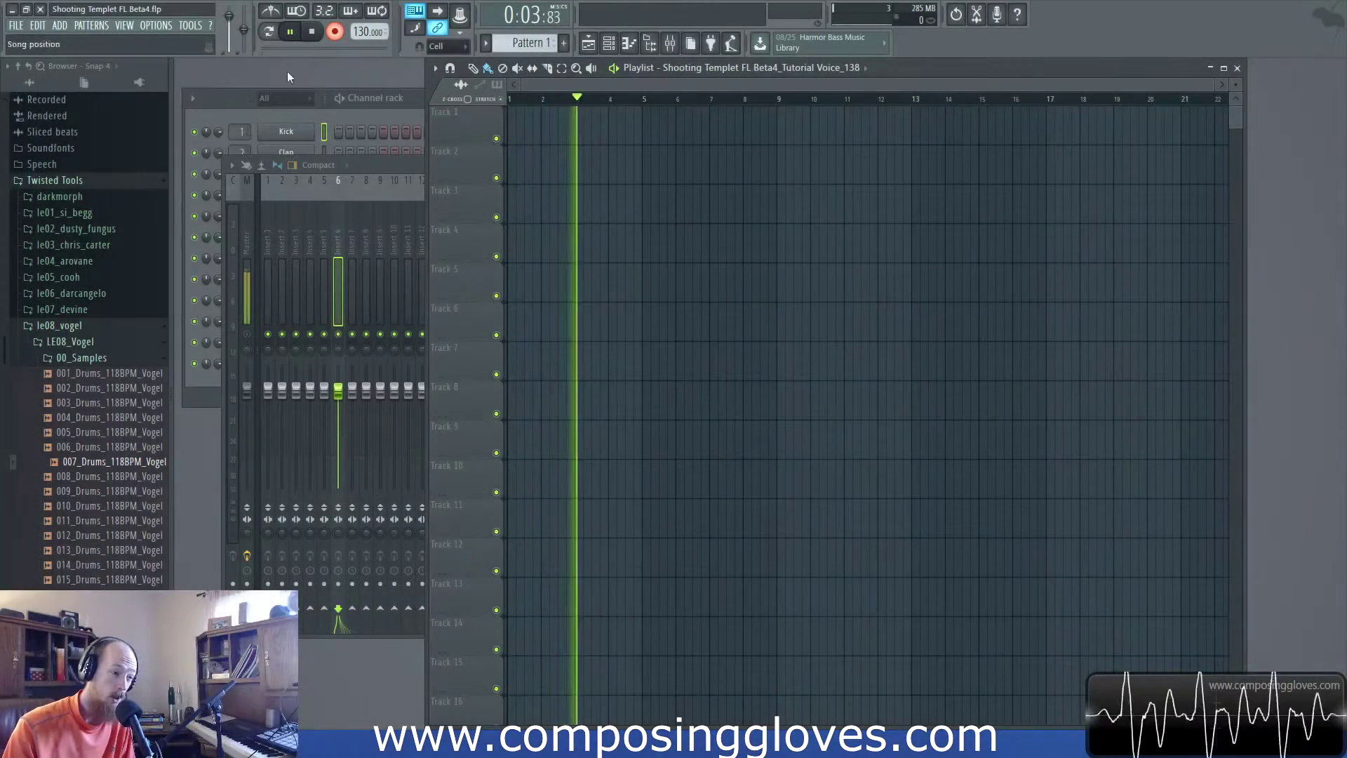
Step: Keep only the Kick, Clap, Hat and Snare channels, next to an empty Pattern 2 playlist
mouse_move(339, 745)
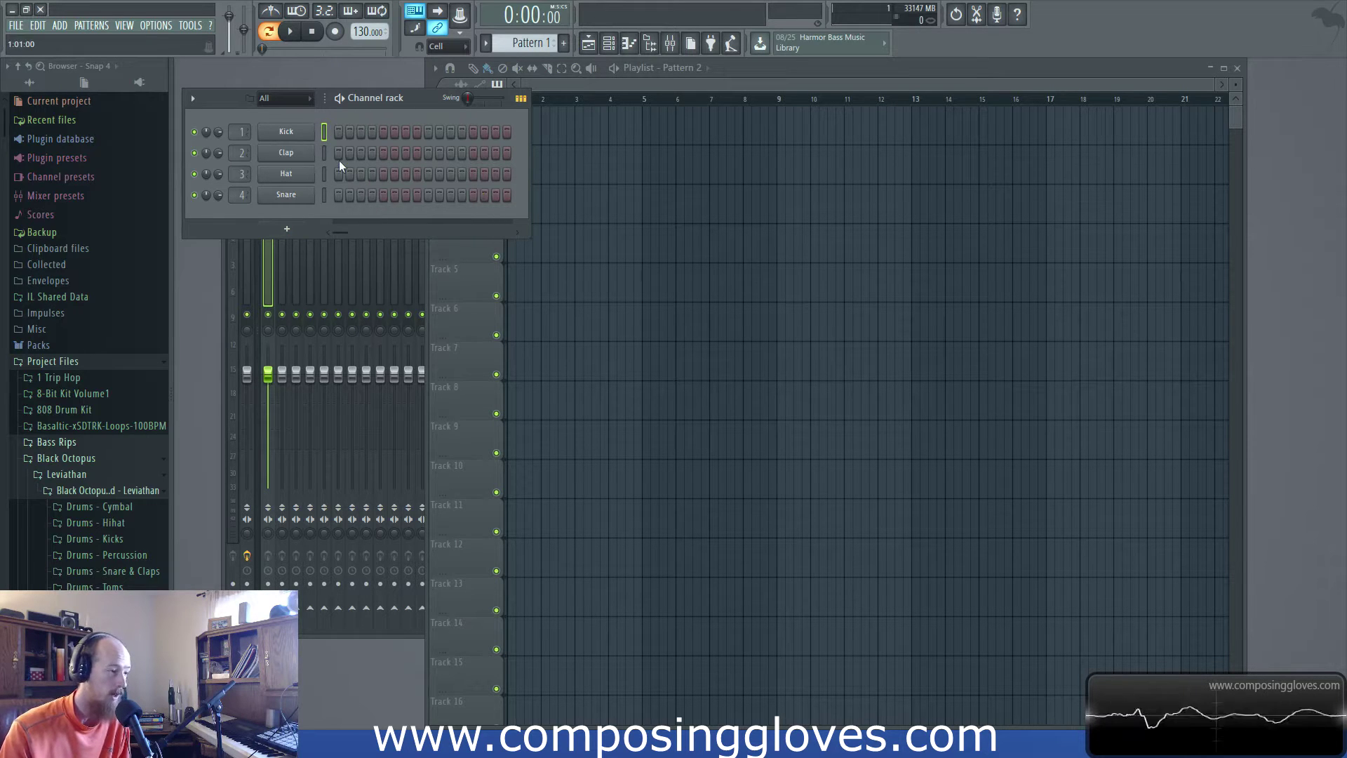
Step: Select Kick, Clap, Hat and Snare and clone them twice with Alt+C, making twelve channels
left_click_drag(321, 137, 324, 196)
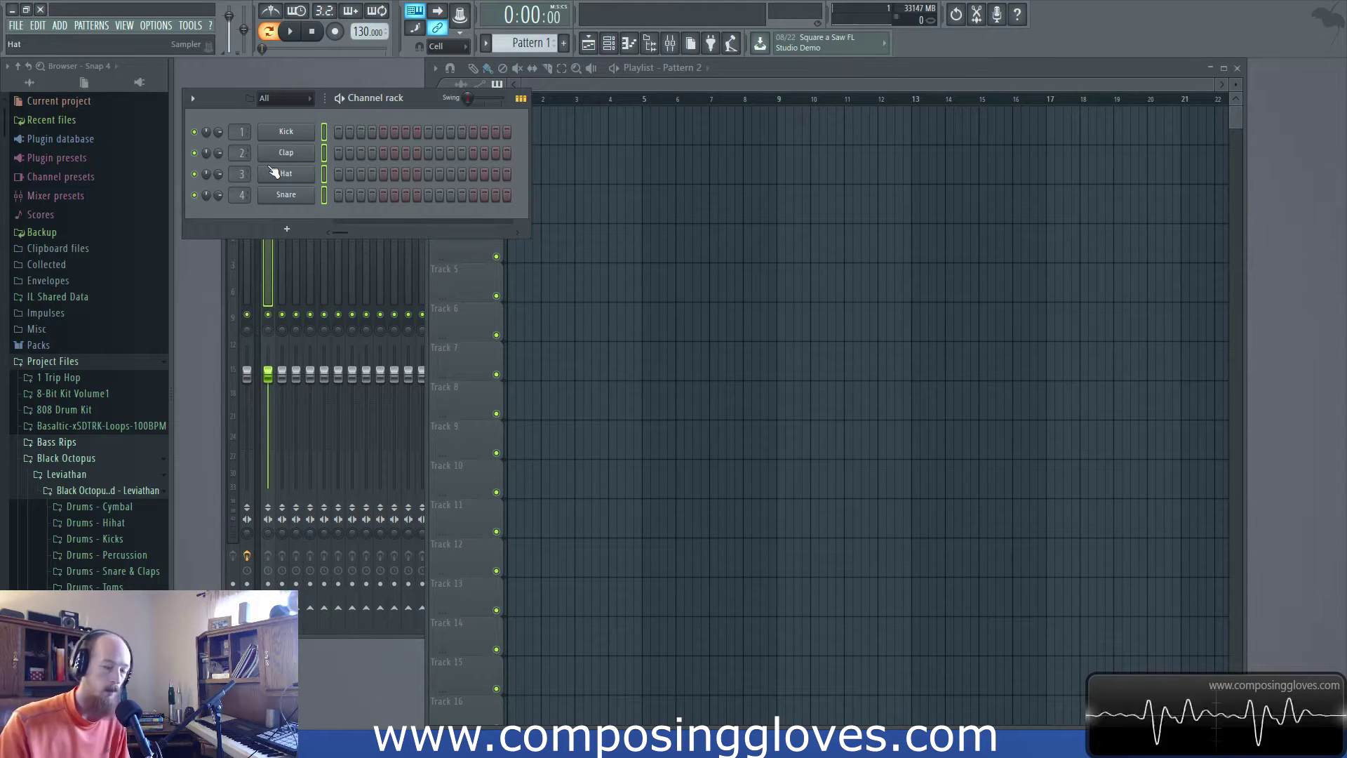
left_click(325, 133)
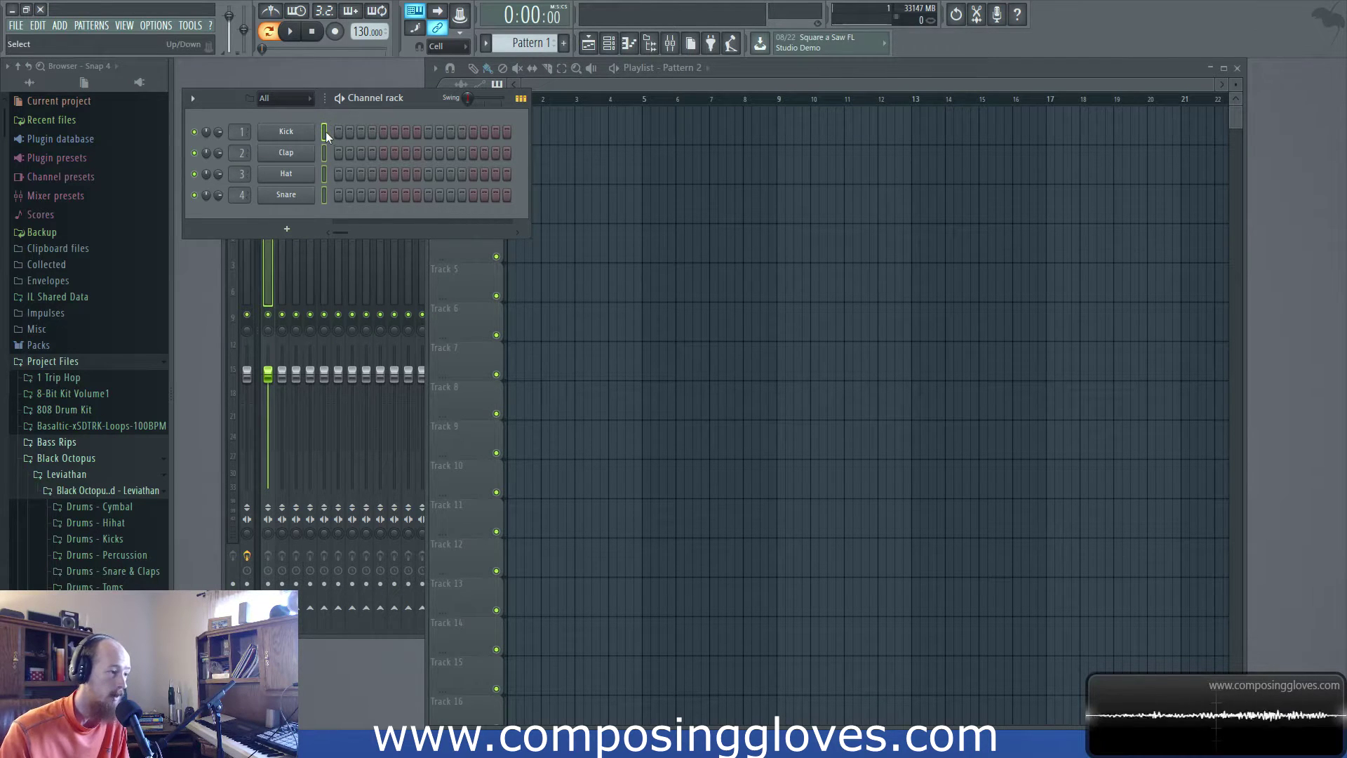
left_click_drag(324, 137, 323, 196)
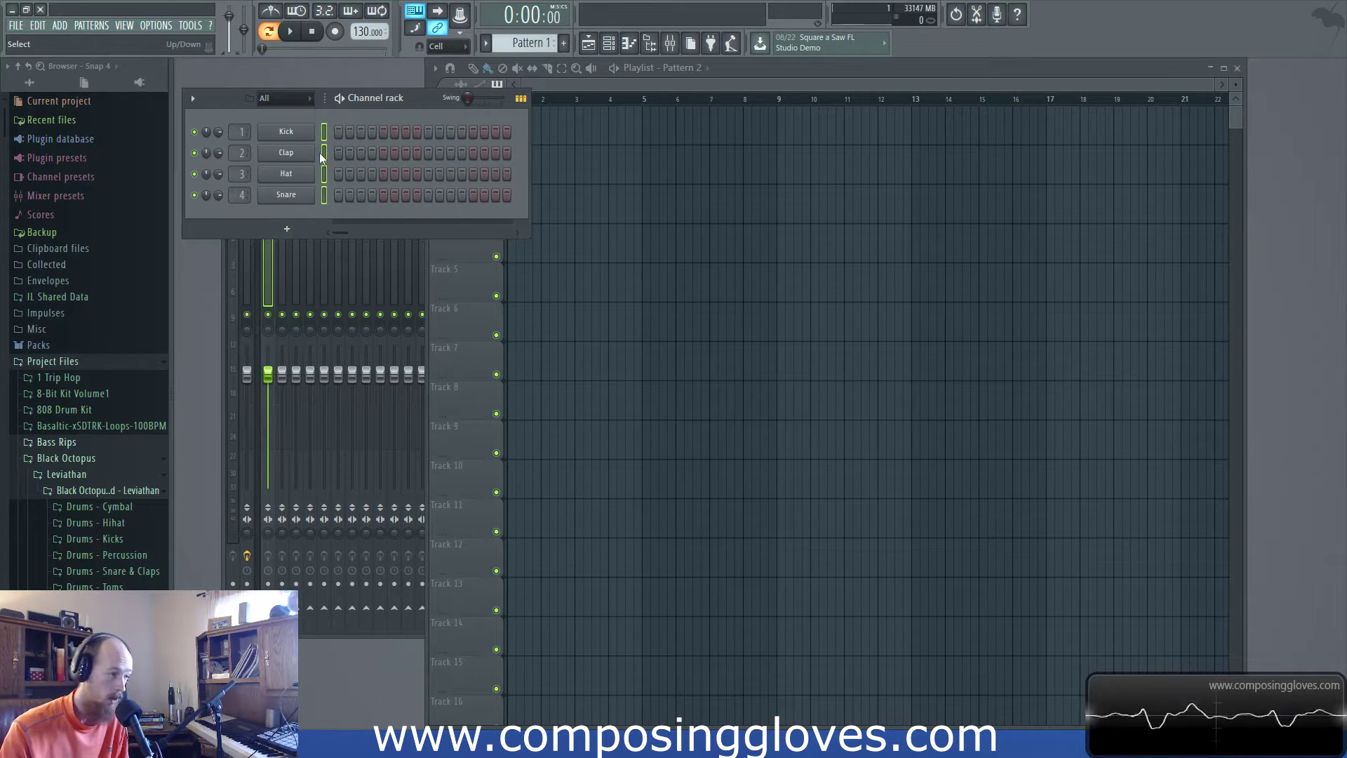
key("alt+c")
key("alt+c")
left_click_drag(325, 137, 325, 374)
left_click(323, 368)
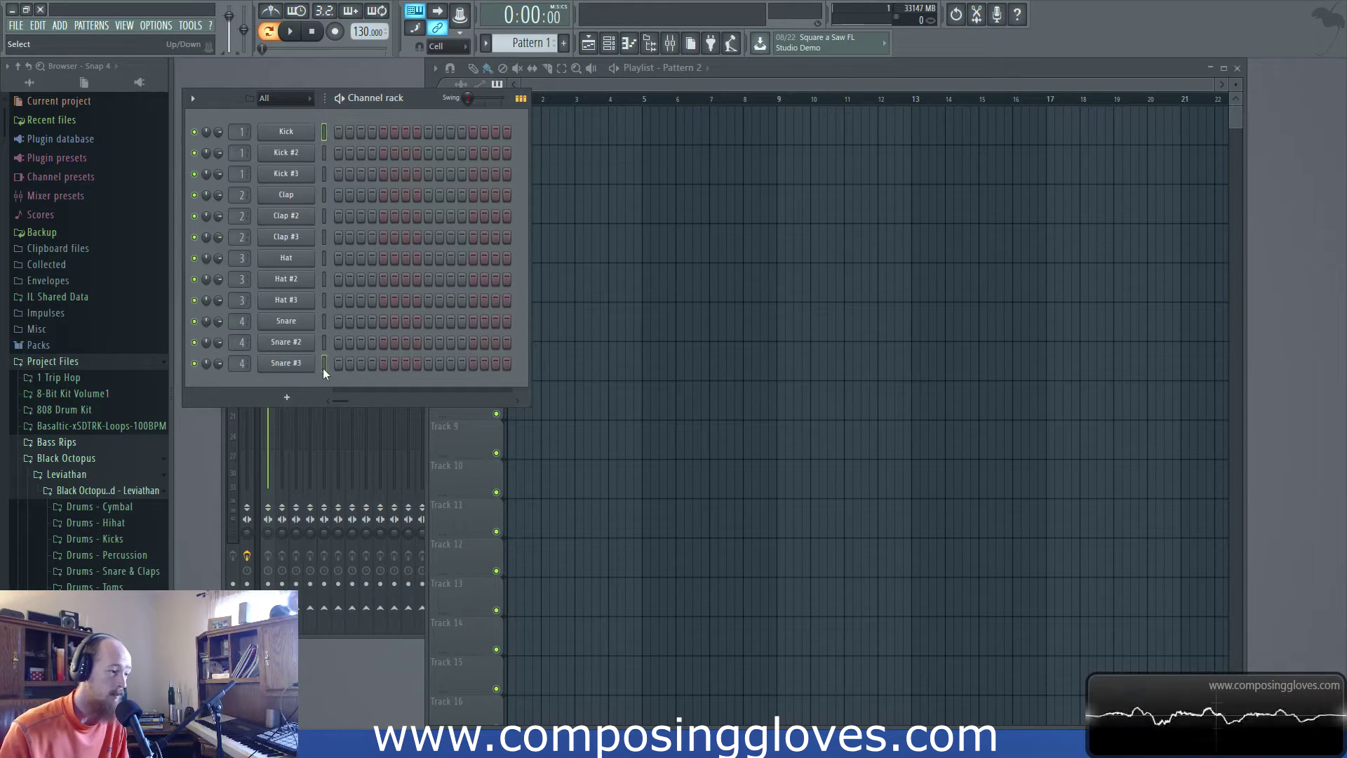
key("Up")
key("Up")
key("Up")
key("Up")
key("Up")
key("Down")
key("Down")
key("Down")
key("Down")
key("Down")
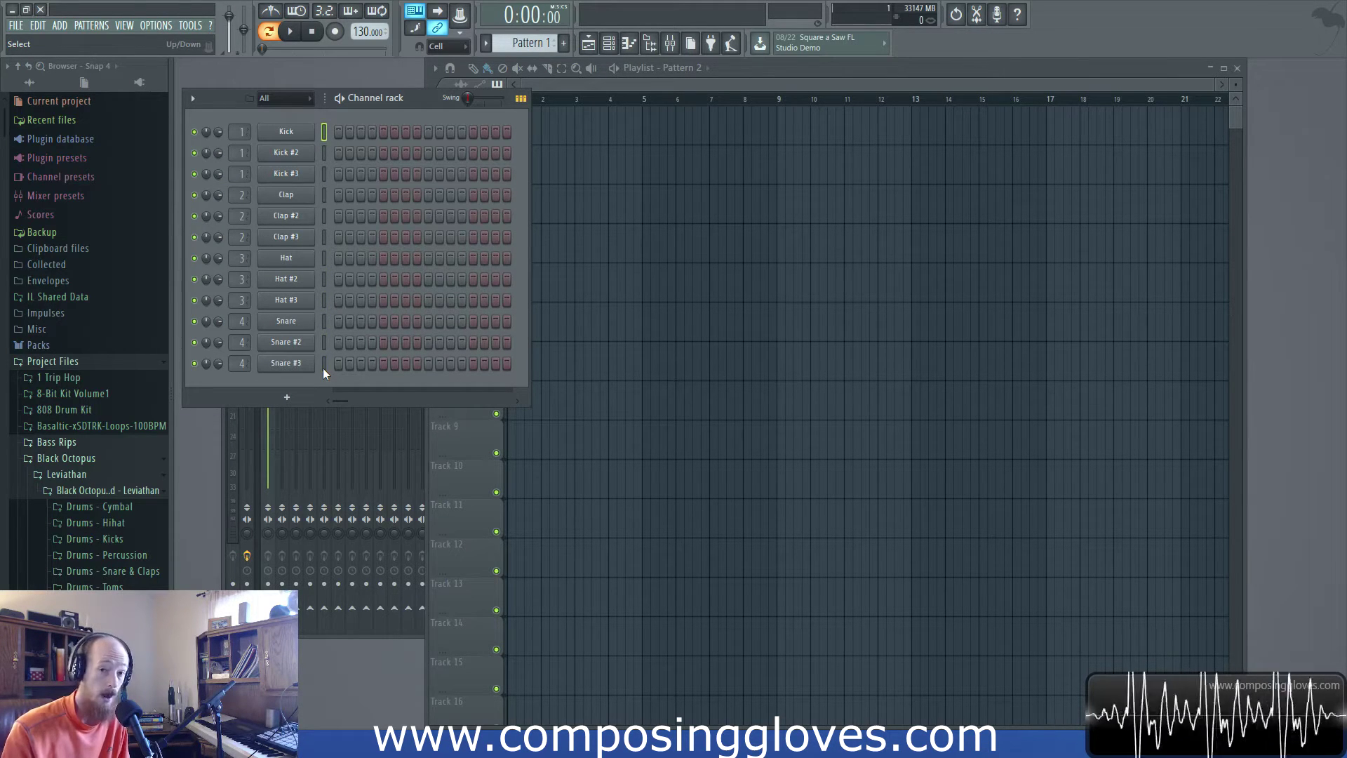
scroll(63, 407, "down", 10)
scroll(59, 423, "up", 10)
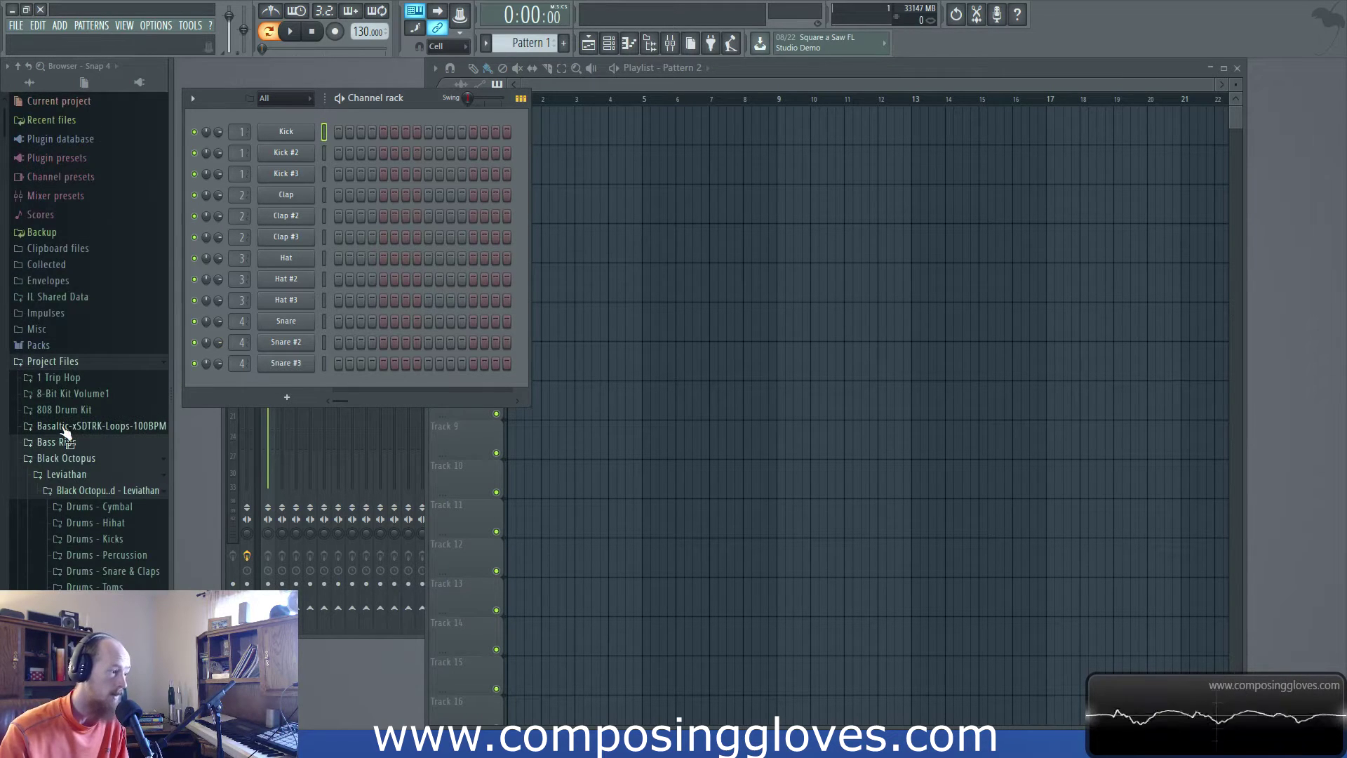
scroll(105, 439, "down", 6)
scroll(141, 445, "up", 4)
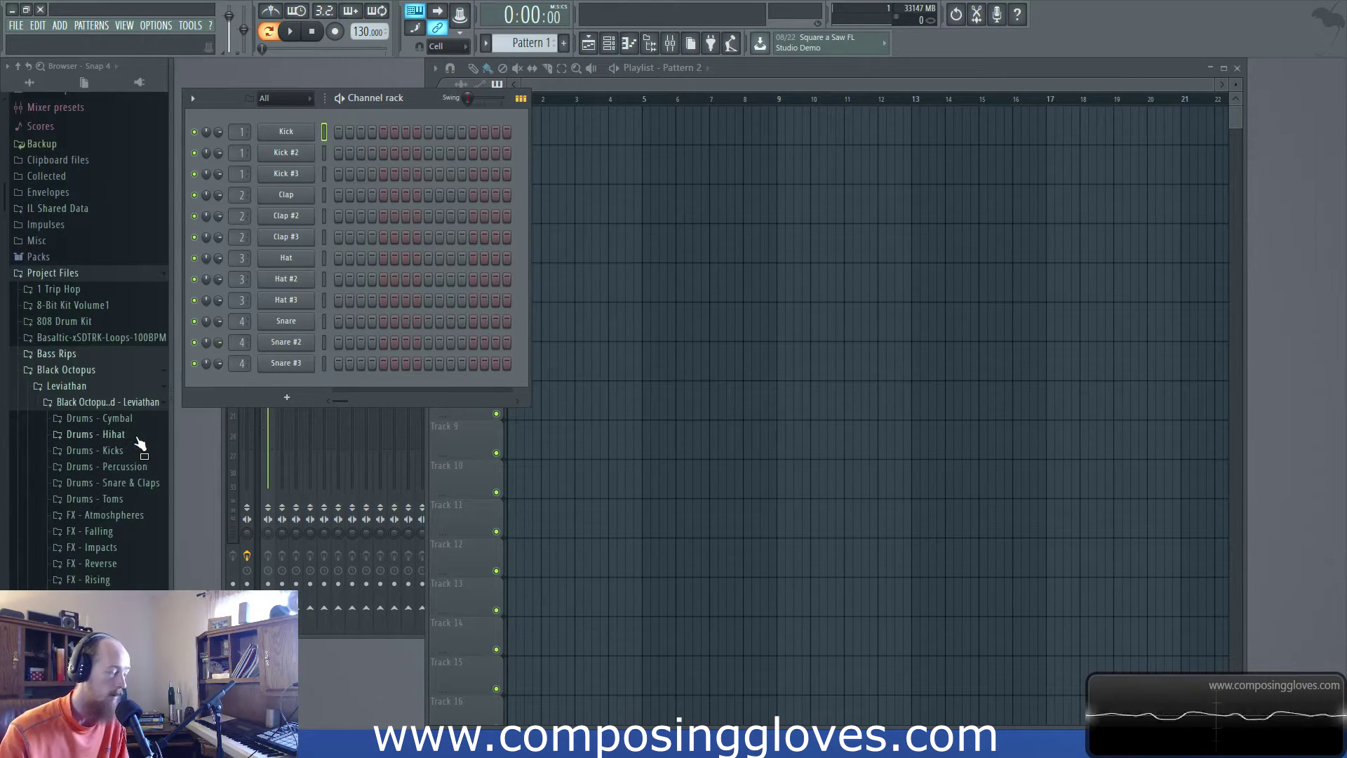
scroll(139, 440, "down", 4)
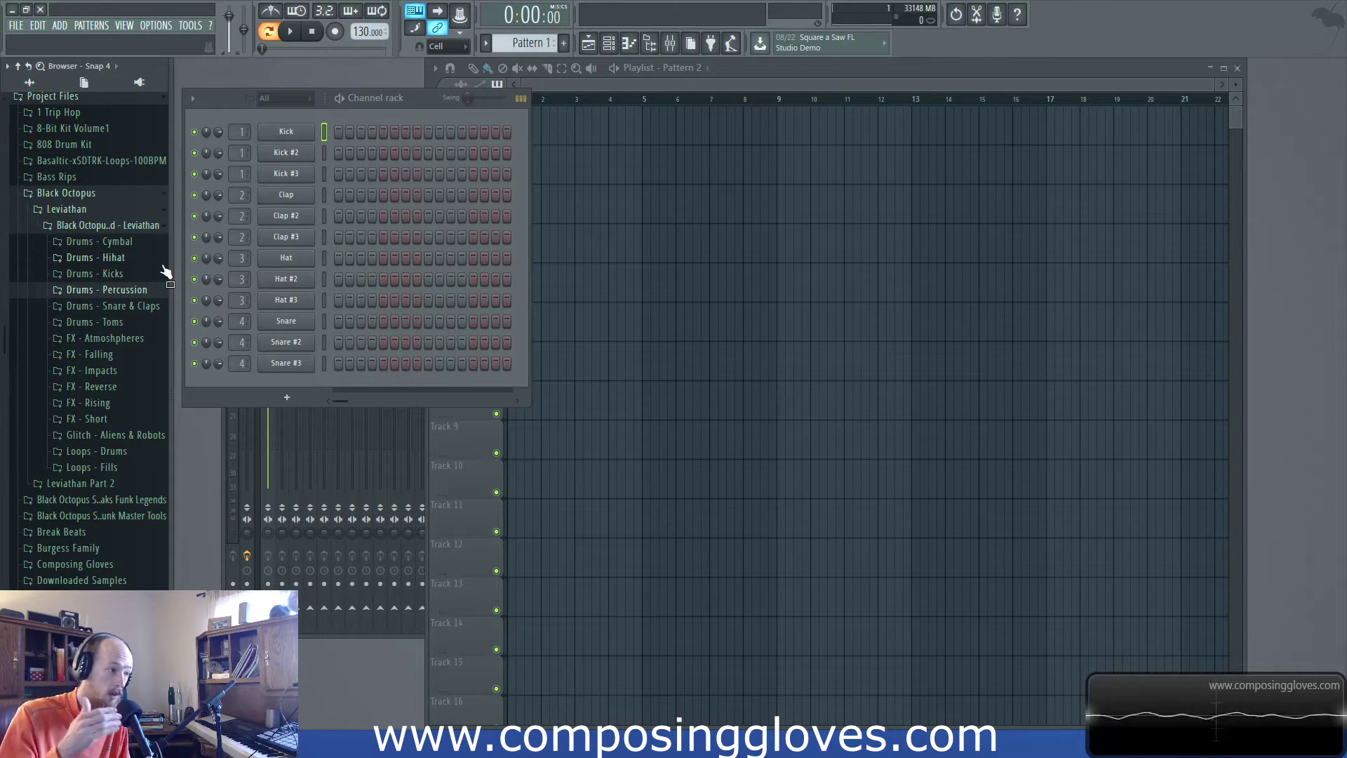
key("F8")
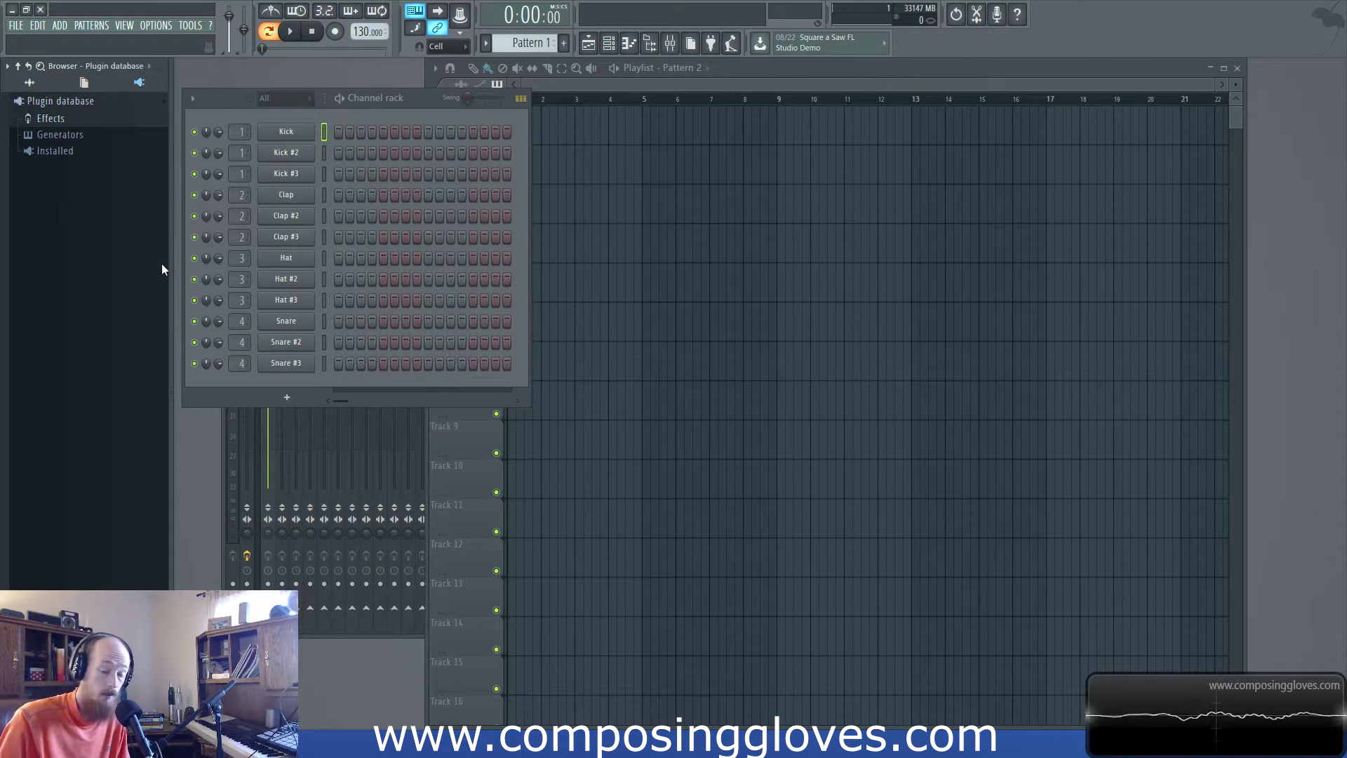
key("F8")
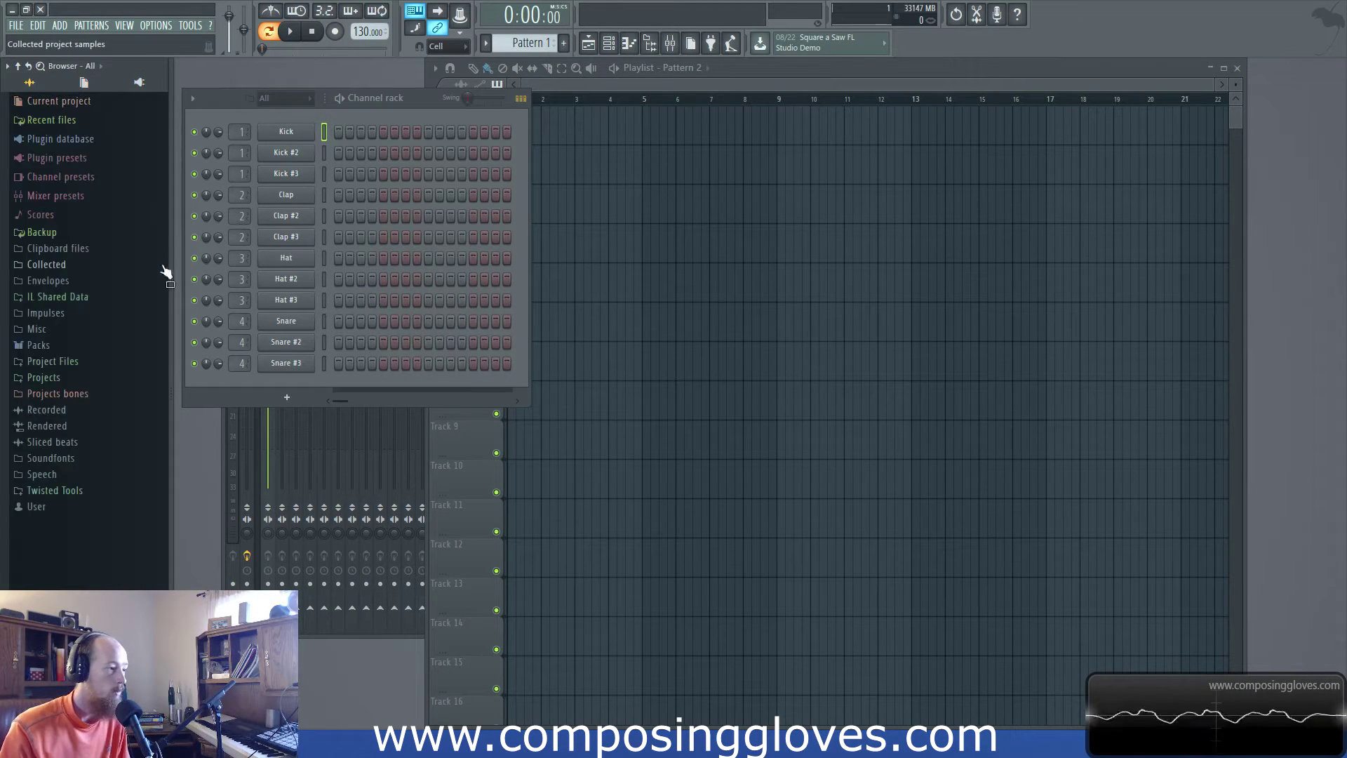
key("F8")
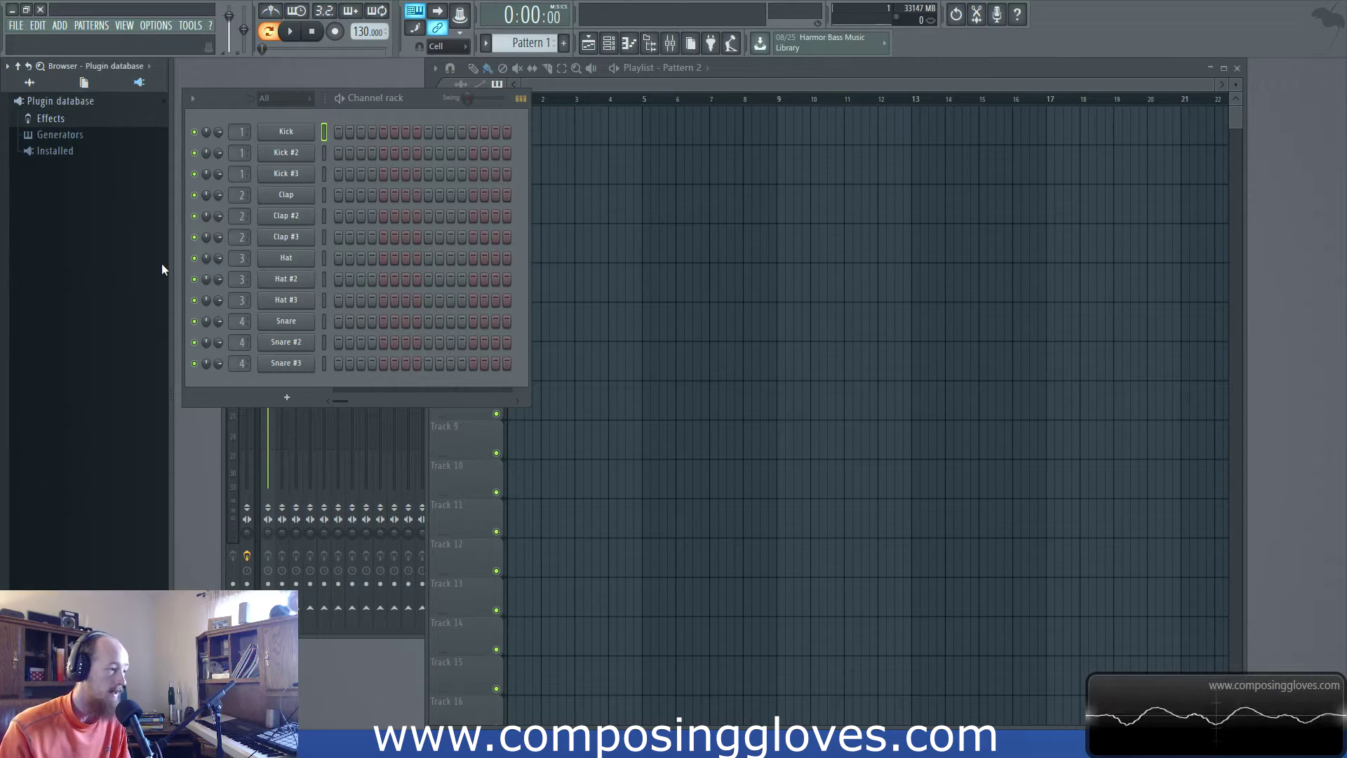
key("F8")
key("F8")
key("F8")
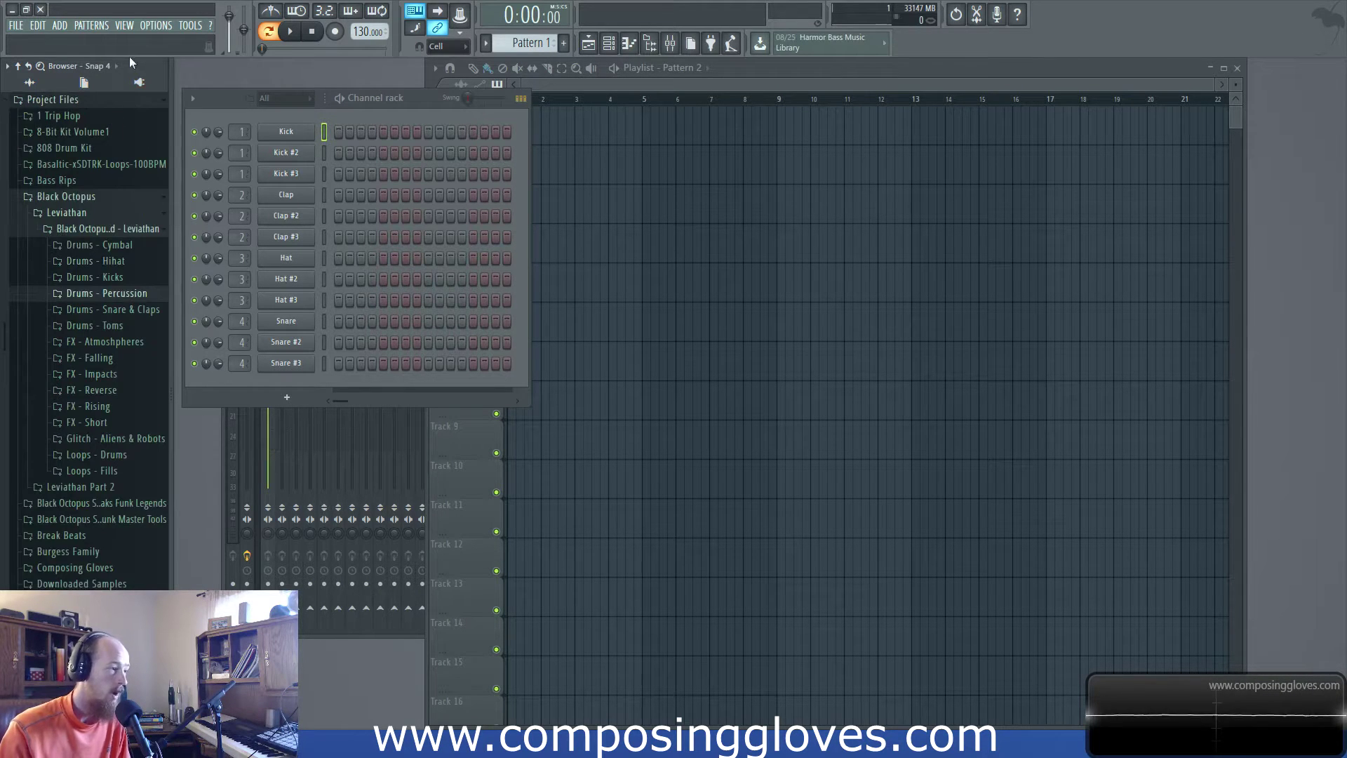
left_click(116, 66)
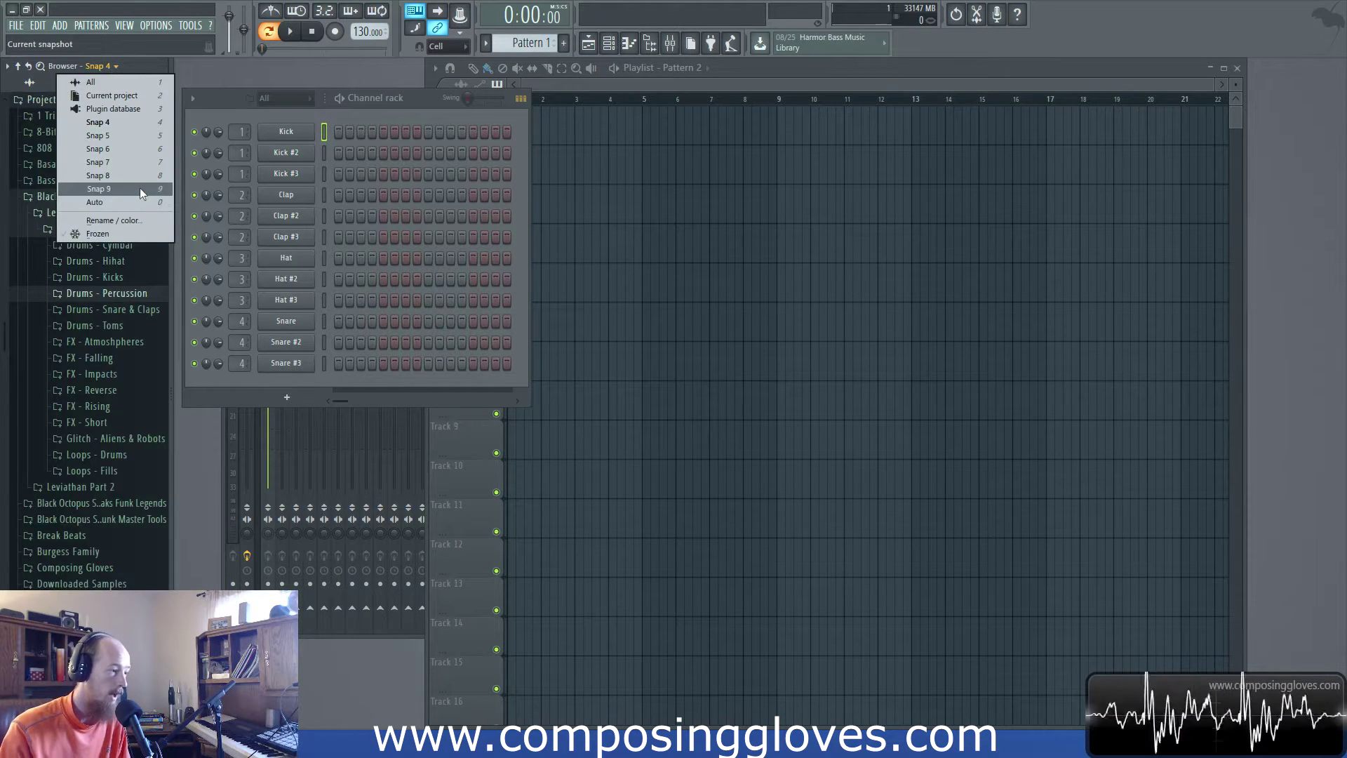
left_click(190, 430)
scroll(86, 310, "down", 5)
scroll(90, 319, "up", 6)
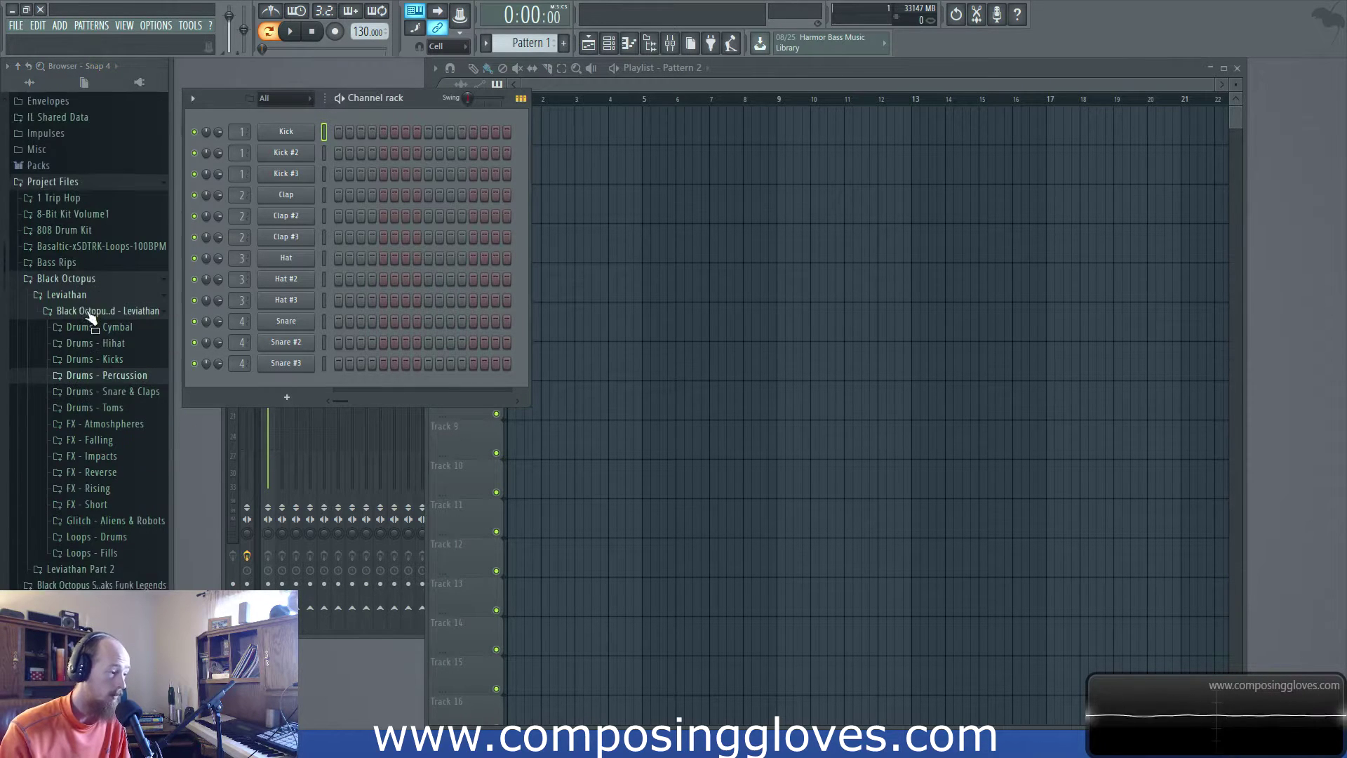
left_click(107, 65)
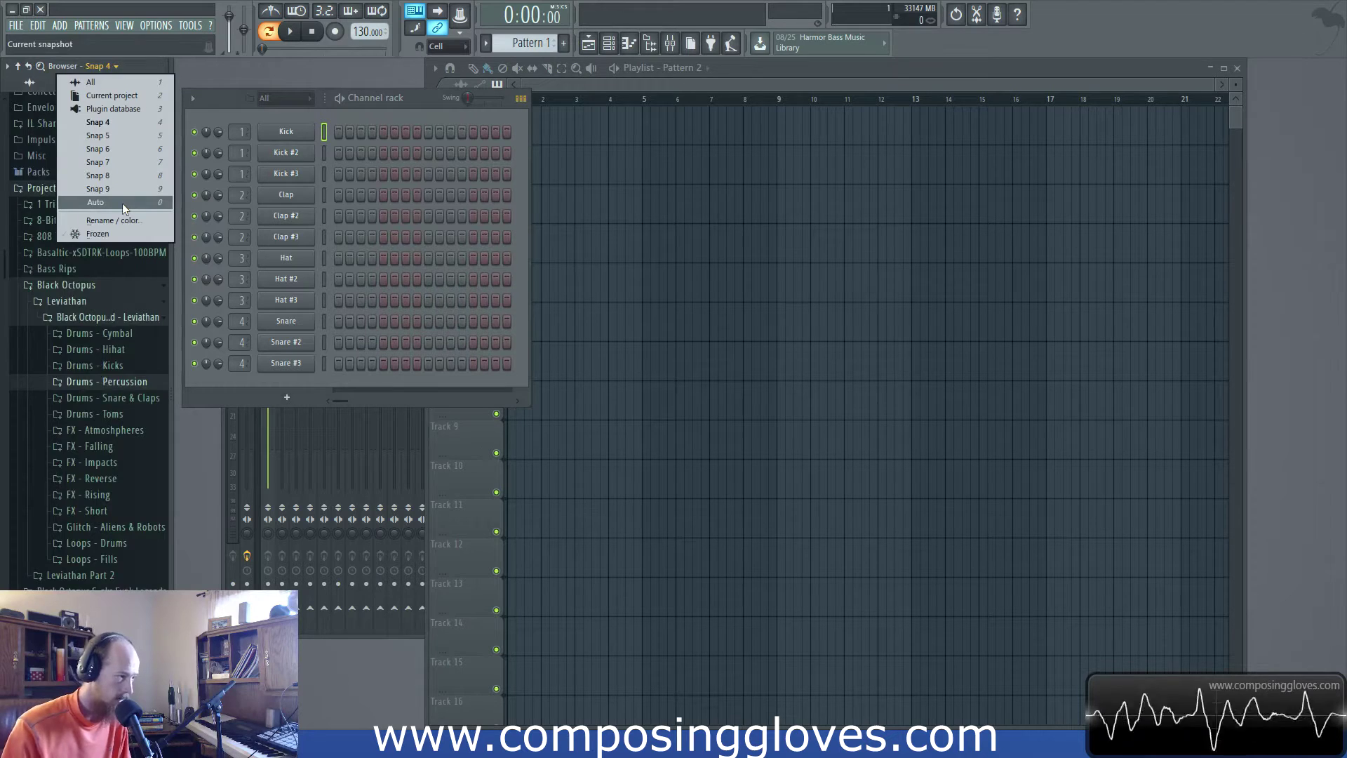
left_click(122, 203)
left_click(97, 65)
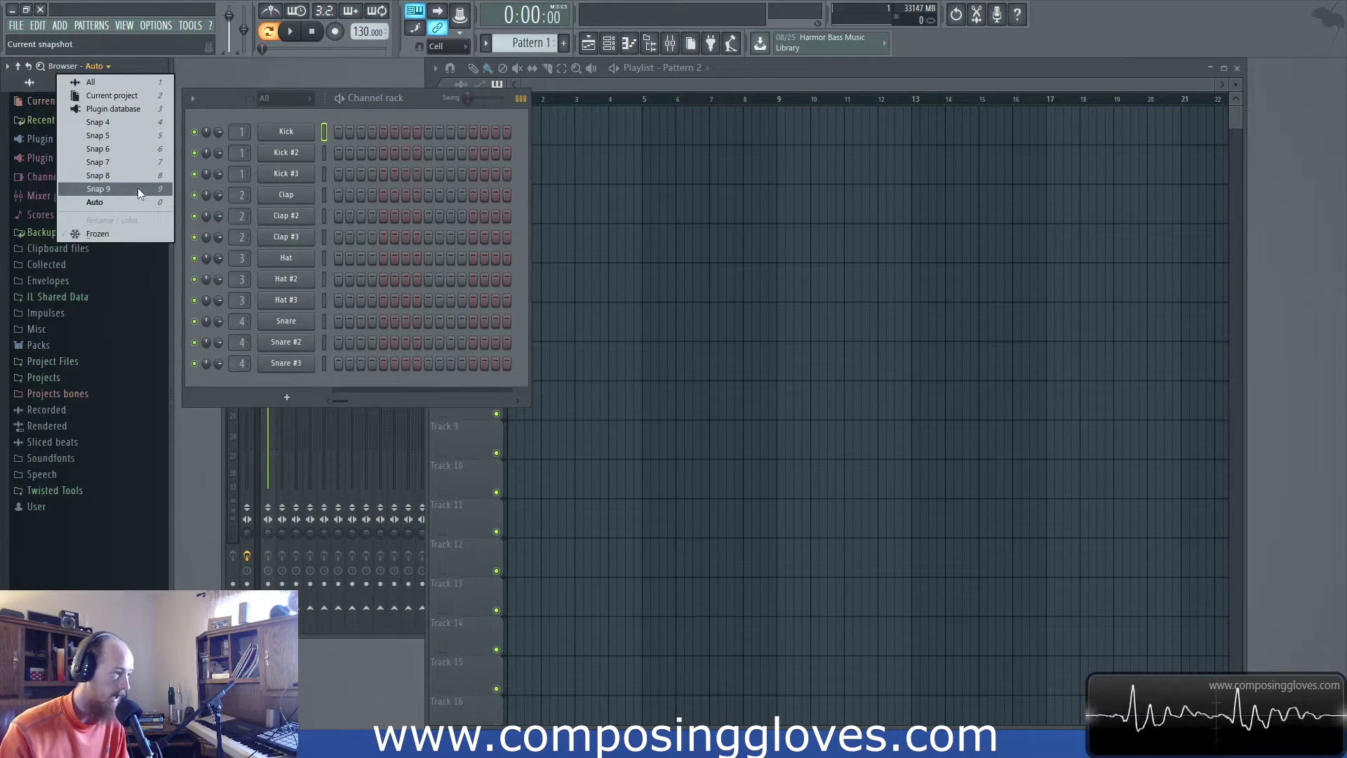
left_click(129, 121)
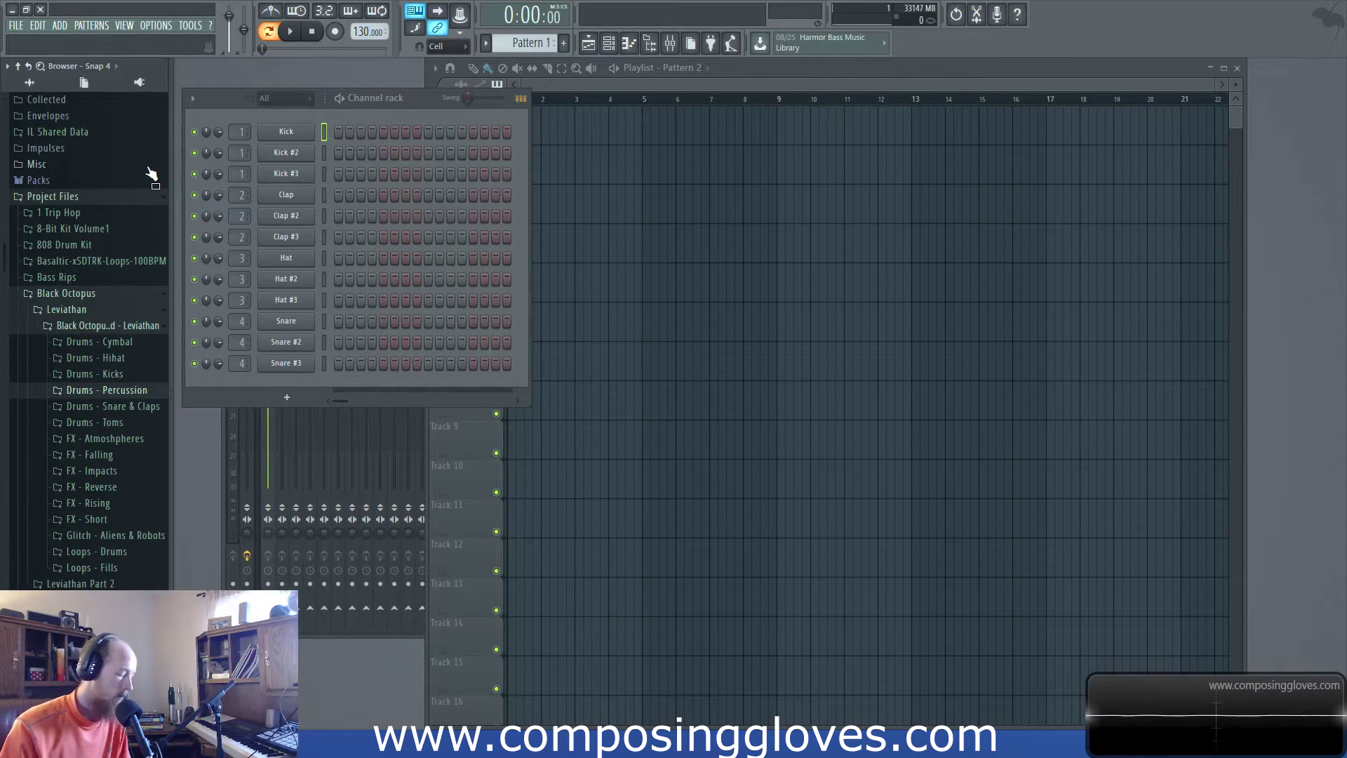
Step: Switch the browser to the Snap 7 snapshot showing the expanded Twisted Tools folders
scroll(119, 270, "down", 6)
scroll(112, 239, "up", 3)
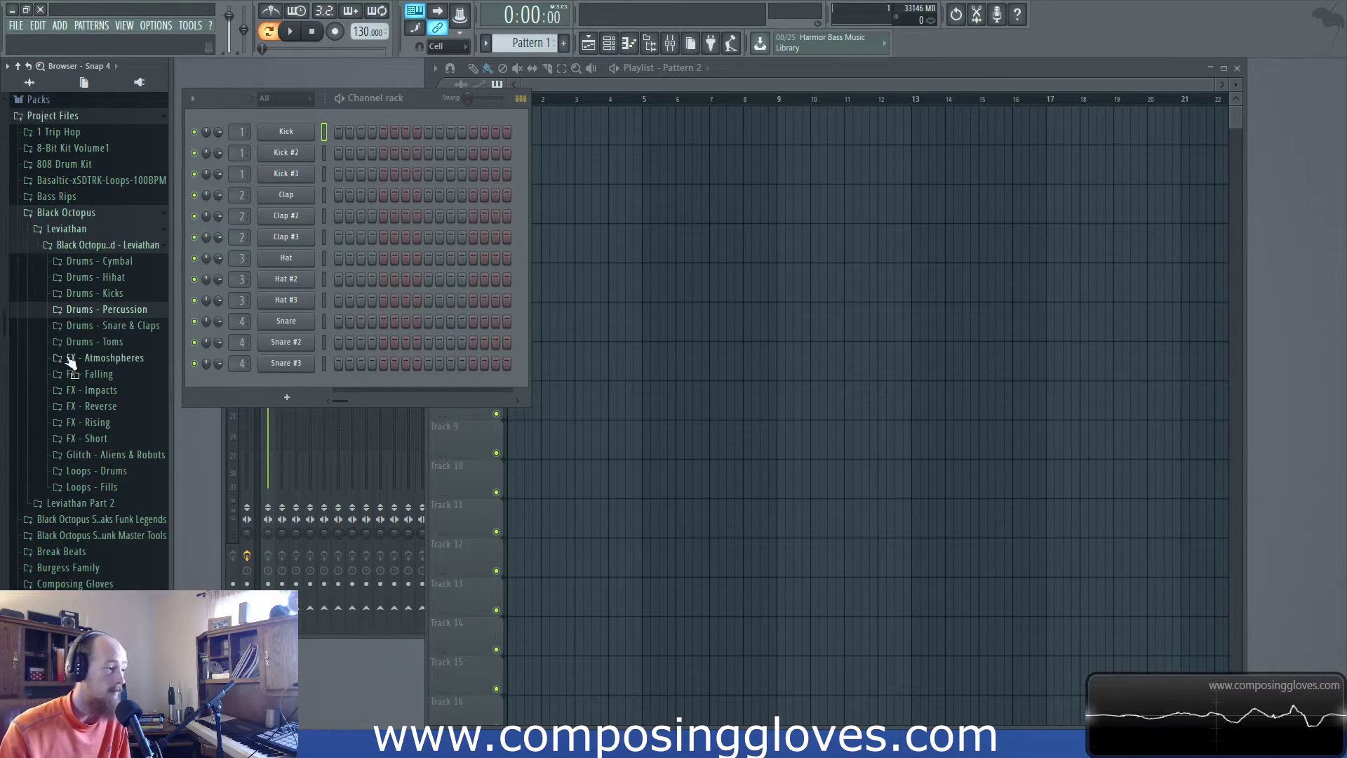
scroll(73, 329, "down", 3)
scroll(73, 301, "up", 6)
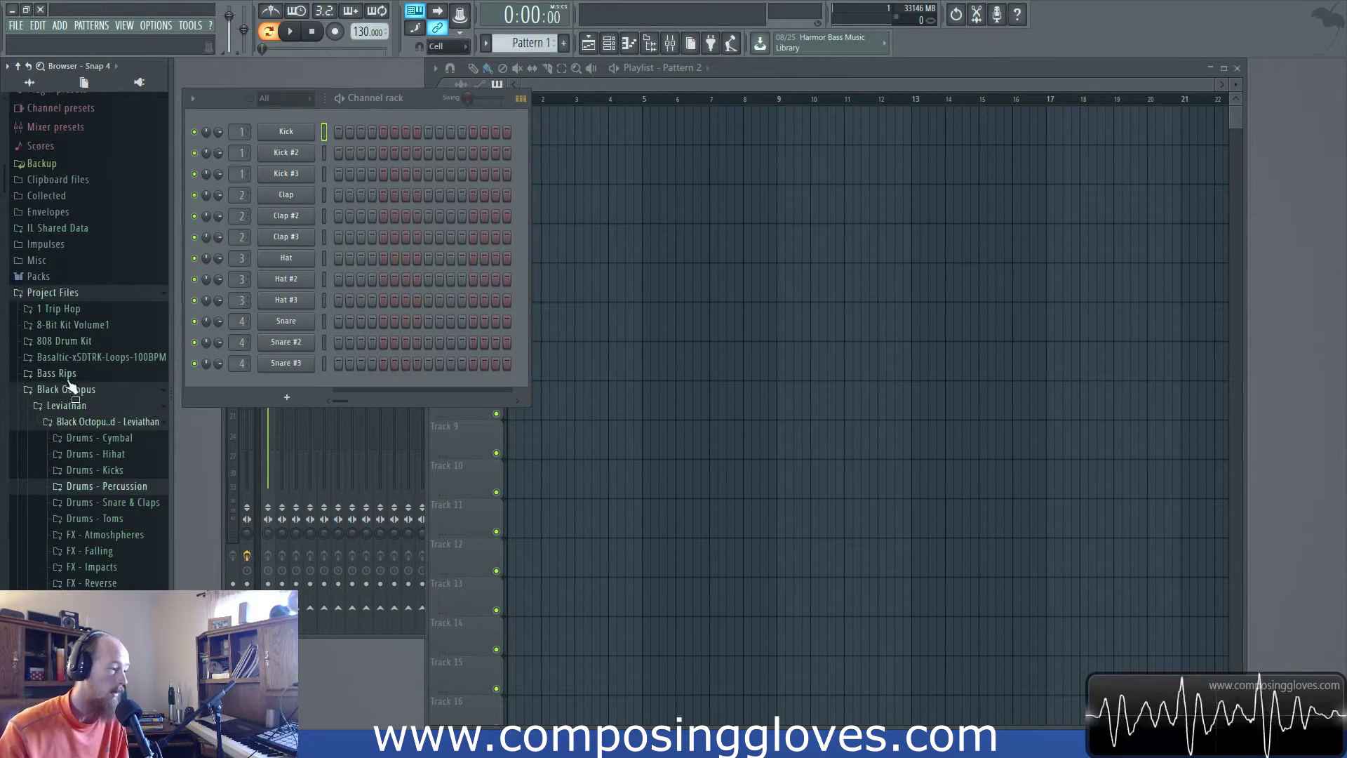
scroll(85, 421, "down", 2)
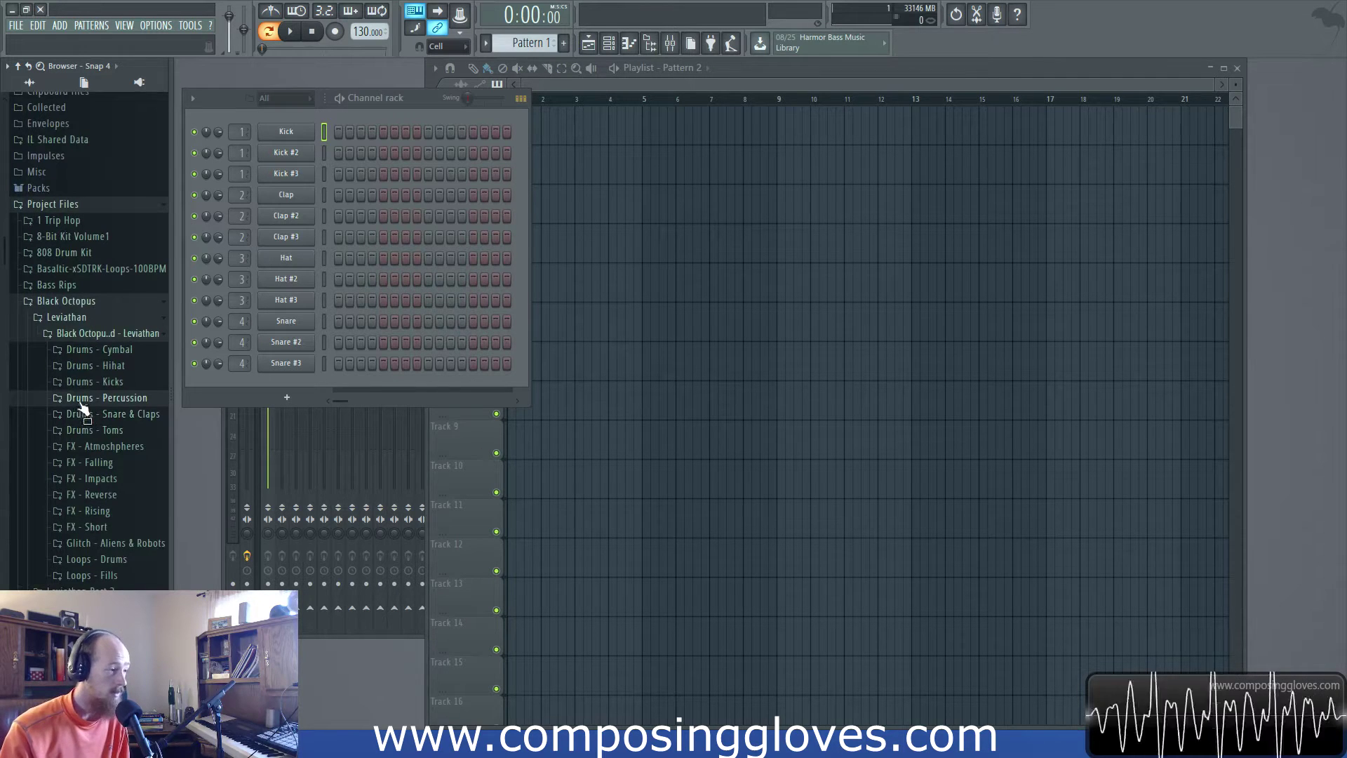
left_click(83, 429)
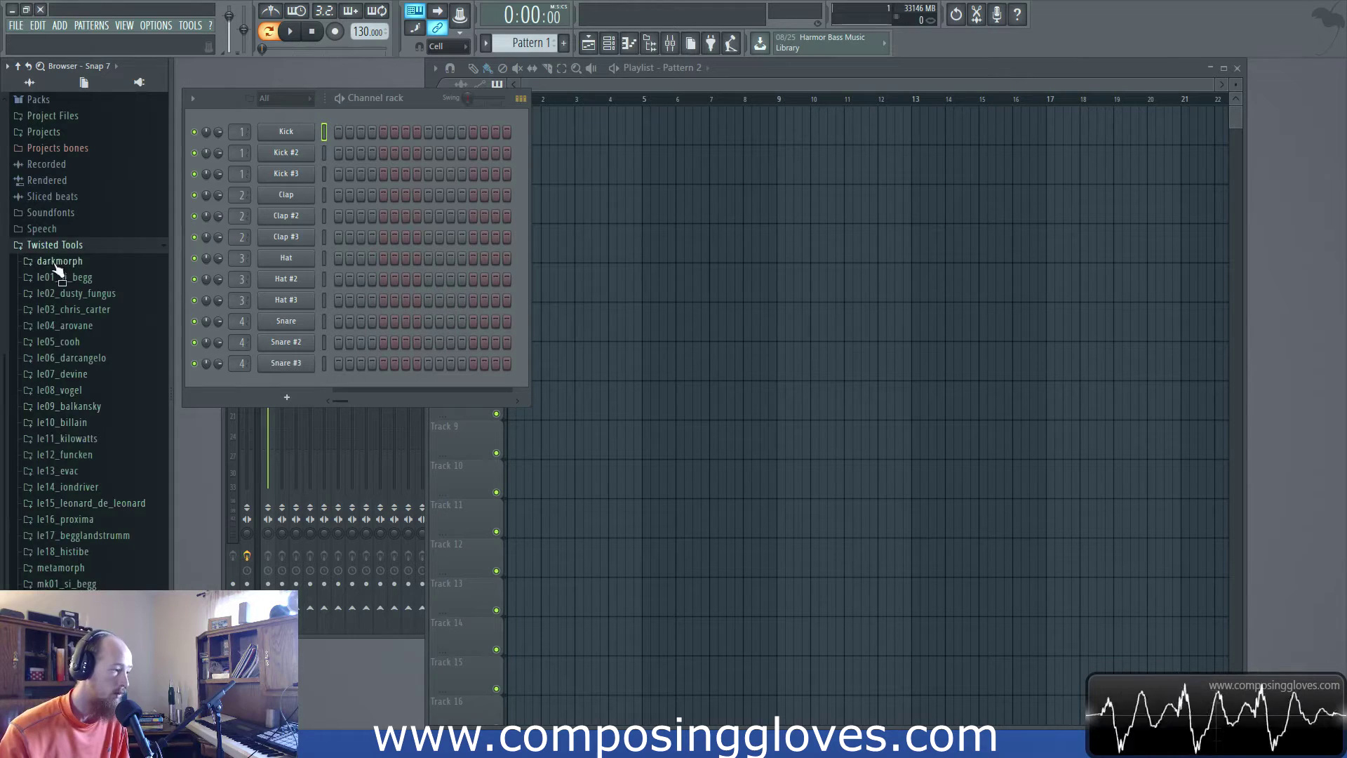
Step: Collapse Twisted Tools and expand Packs > Drums (ModeAudio) > Kicks on Snap 7
left_click(57, 245)
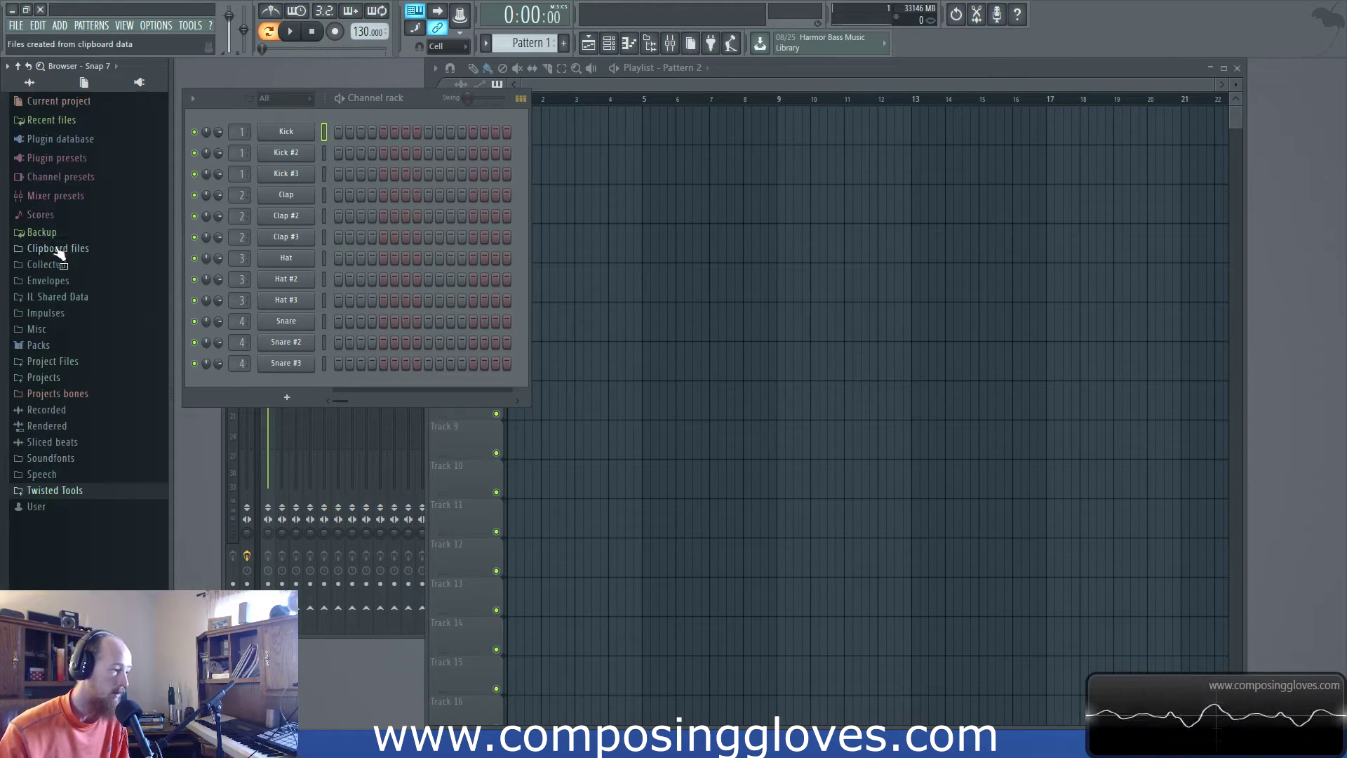
left_click(71, 346)
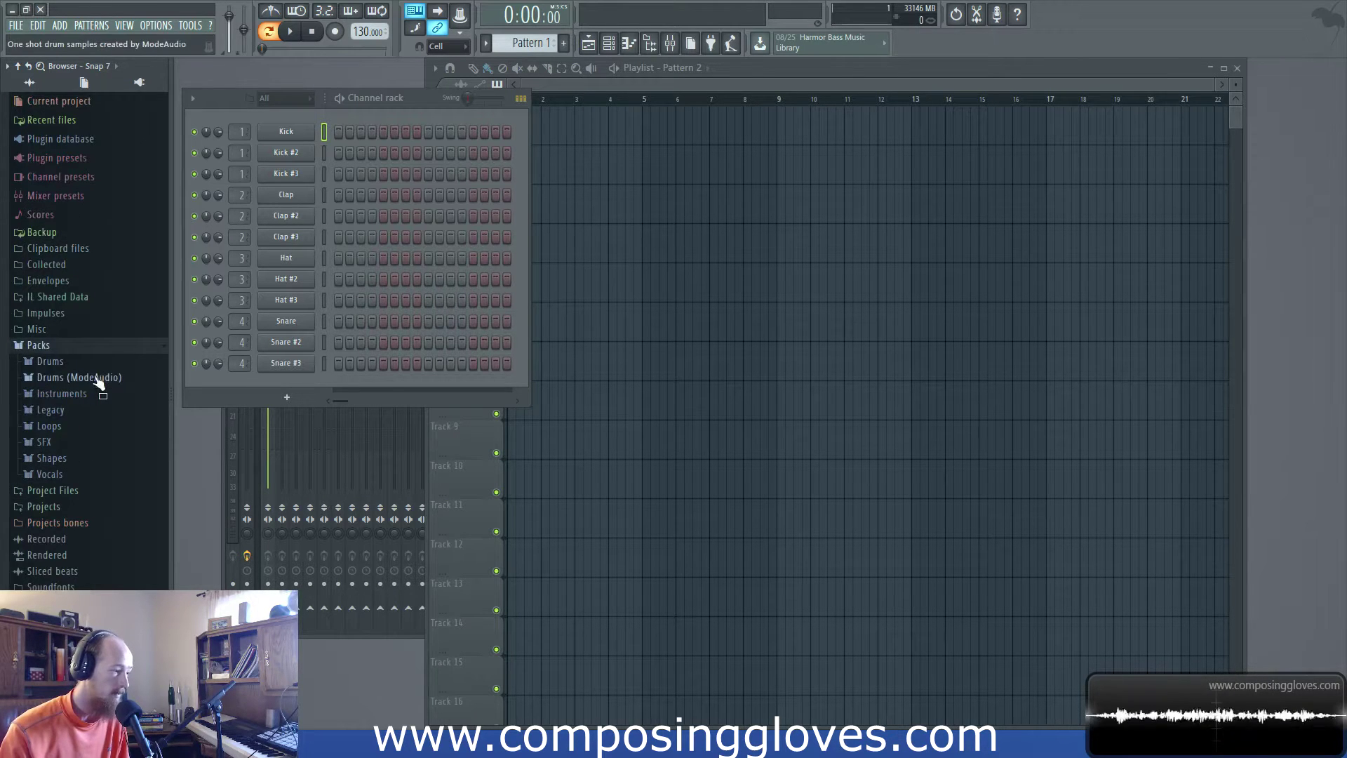
left_click(98, 379)
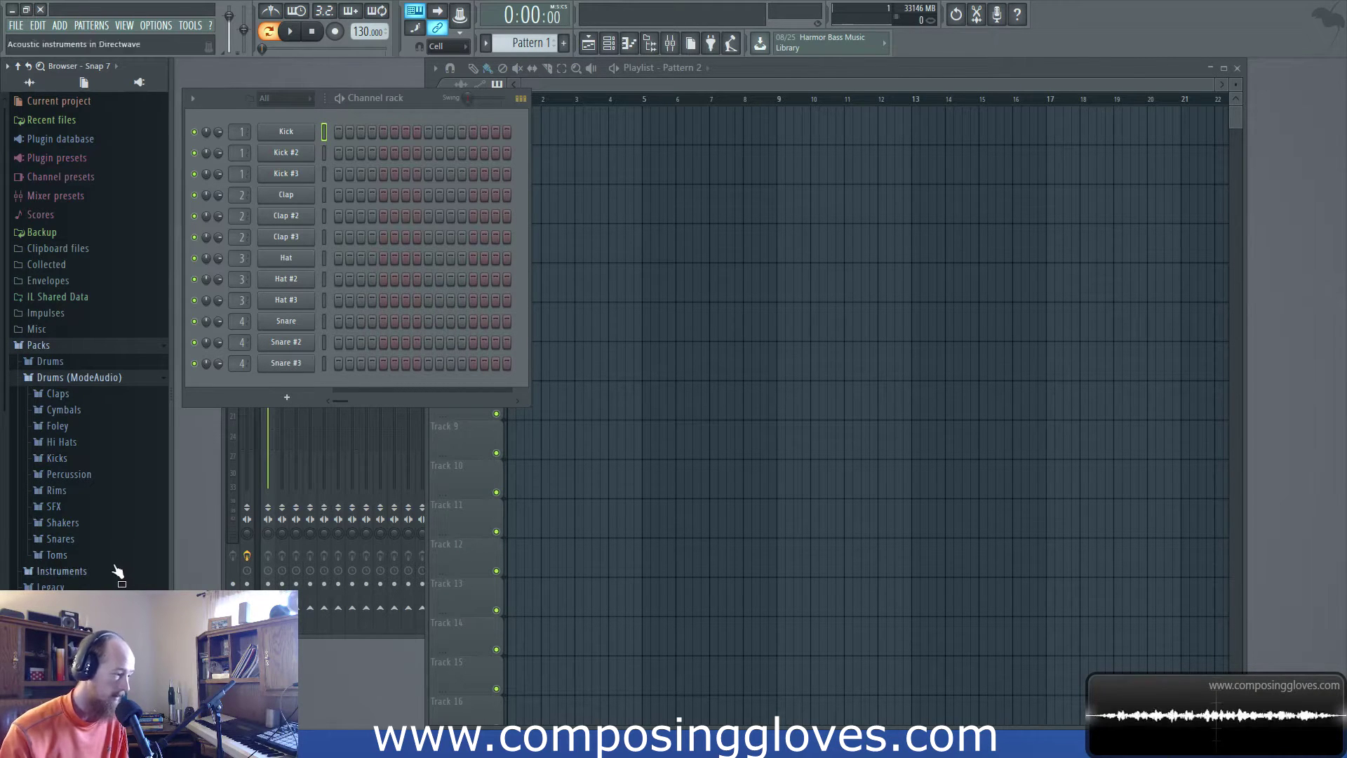
left_click(107, 457)
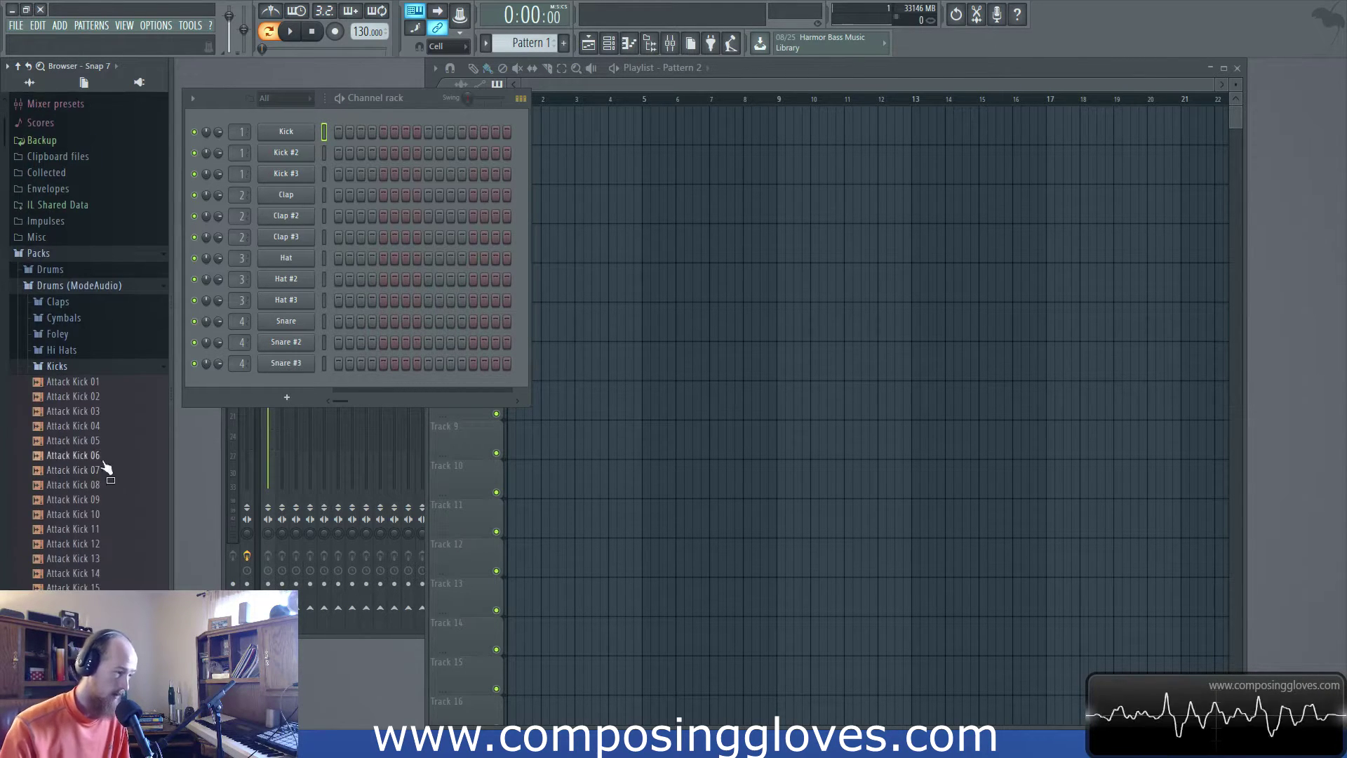
scroll(102, 456, "down", 3)
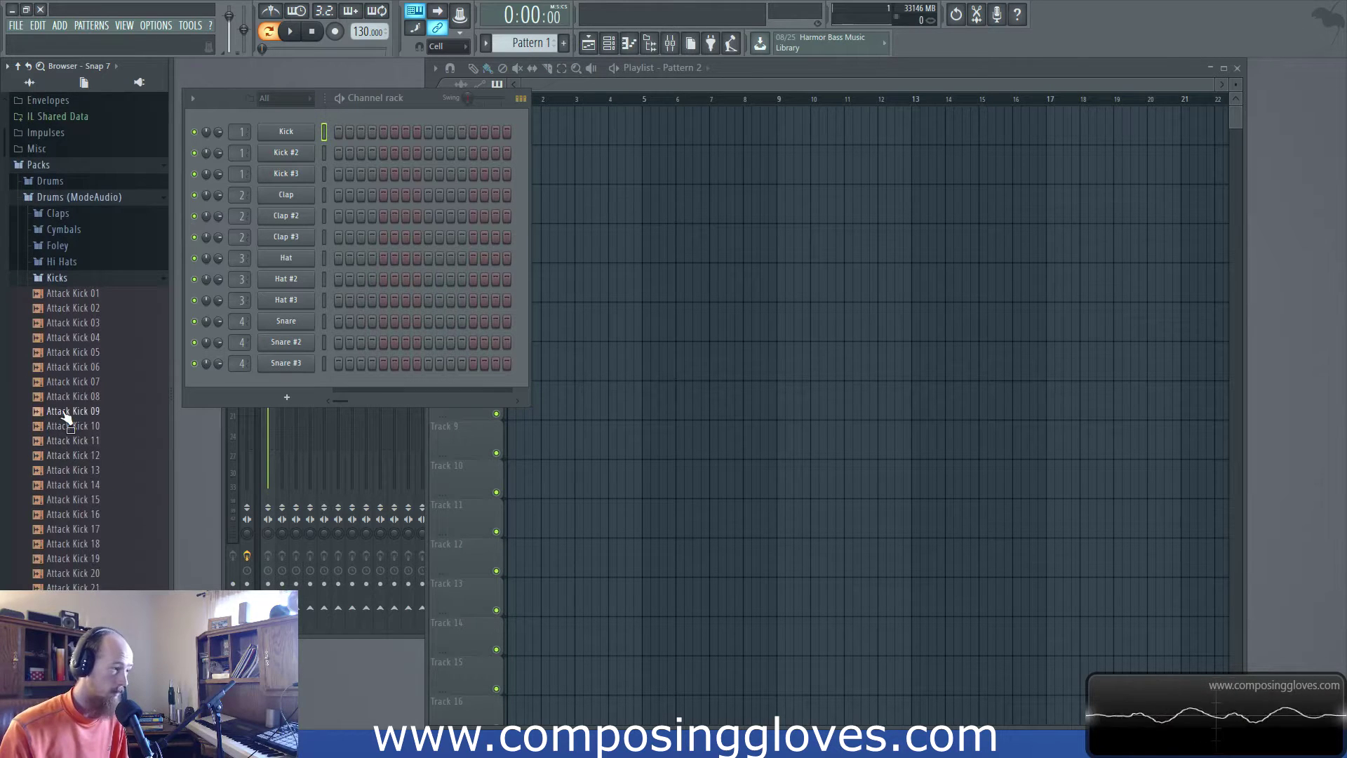
left_click(103, 66)
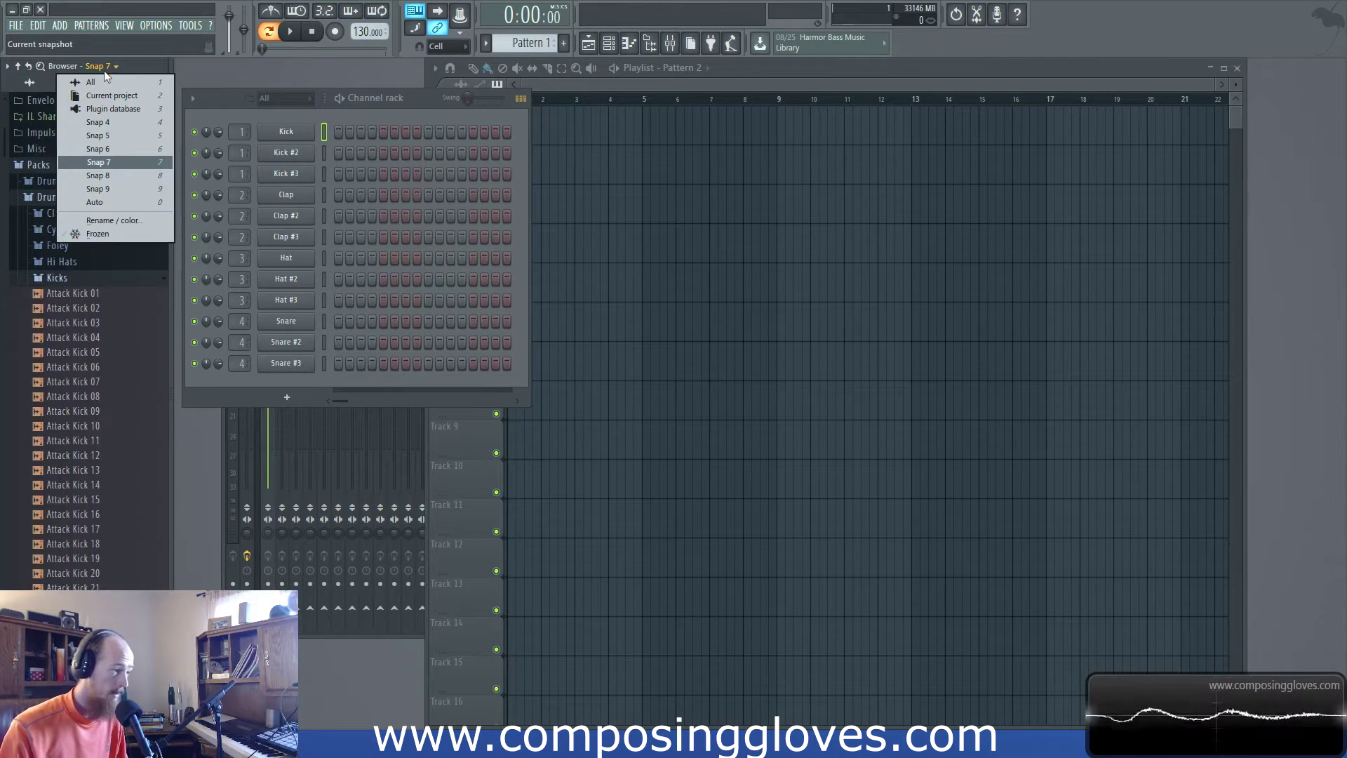
left_click(119, 162)
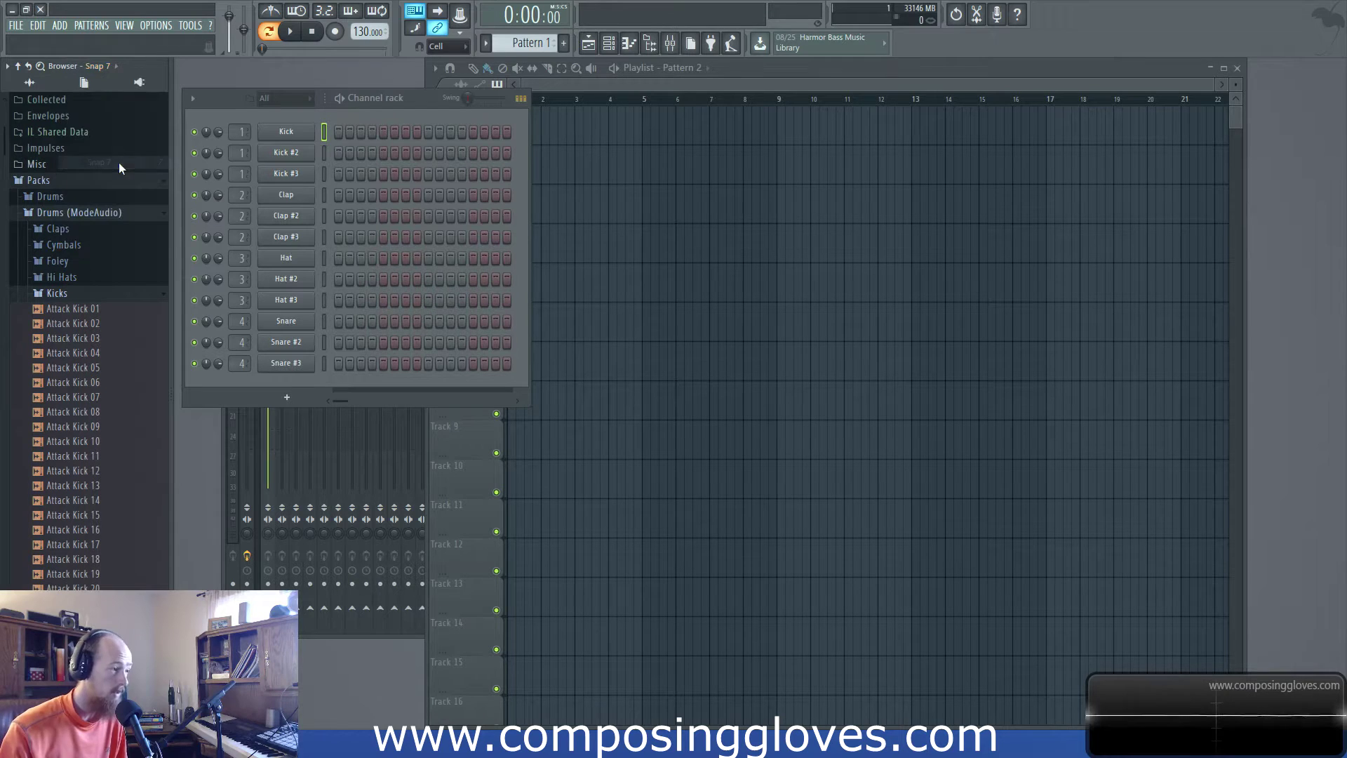
Step: Collapse the ModeAudio Kicks and Packs folders back to the top-level folder list
scroll(105, 359, "down", 2)
scroll(104, 355, "up", 3)
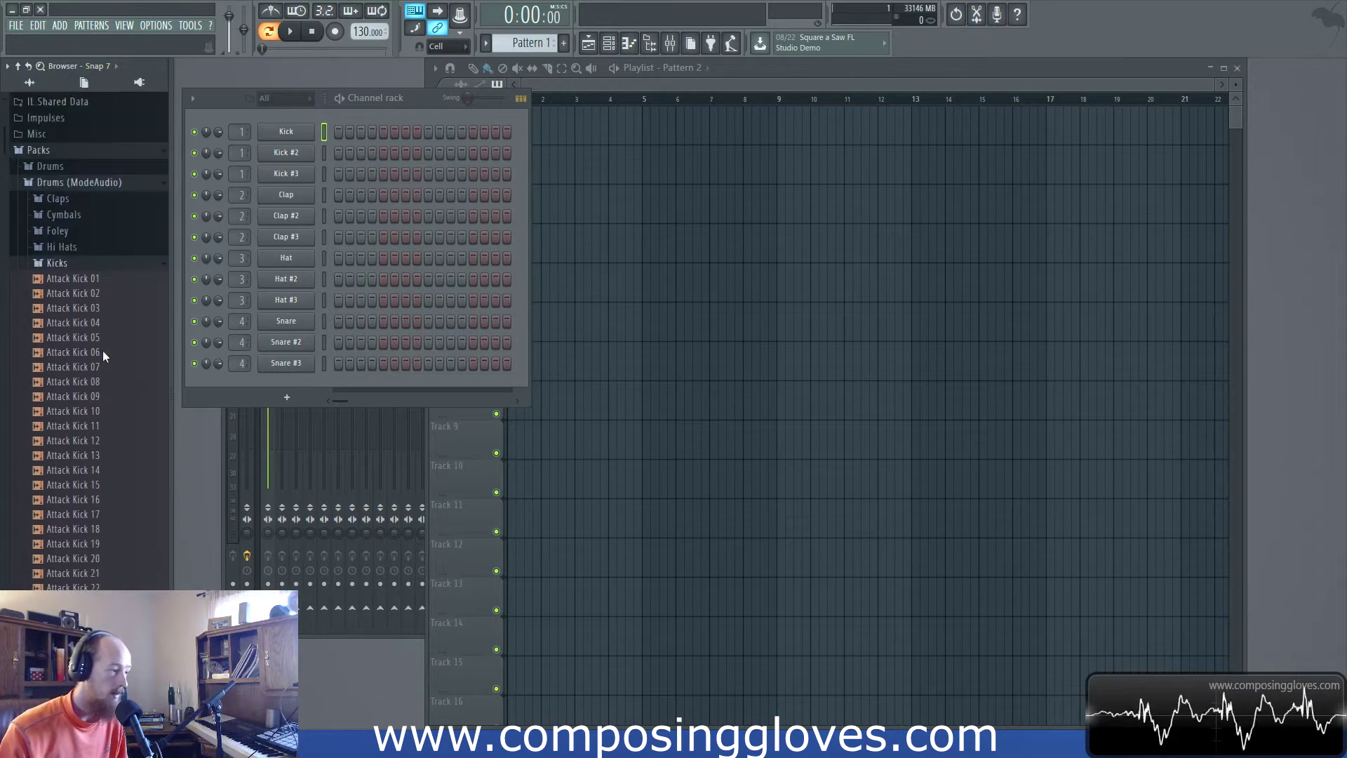
key("alt+4")
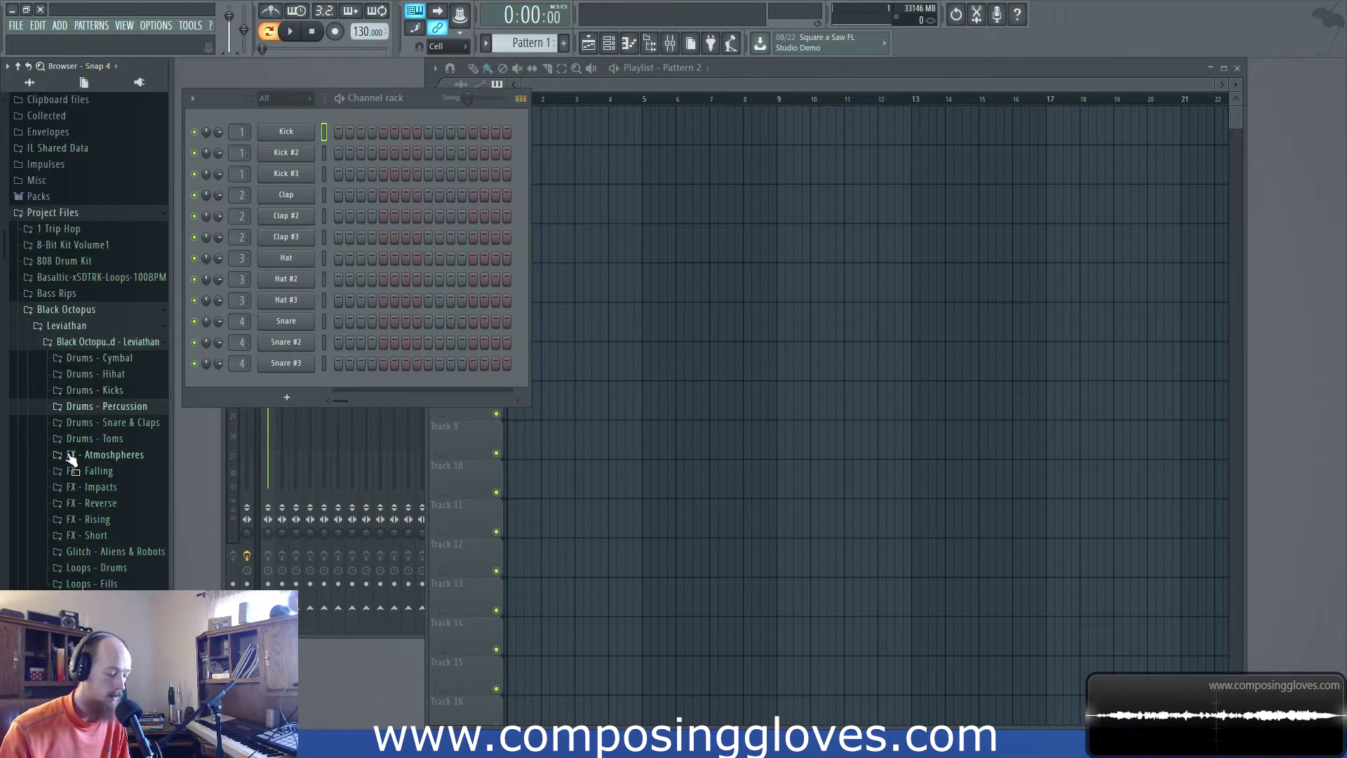
key("alt+7")
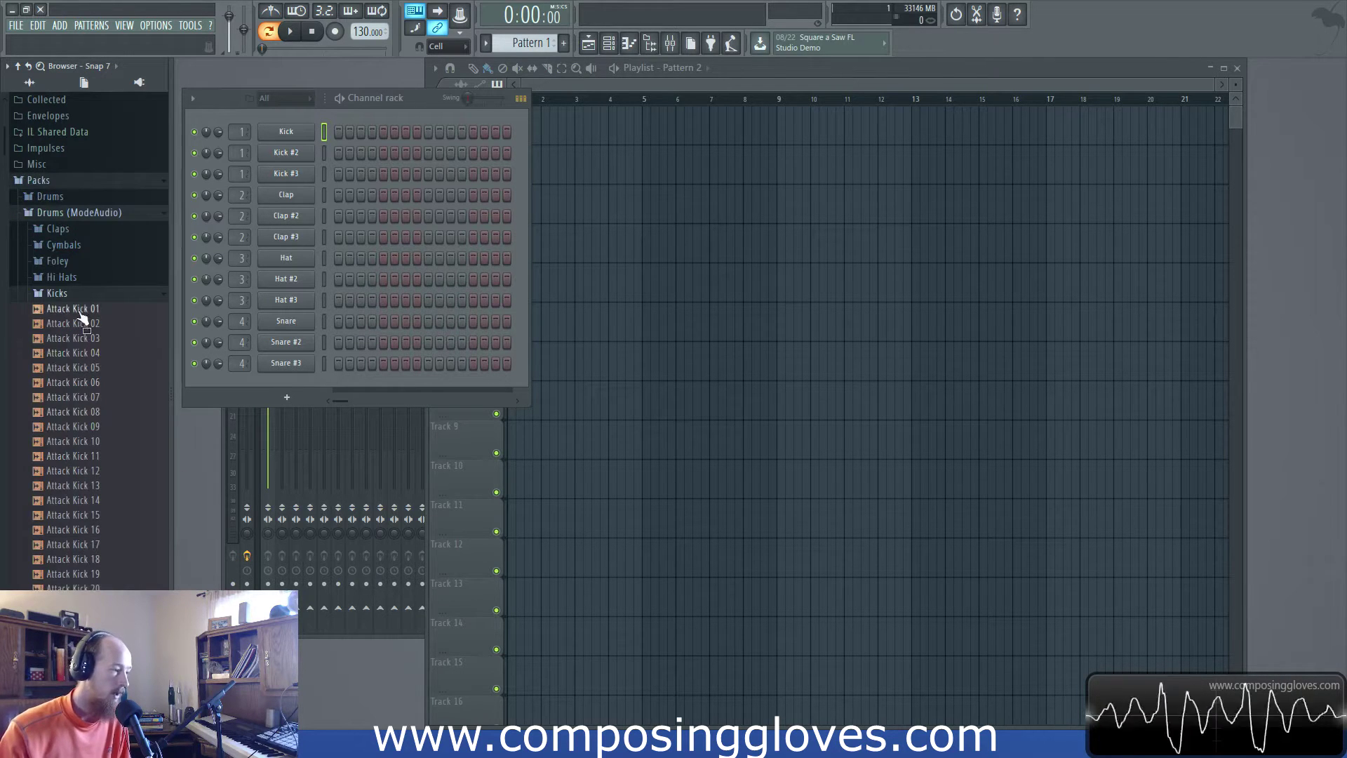
left_click(57, 292)
left_click(71, 346)
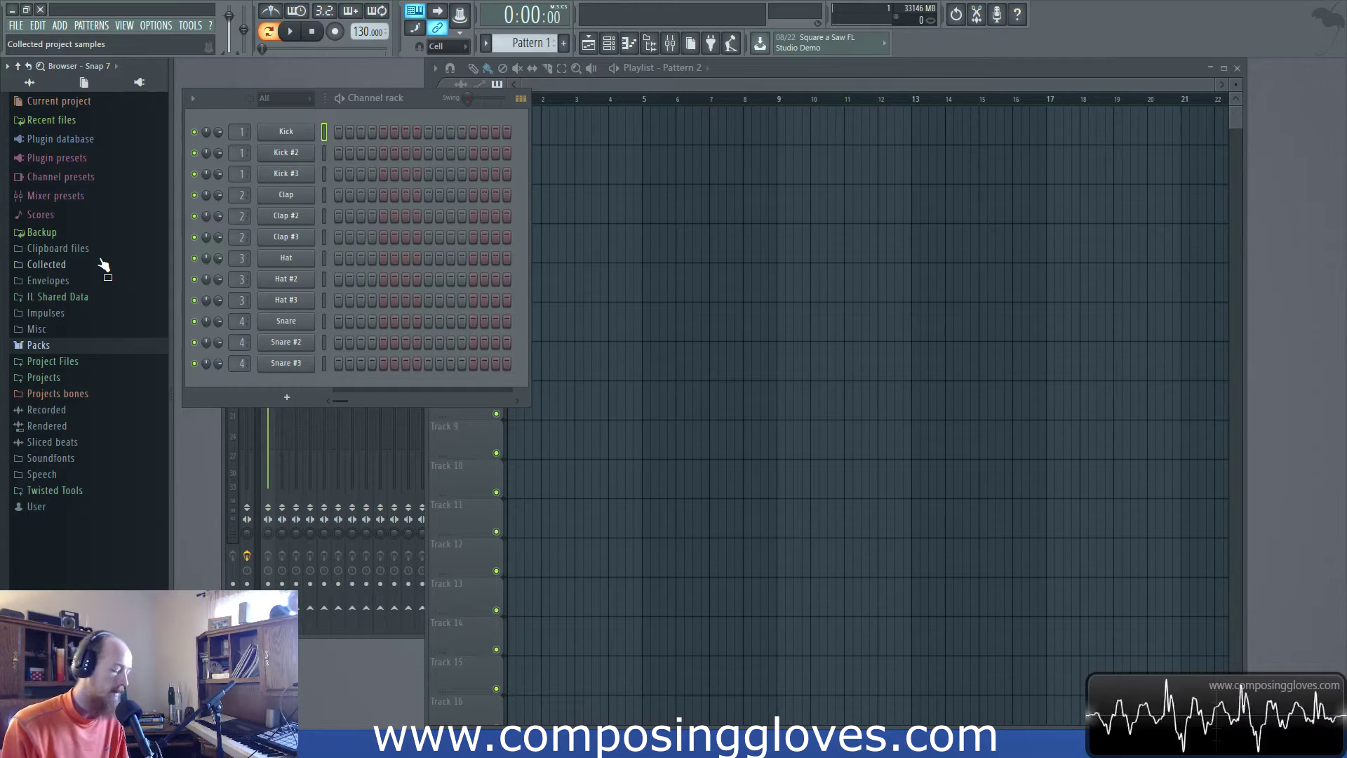
Step: On Snap 4, step through the Leviathan drum folders to Drums - Kicks
key("alt+4")
key("Up")
key("Up")
key("Up")
key("Down")
key("Down")
key("Down")
key("Down")
key("Up")
key("Down")
key("Up")
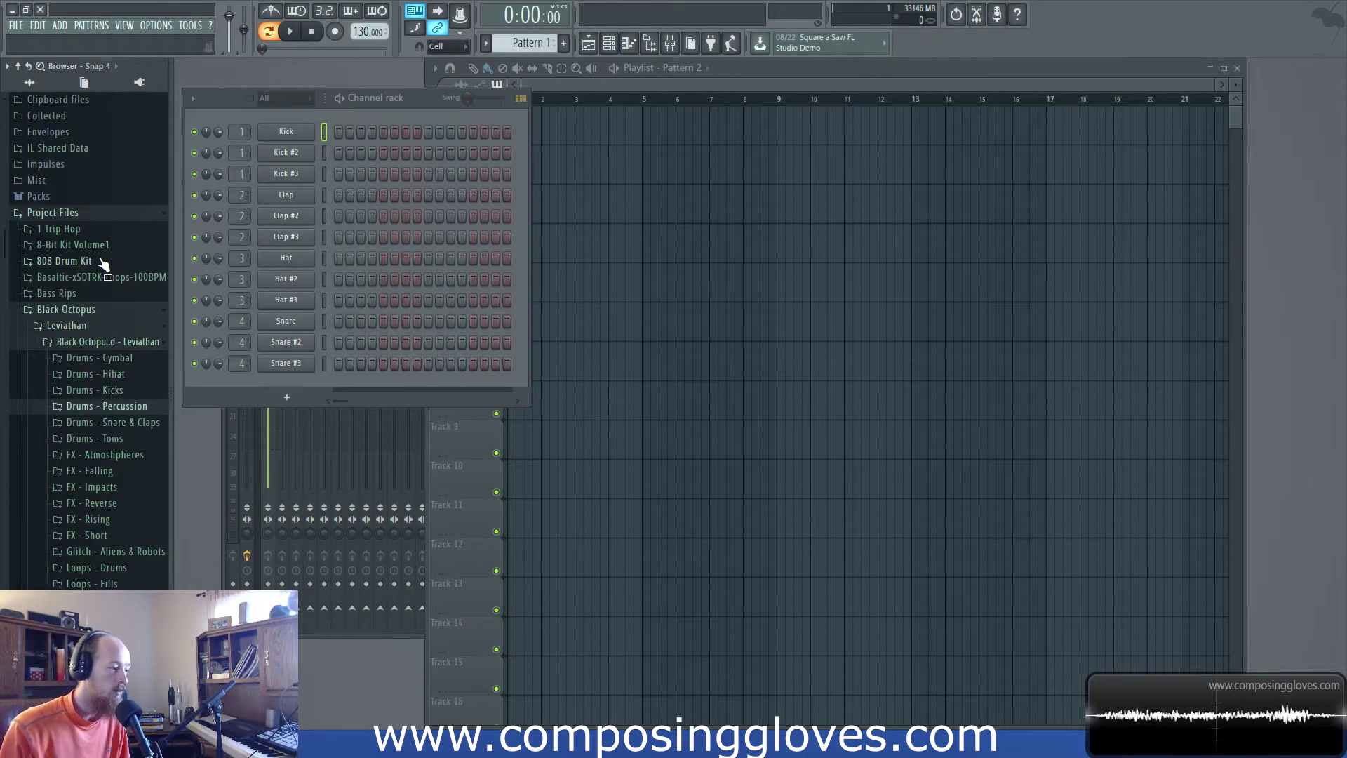
key("Up")
key("Up")
key("Down")
key("Down")
key("Down")
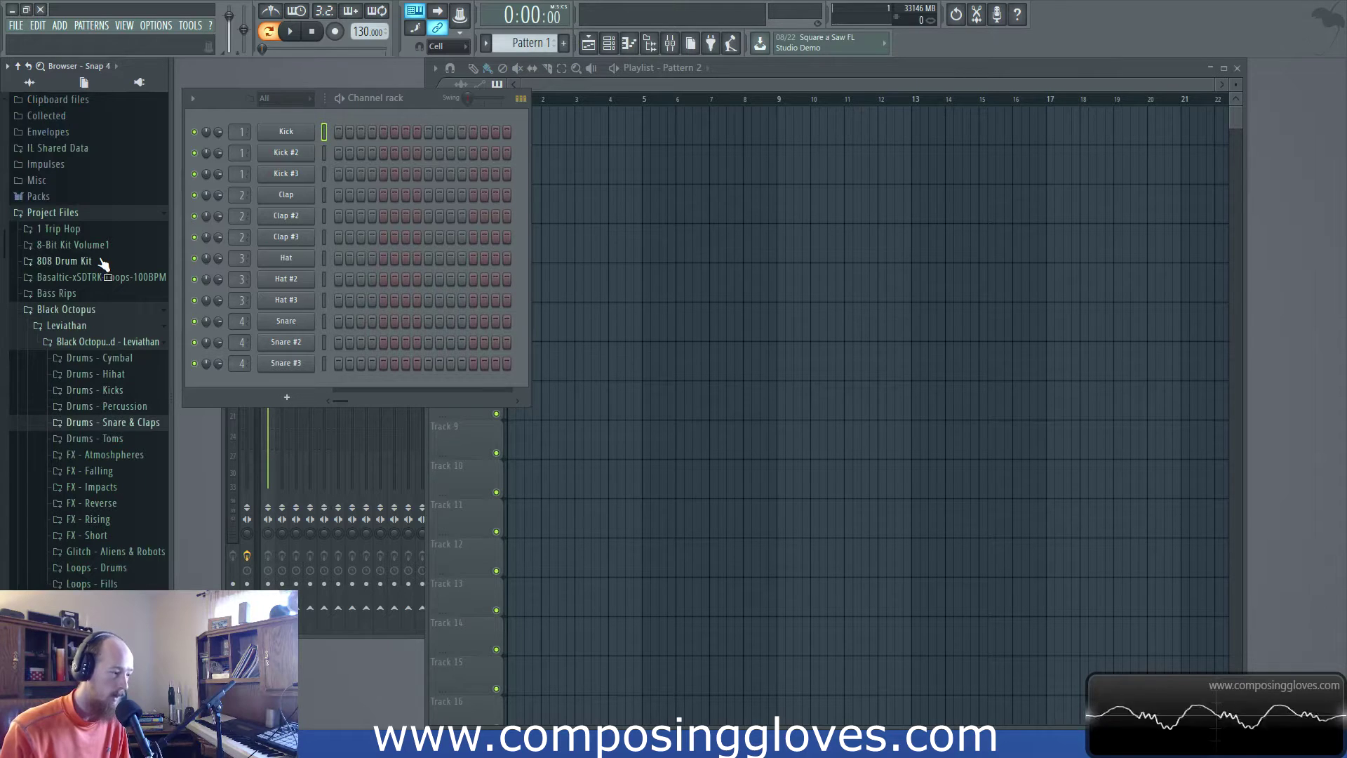
key("Up")
key("Up")
key("Down")
key("Up")
key("Up")
key("Down")
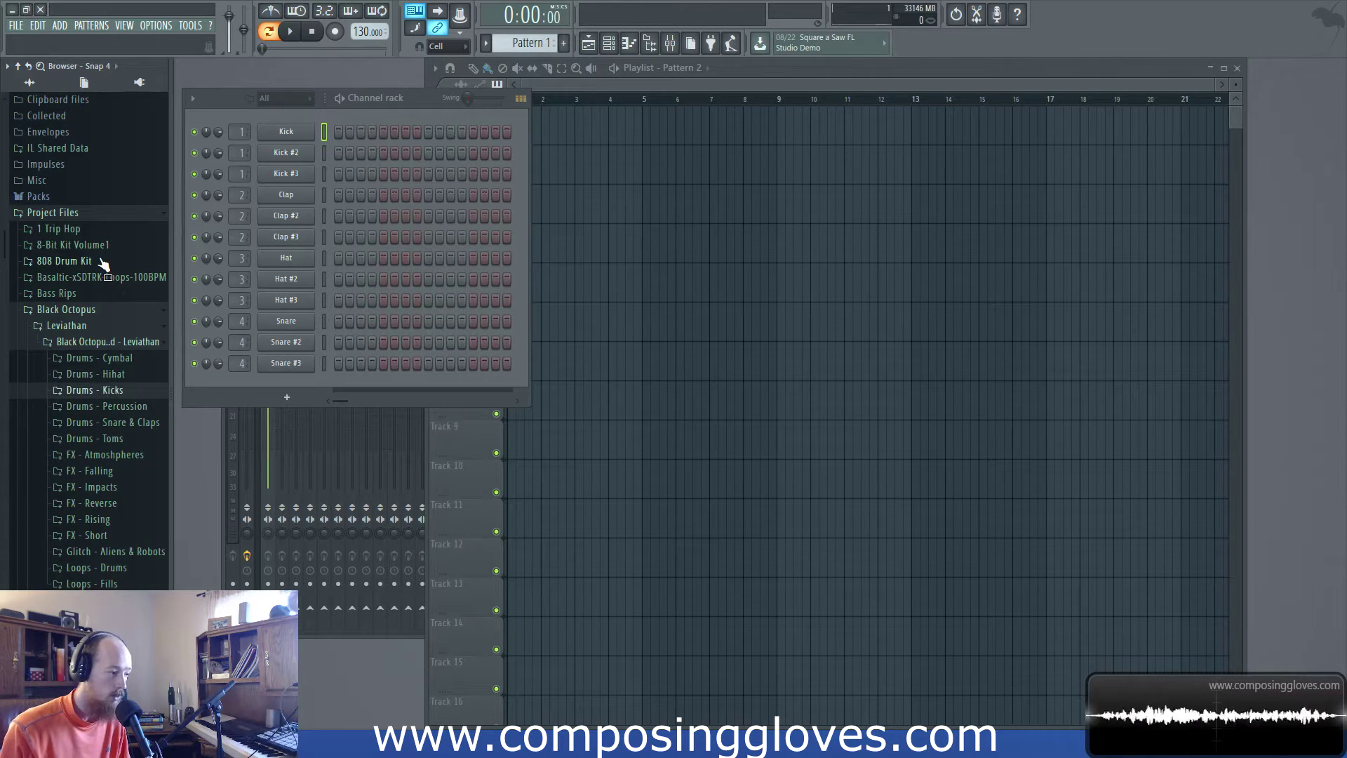
key("Down")
key("Up")
key("Up")
key("Up")
key("Up")
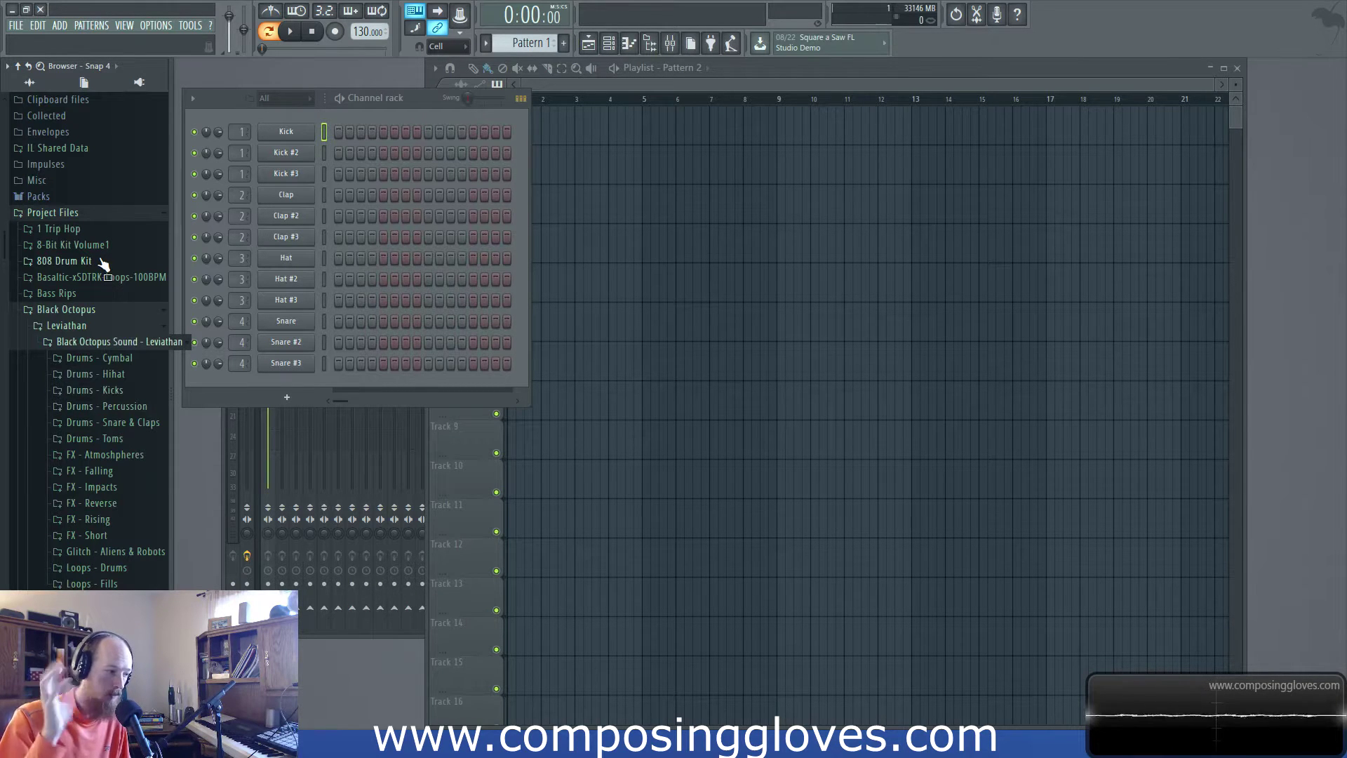
Step: Expand Drums - Kicks to list the Lev_Kick_A samples
key("Left")
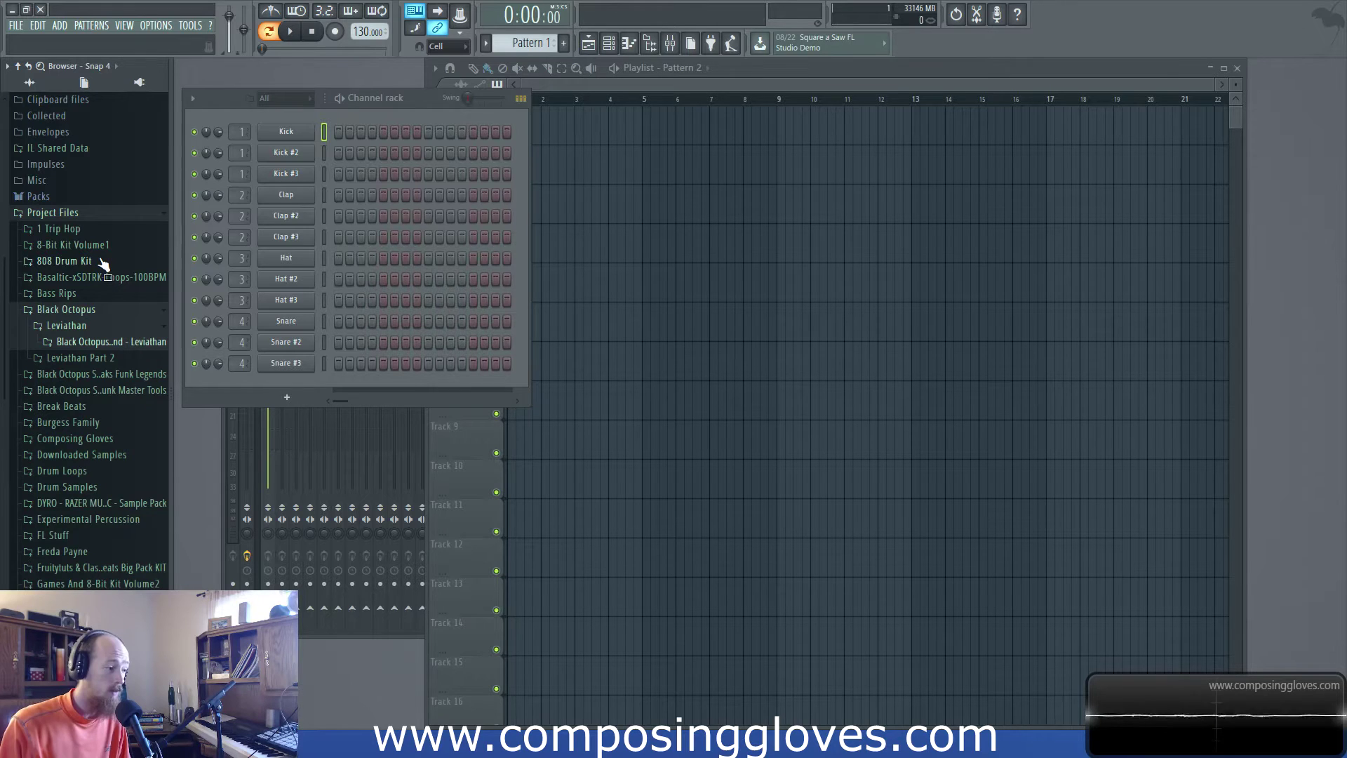
key("Right")
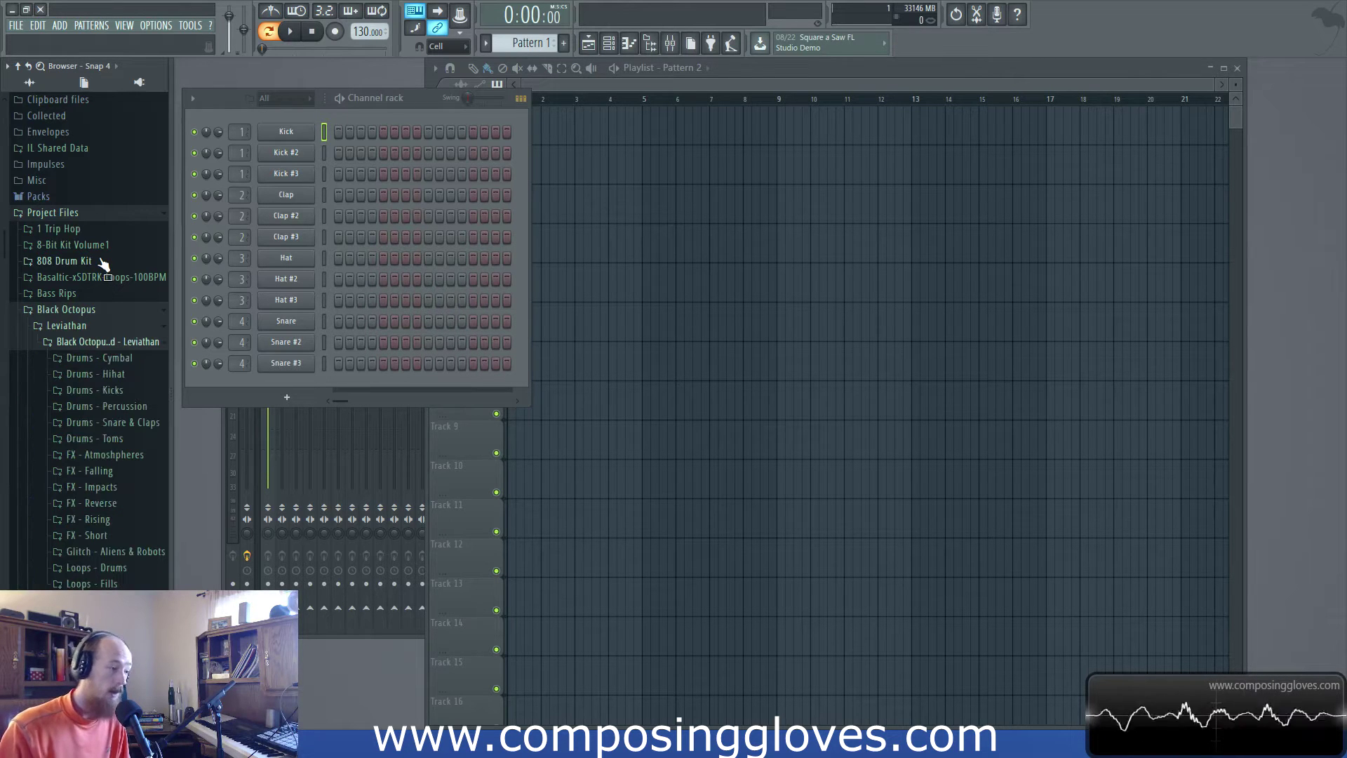
key("Down")
key("Down")
key("Down")
key("Down")
key("Up")
key("Up")
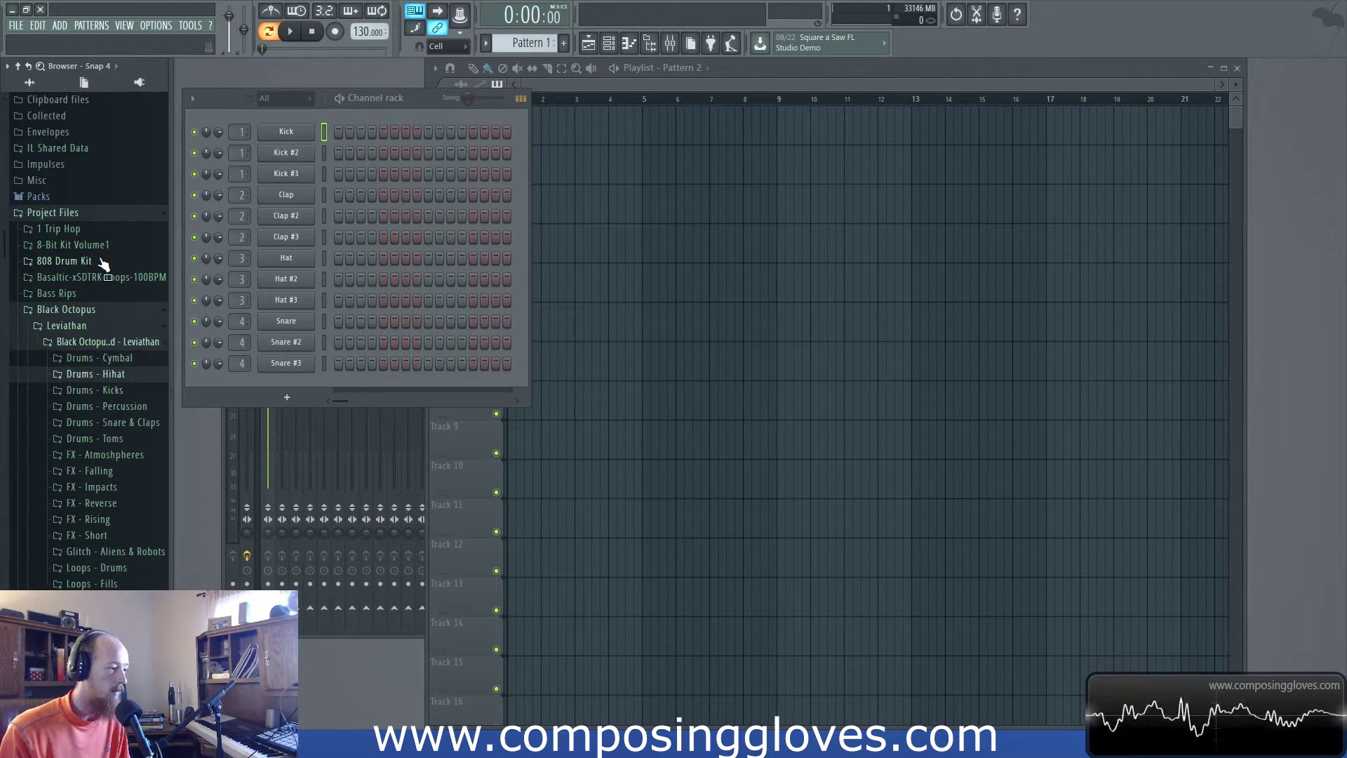
key("Down")
key("Right")
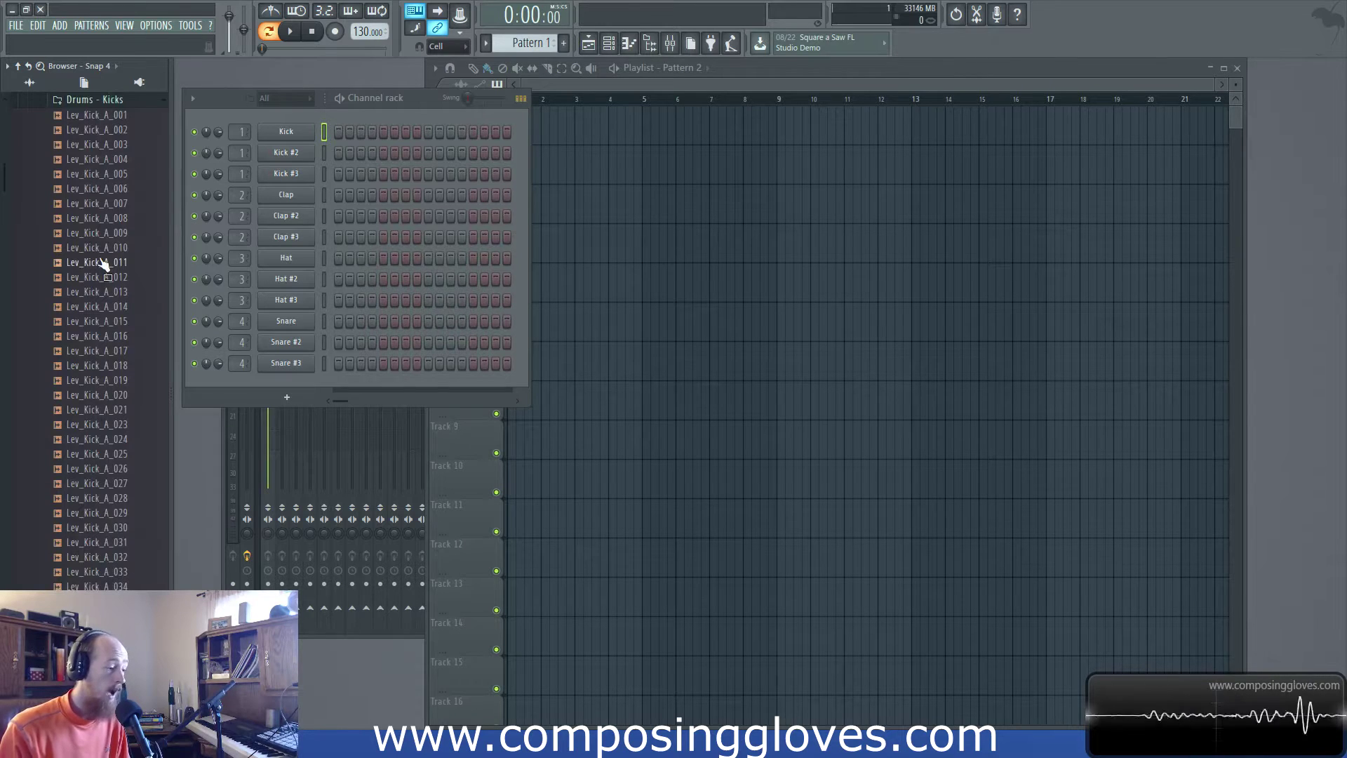
Step: Audition Lev_Kick_A_003 through _006 and load Lev_Kick_A_005 into channel 1
key("Down")
key("Down")
key("Down")
key("Down")
key("Down")
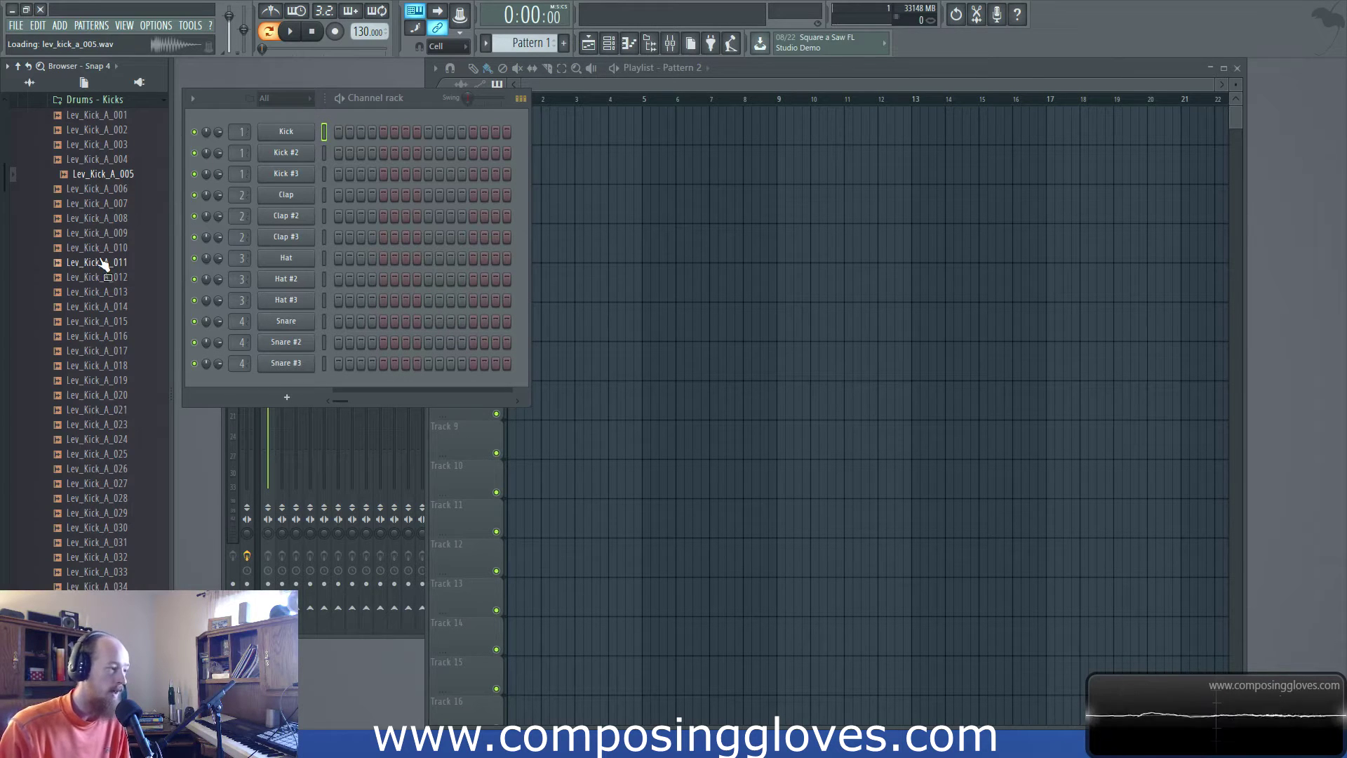
key("Up")
key("Up")
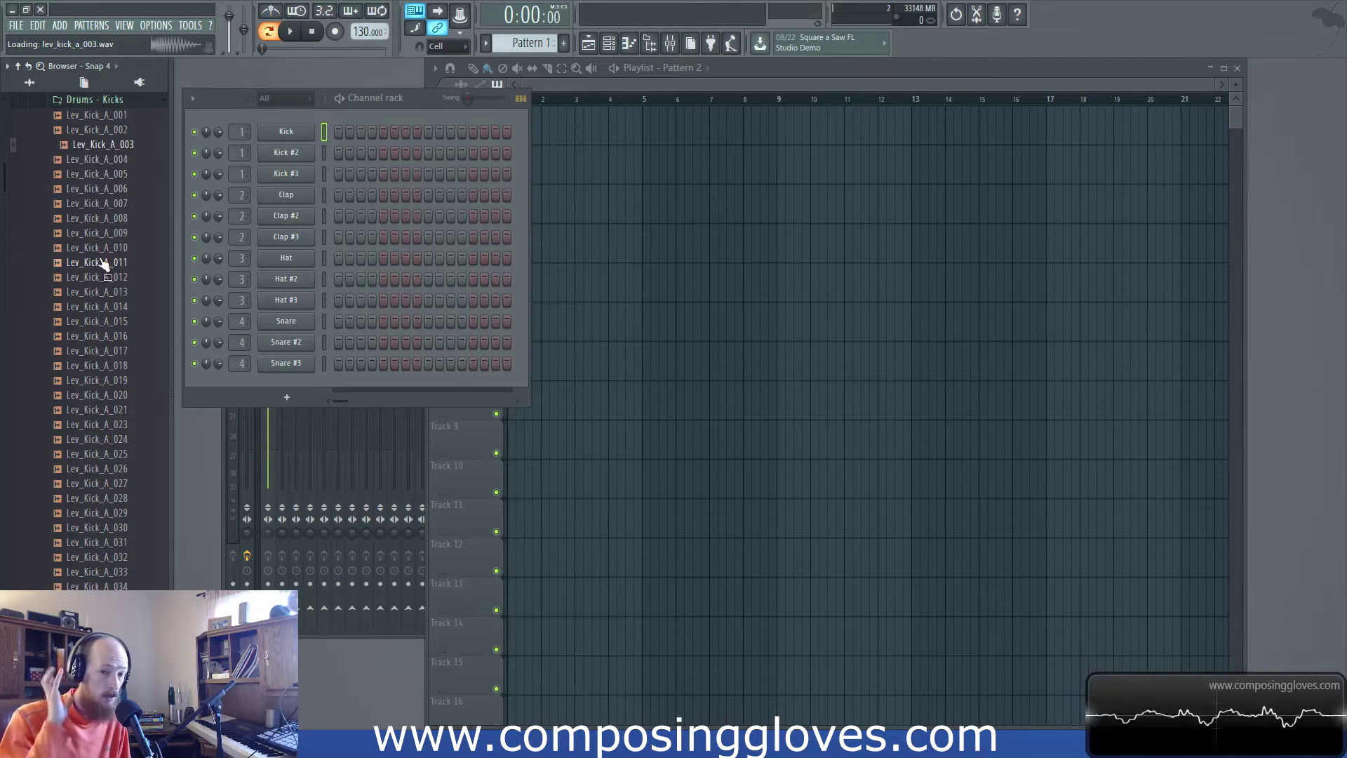
key("Down")
key("Down")
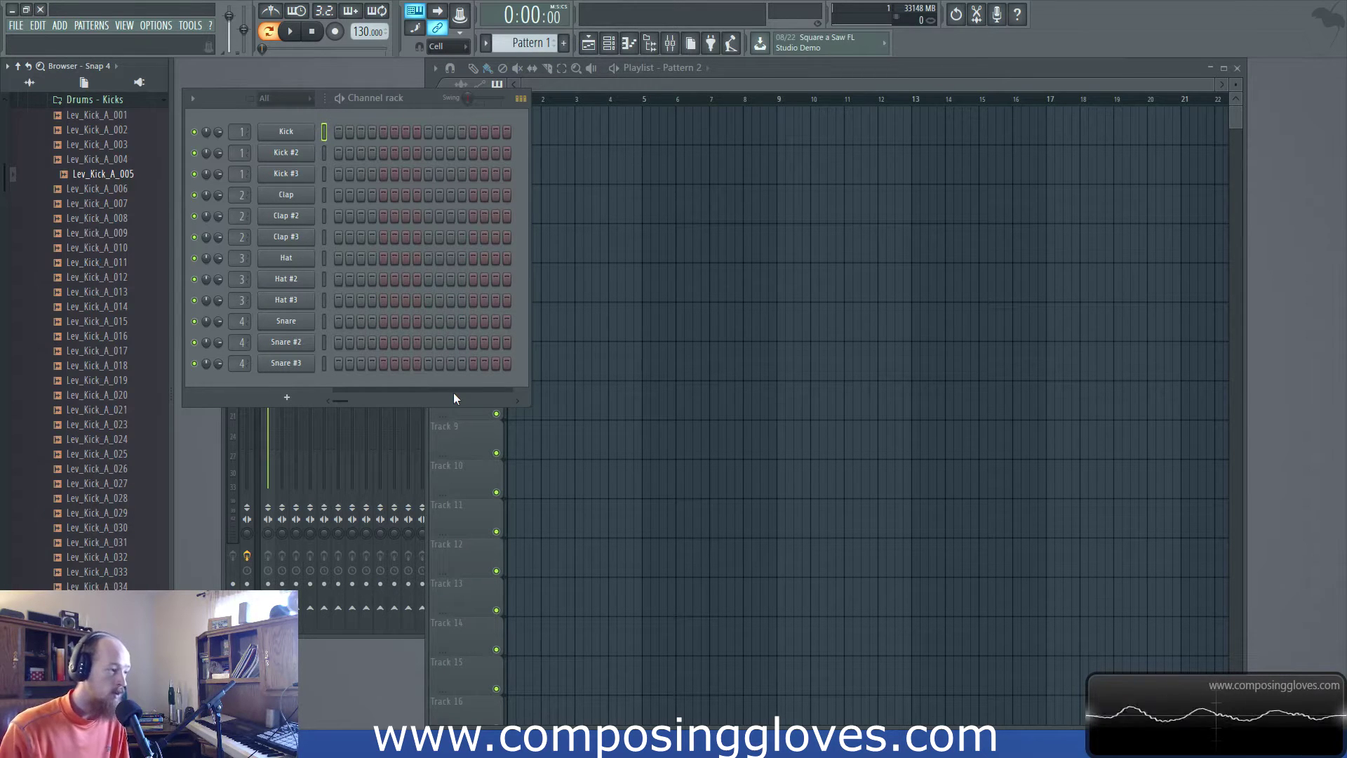
key("Down")
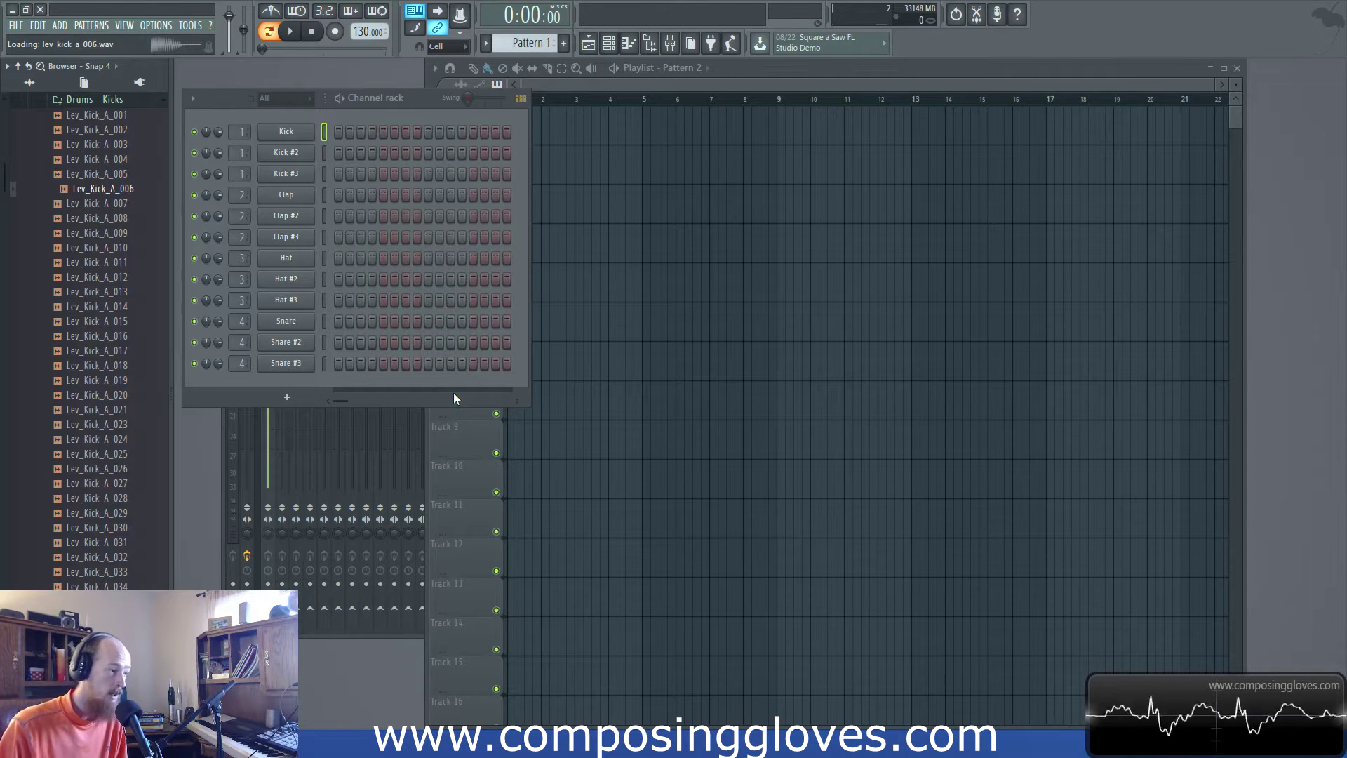
key("Up")
key("Return")
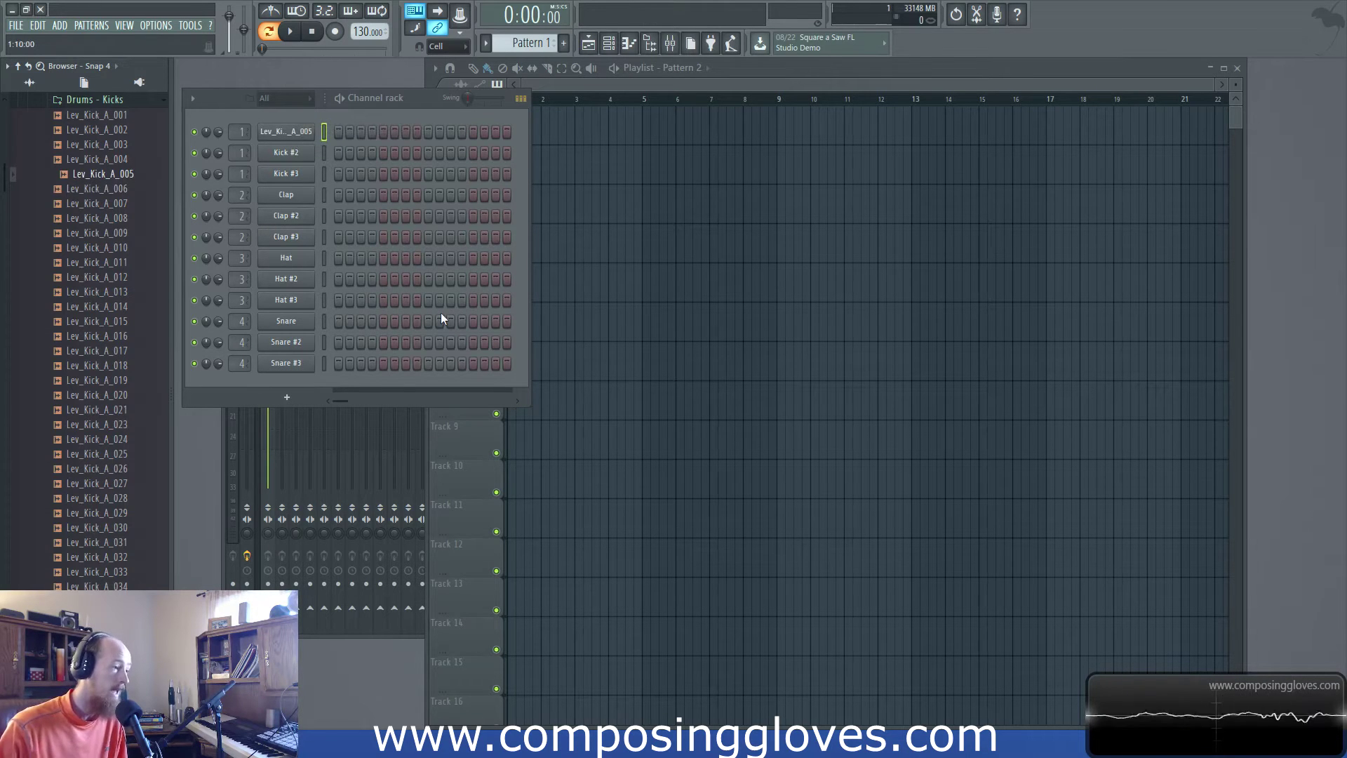
Step: Compare Lev_Kick_A_006 and _008, then load Lev_Kick_A_007 into channel 1 instead
key("Down")
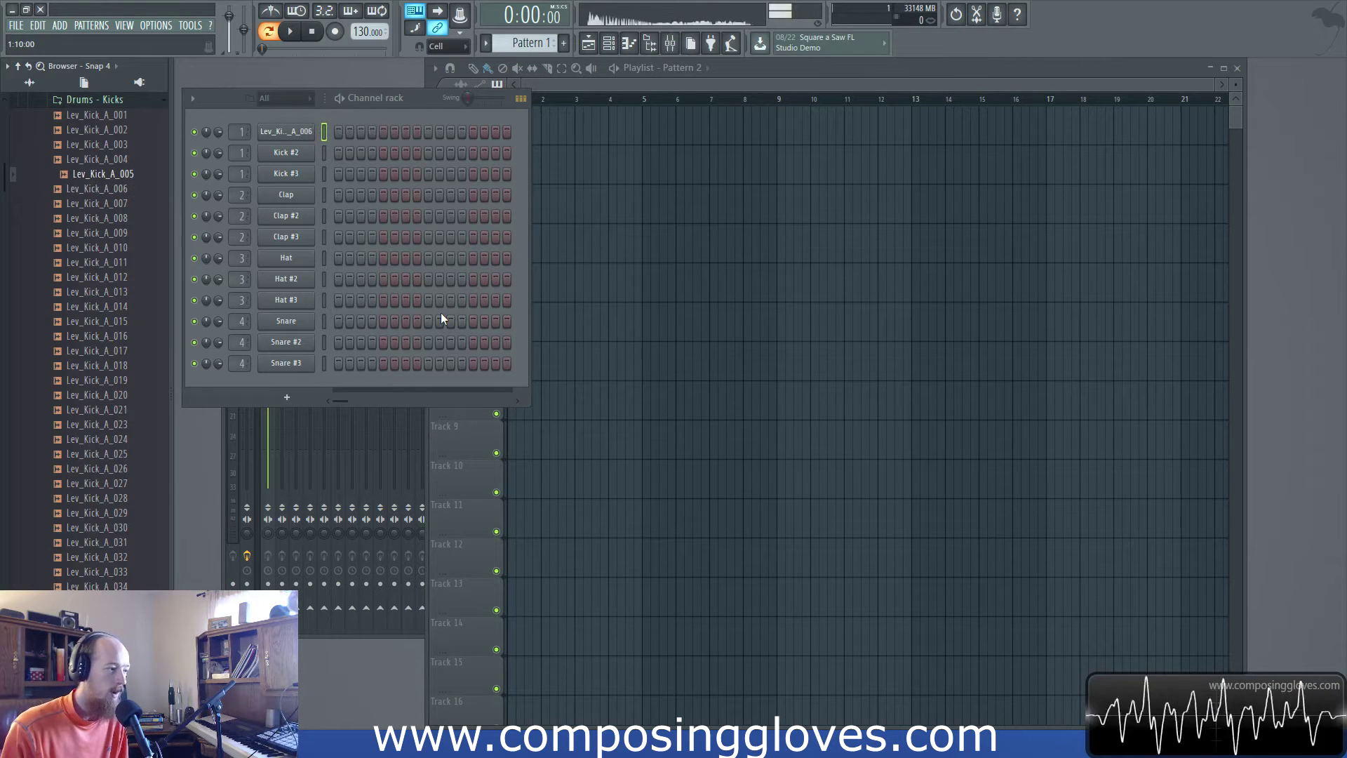
key("Down")
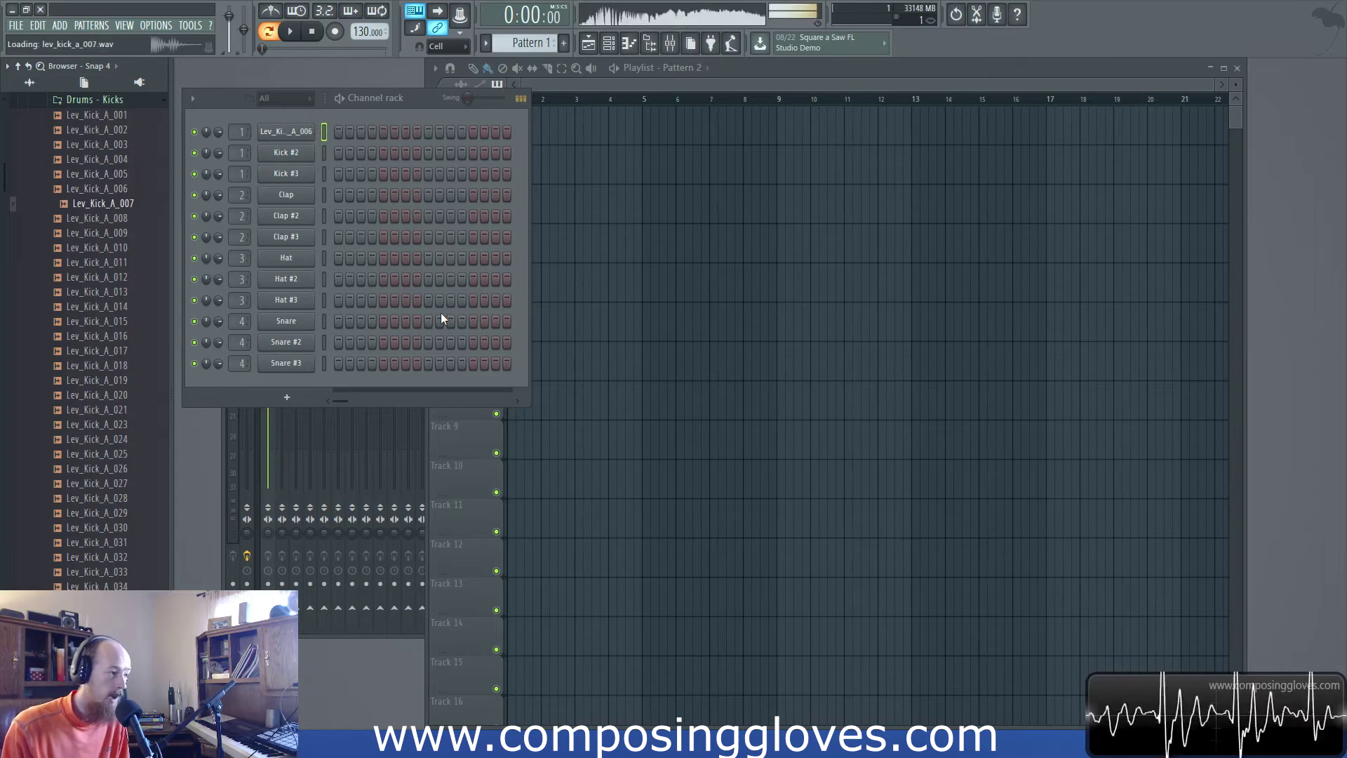
key("Down")
key("Up")
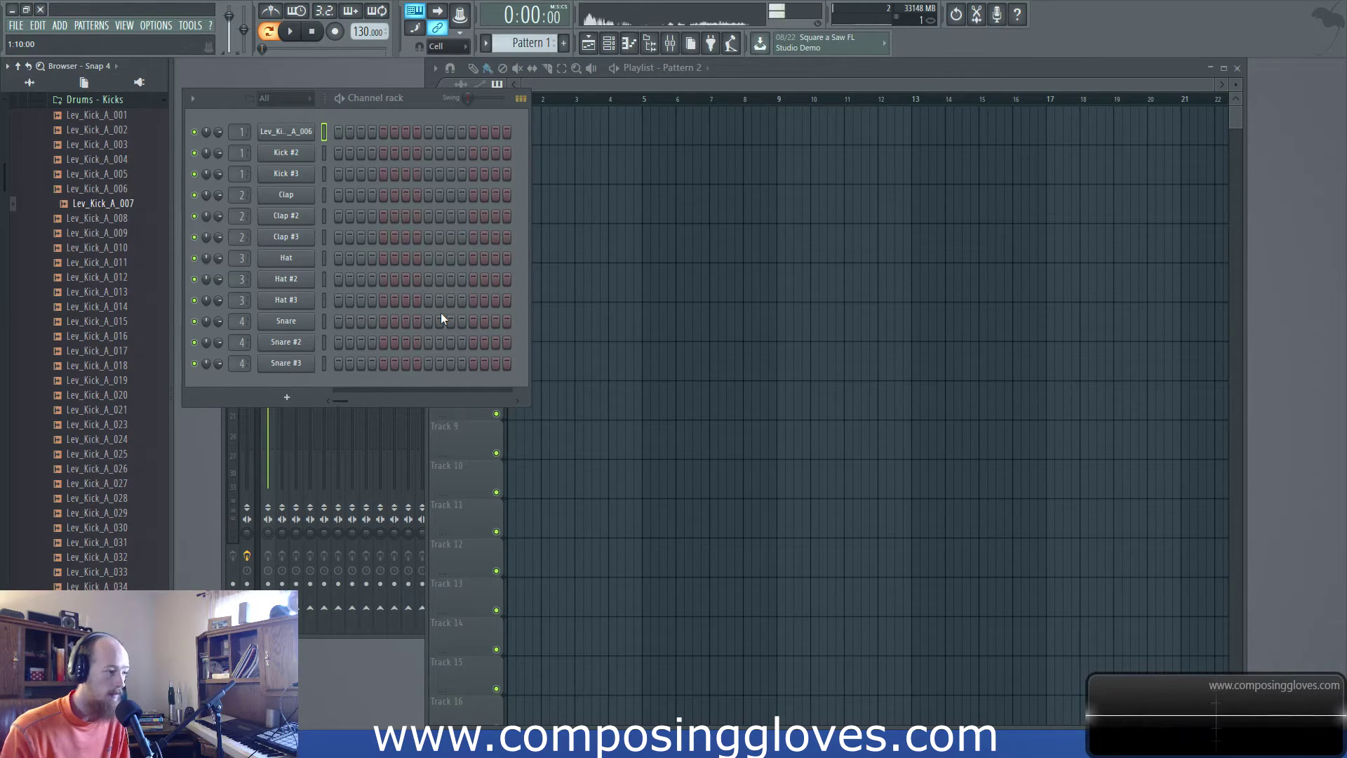
key("Down")
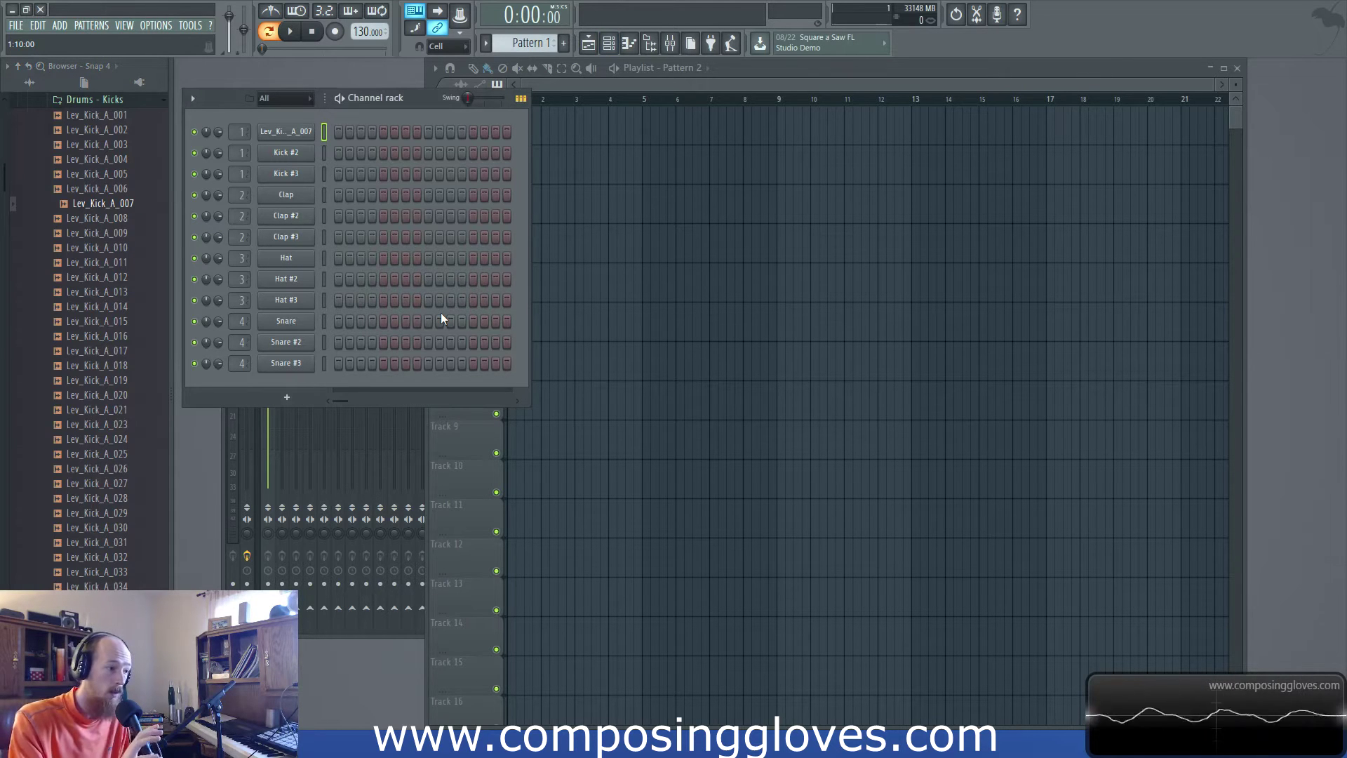
Step: Select Kick #2, re-preview earlier kicks down to Lev_Kick_A_001, and collapse Drums - Kicks
key("Down")
key("Down")
key("Down")
key("Down")
key("Down")
key("Up")
key("Up")
key("Up")
key("Up")
key("Up")
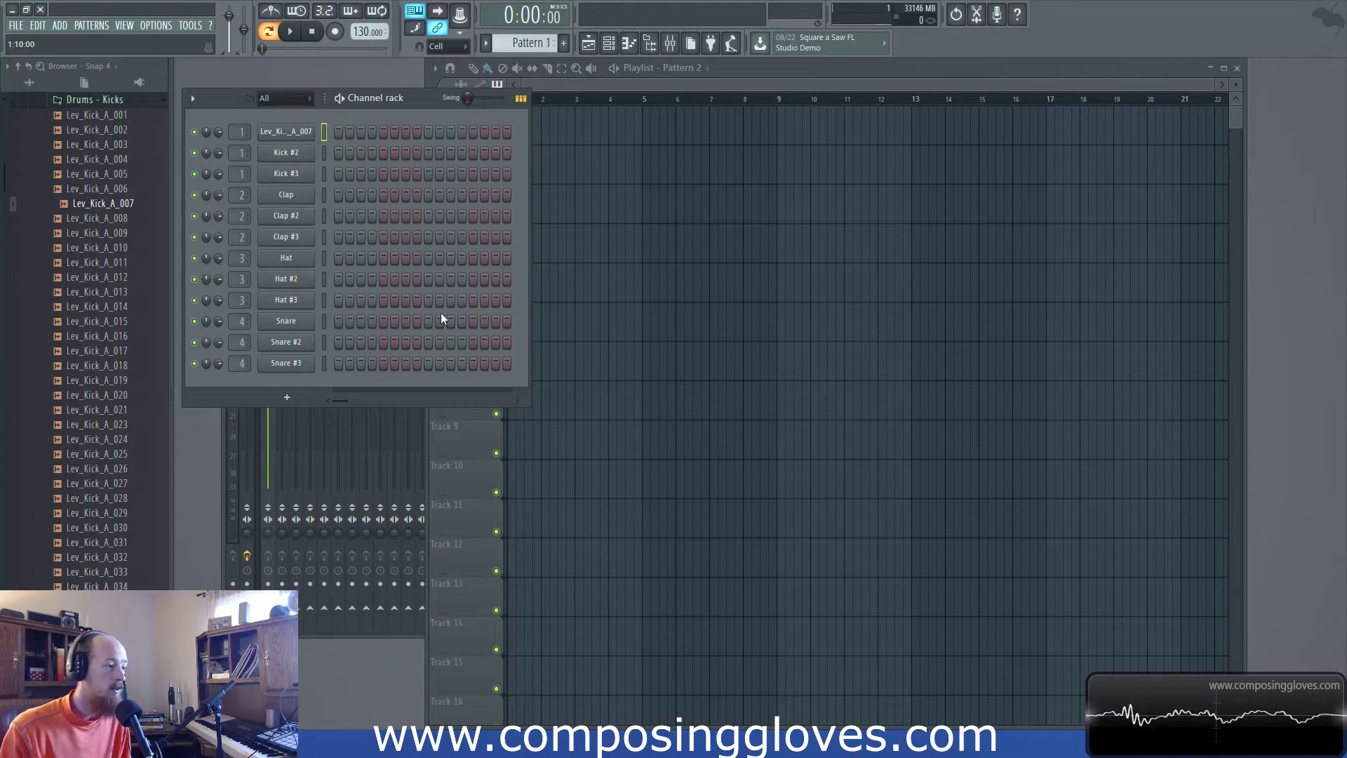
key("Down")
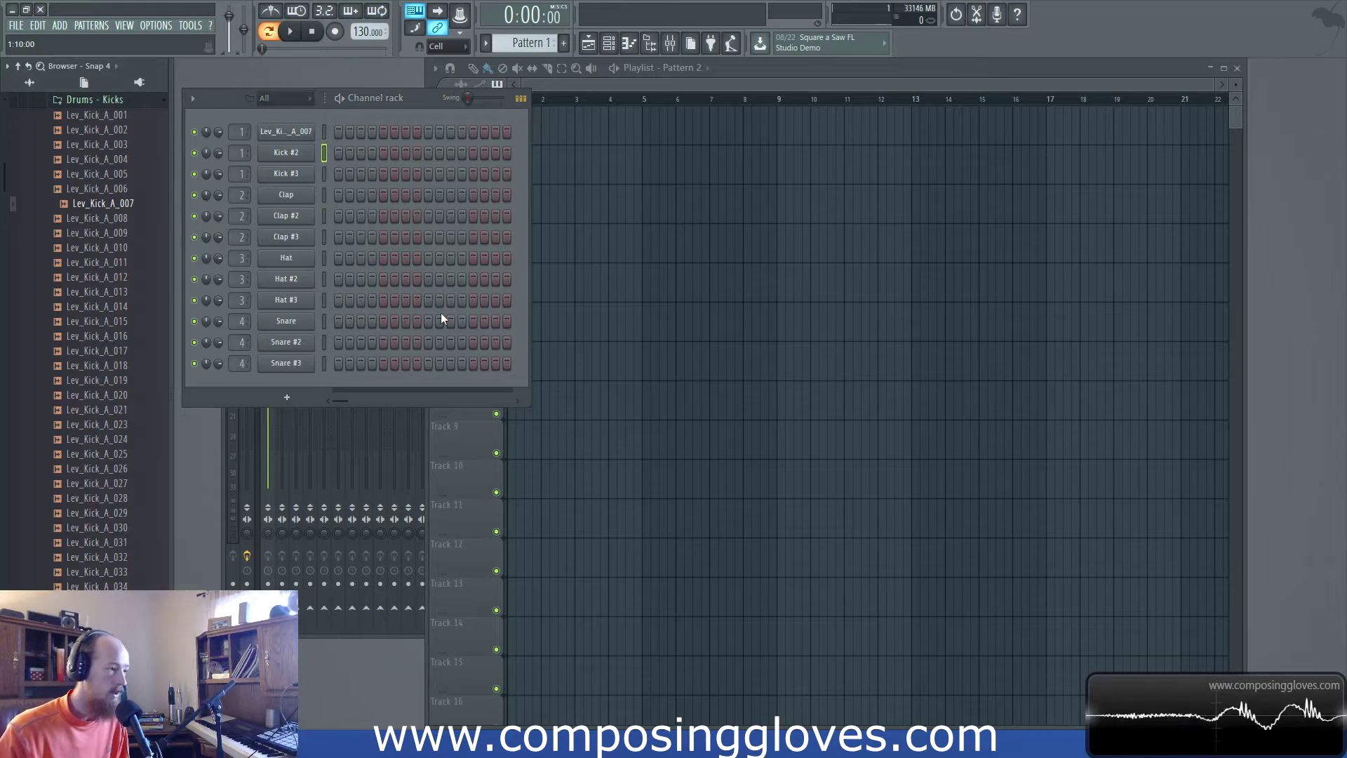
key("Down")
key("Up")
key("Up")
key("Up")
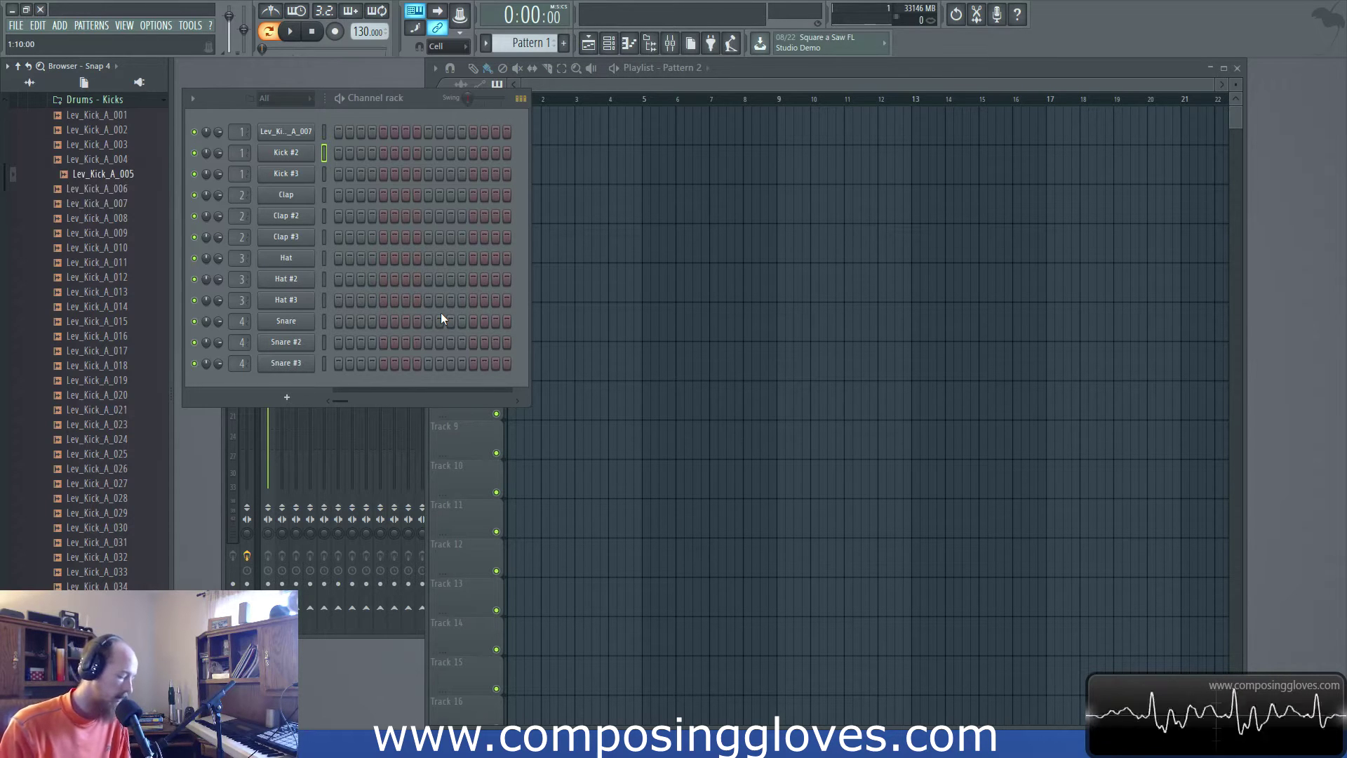
key("Up")
key("Up")
key("Up")
key("Up")
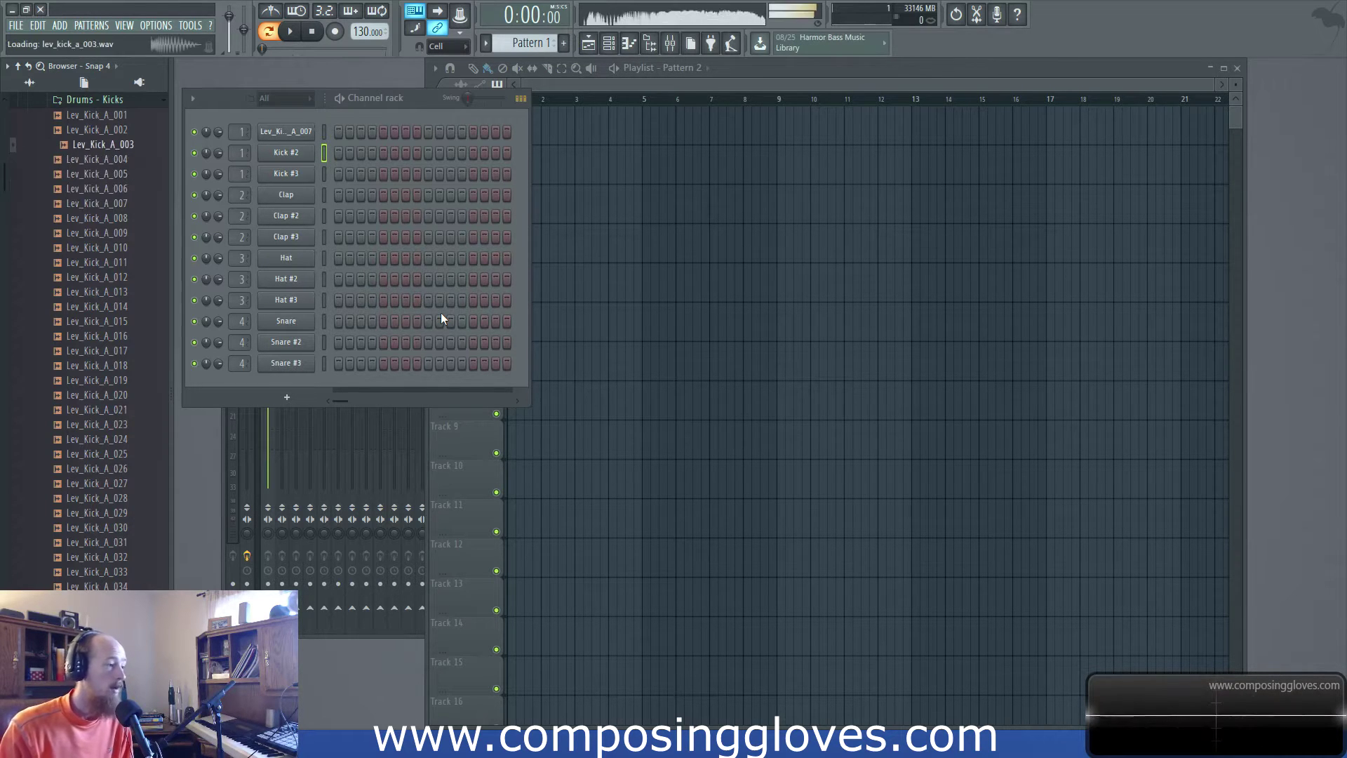
key("Left")
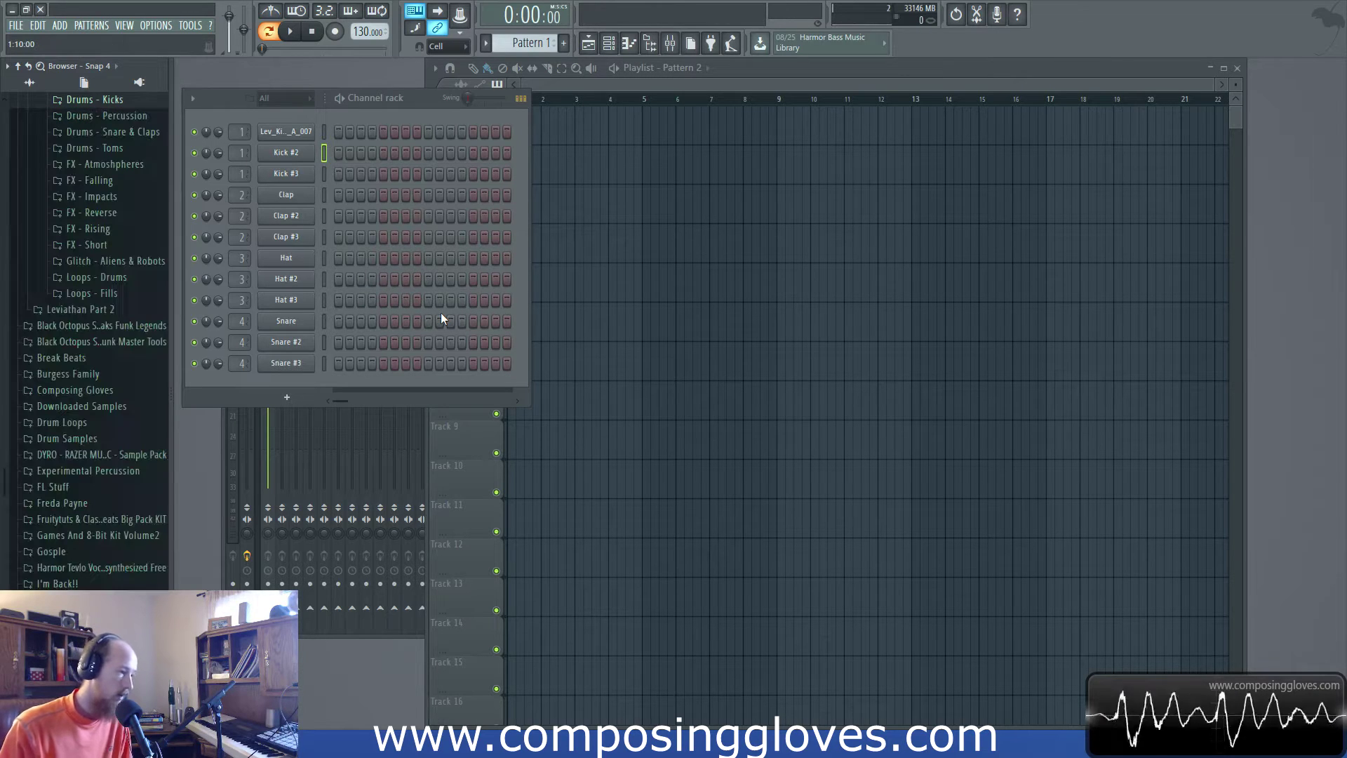
Step: Expand the Leviathan Drums - Hihat folder into its Closed and Open subfolders
key("Up")
key("Up")
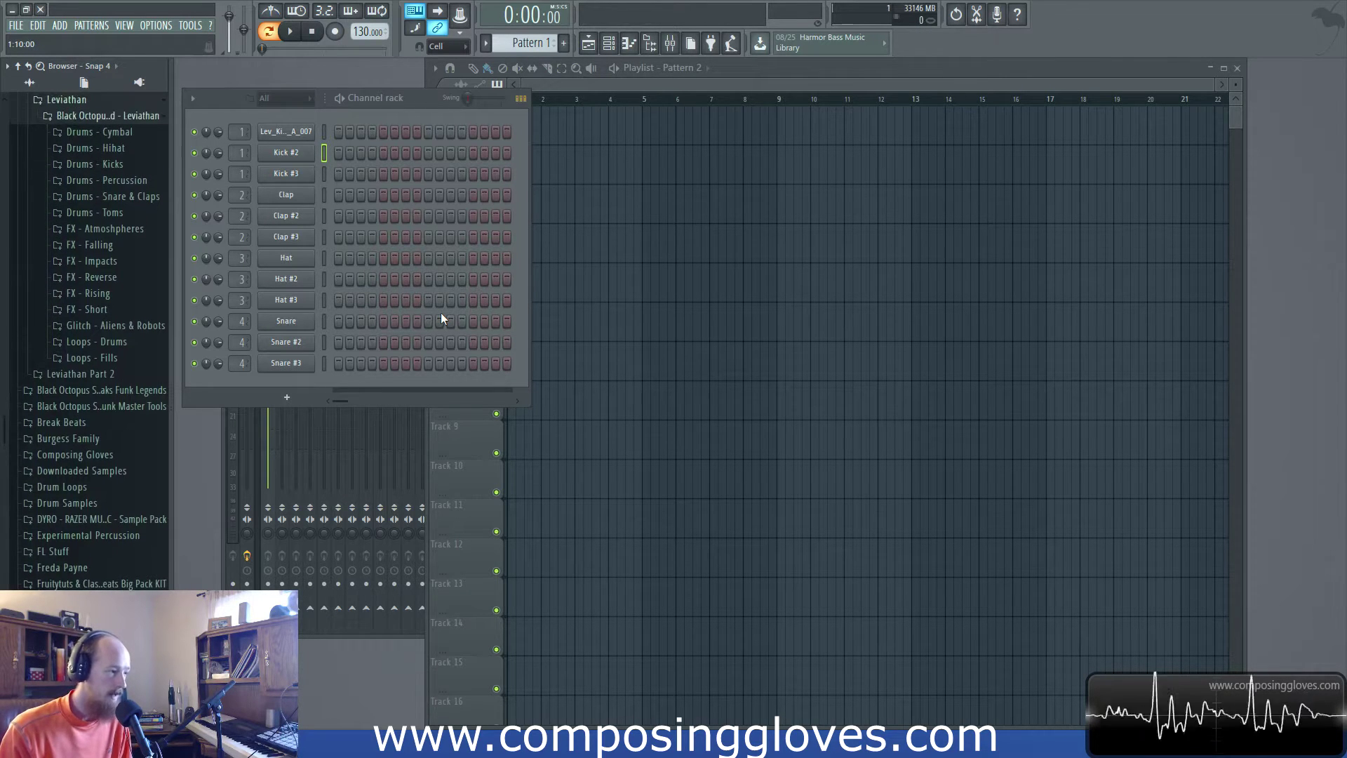
key("Down")
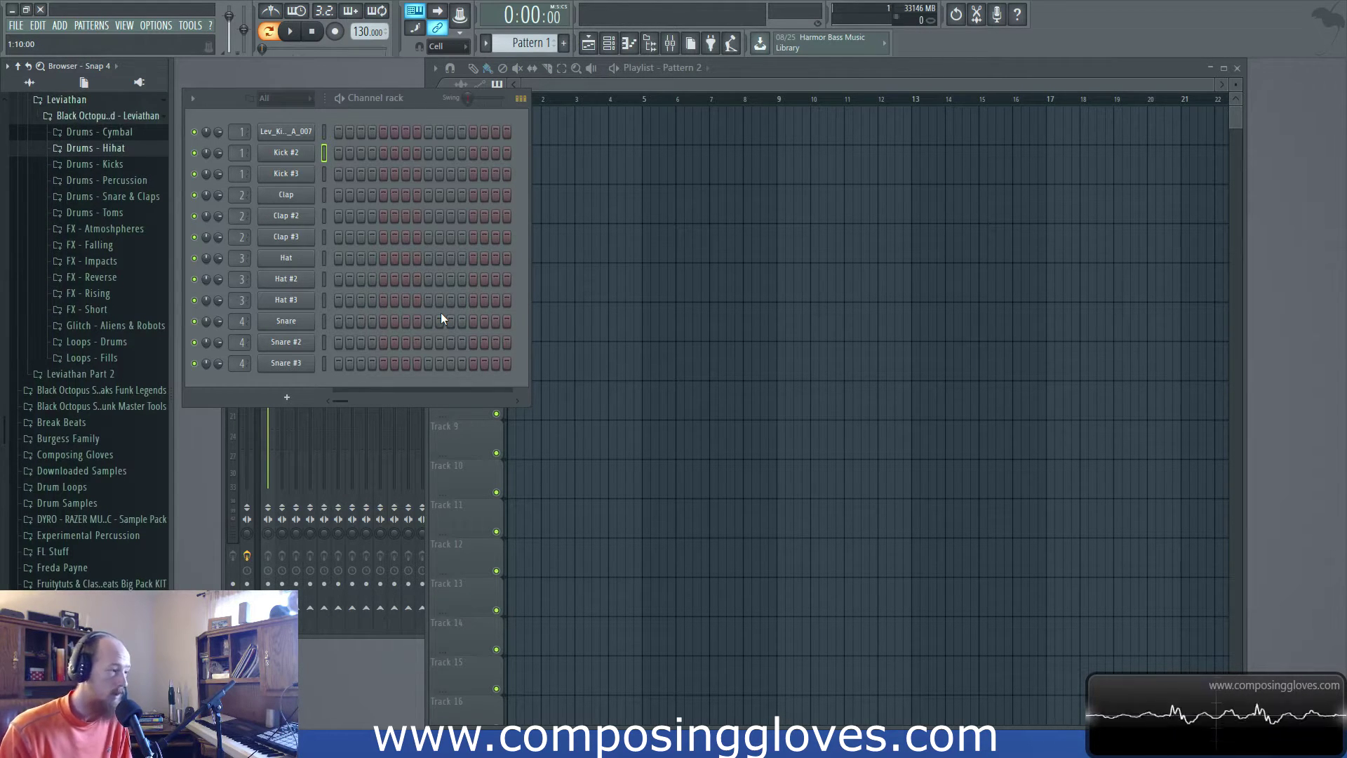
key("Down")
key("Down")
key("Down")
key("Down")
key("Up")
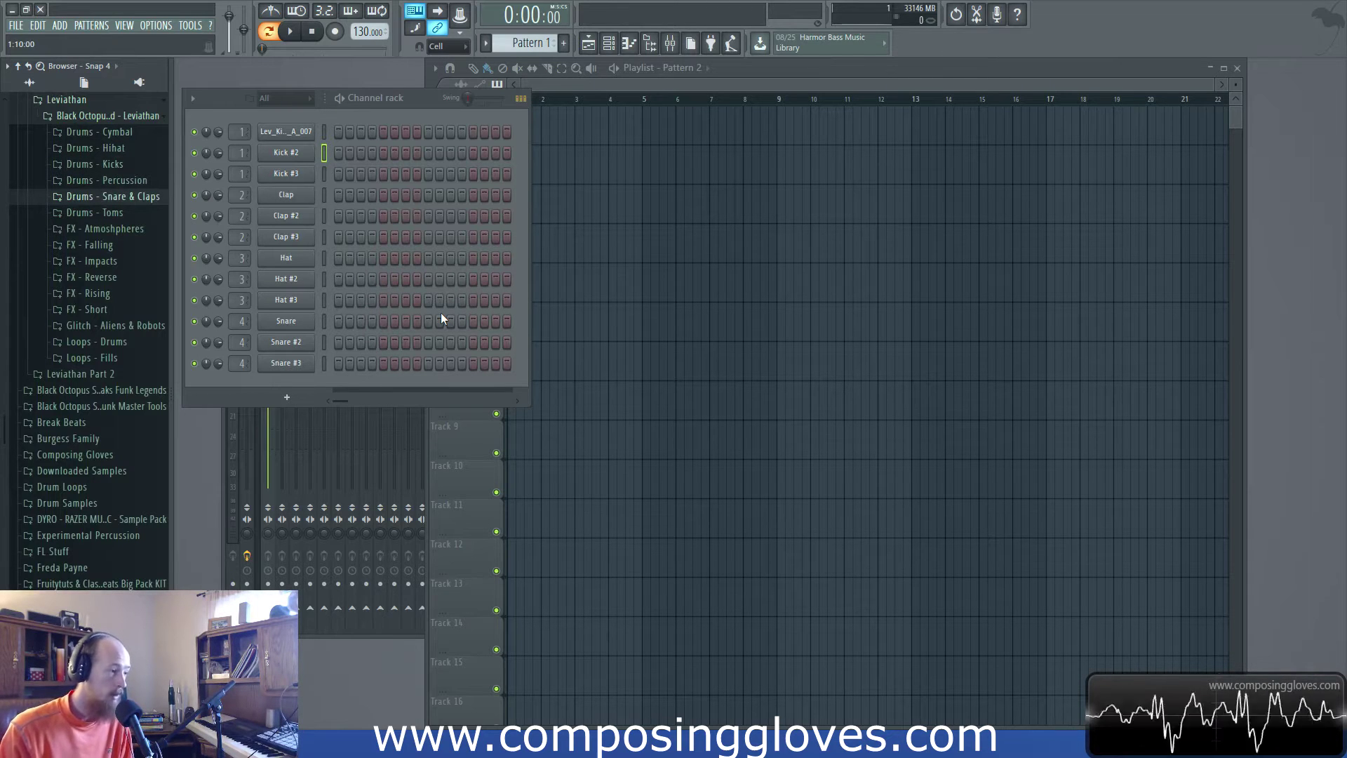
key("Up")
key("Up")
key("Up")
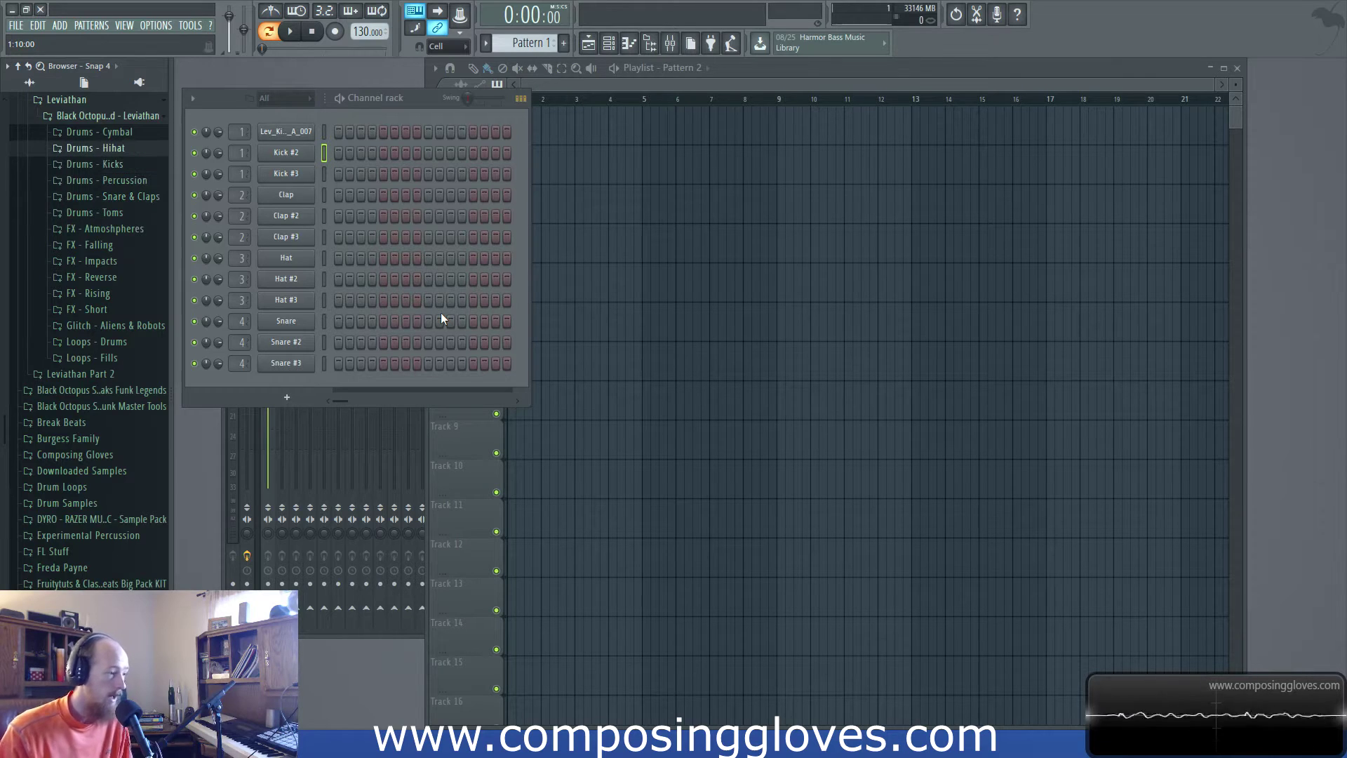
key("Right")
Step: Browse the Closed and Open hi-hat folders, then bring up smart search with Ctrl+F
key("Down")
key("Right")
key("Up")
key("Down")
key("Left")
key("Down")
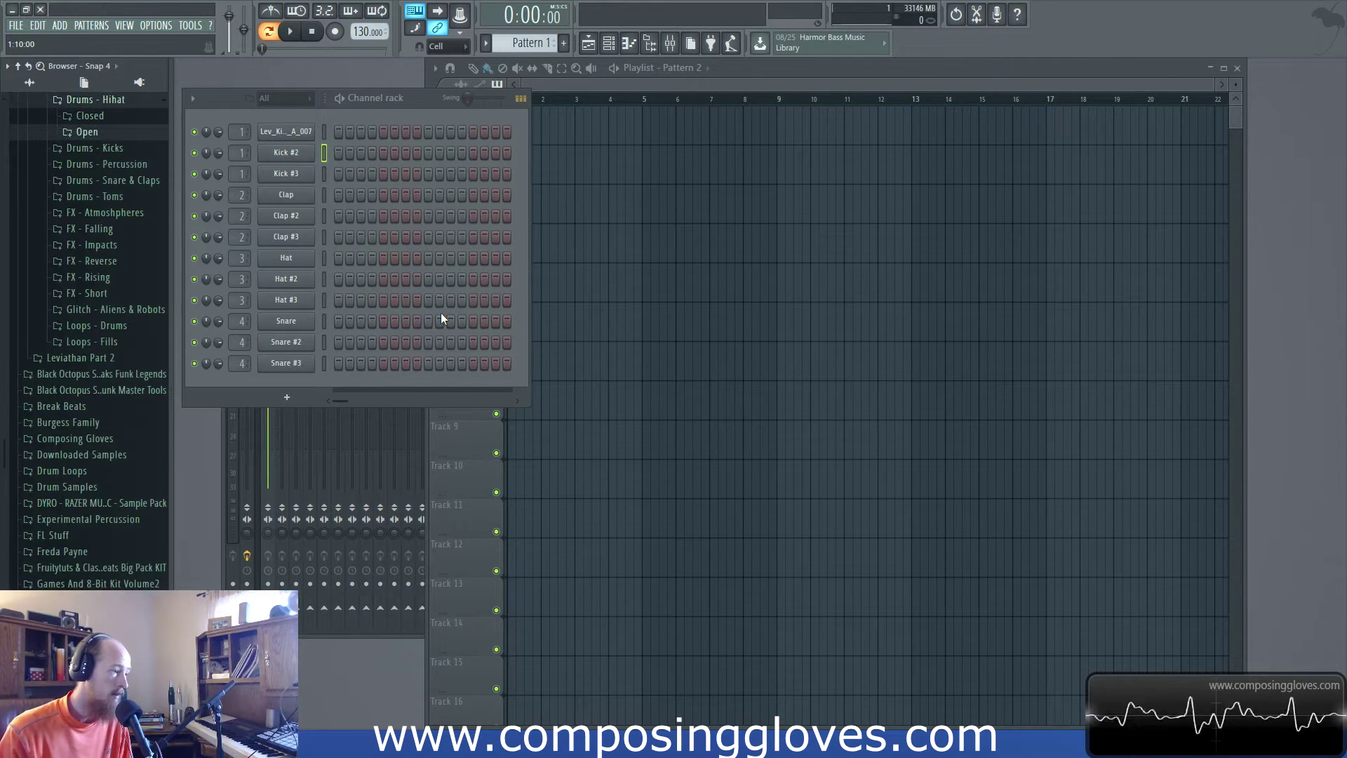
key("Up")
key("Down")
key("Down")
key("Down")
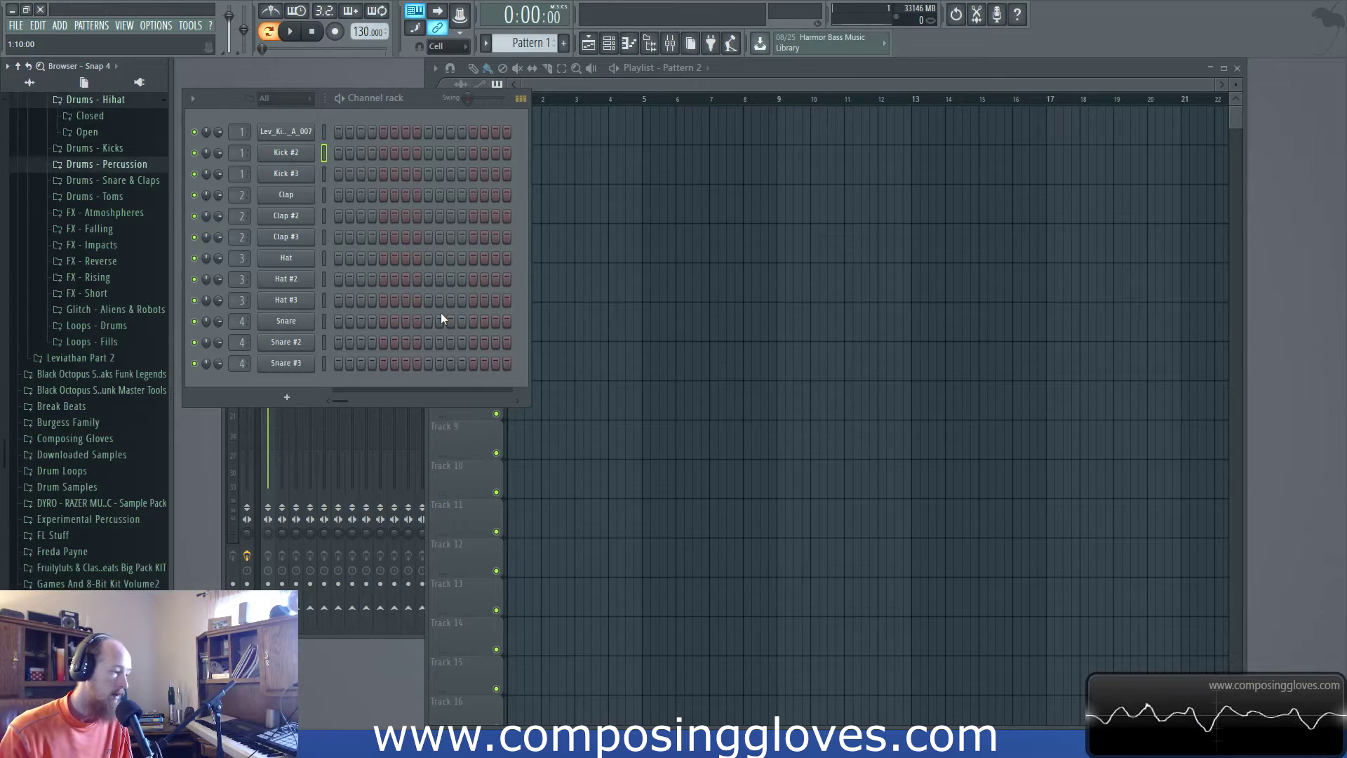
key("Up")
key("Up")
key("Up")
key("Up")
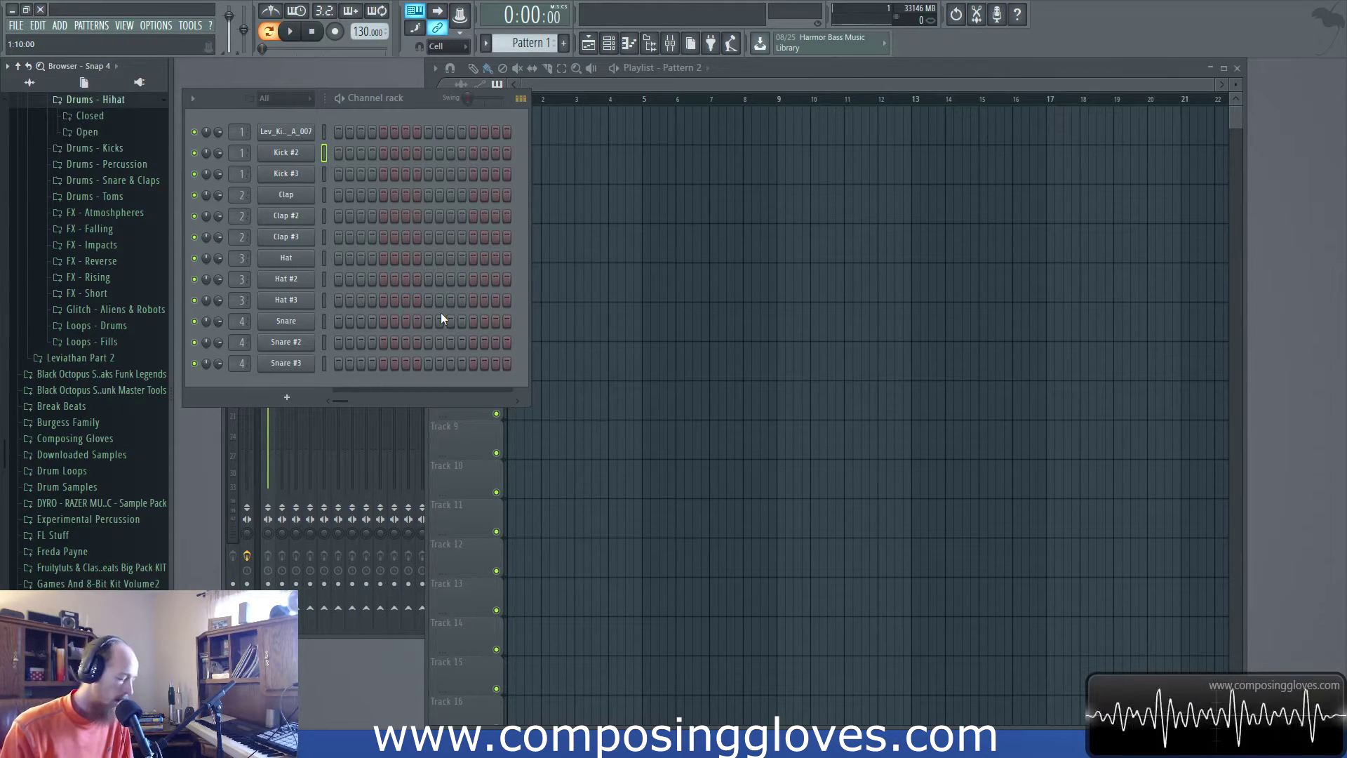
key("ctrl+f")
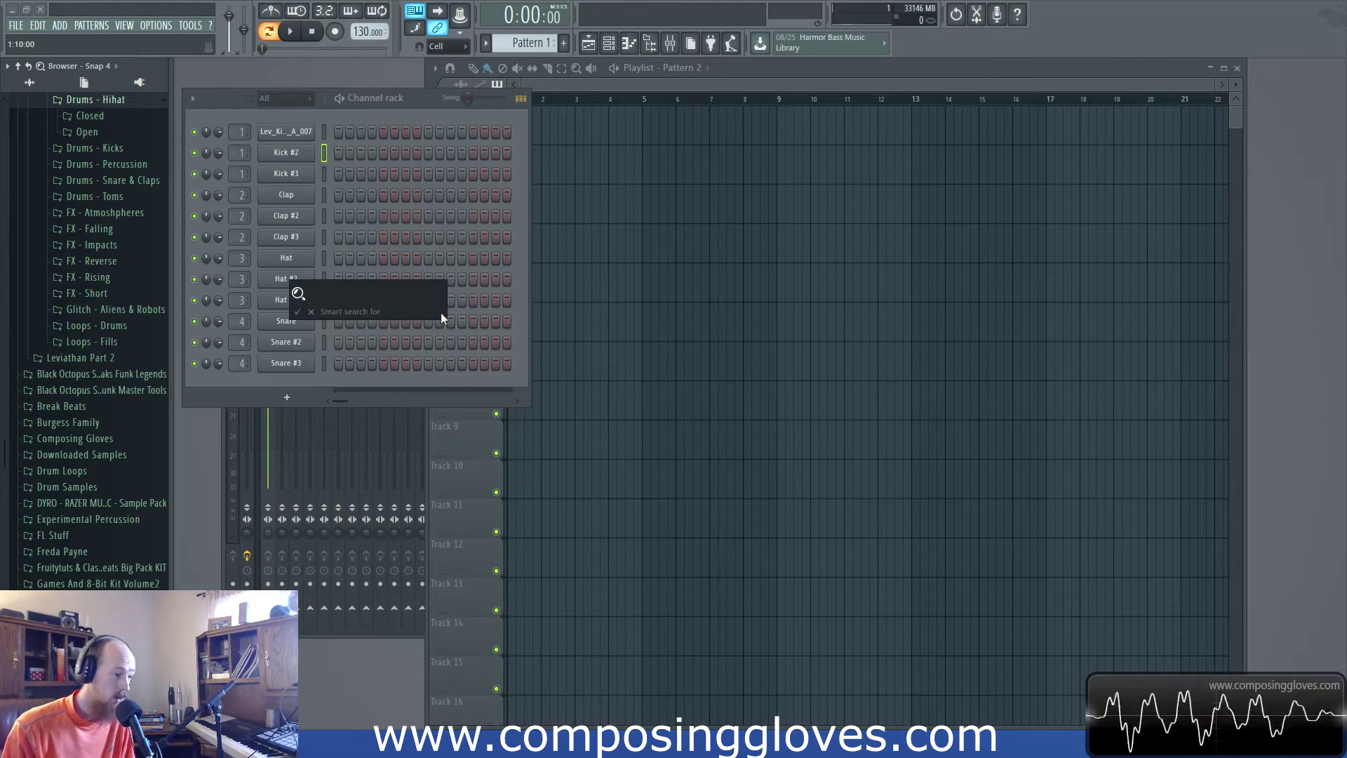
Step: Search the browser for 'High Hat' to list the Stomp_HighHat_Devine samples
type("High Hat")
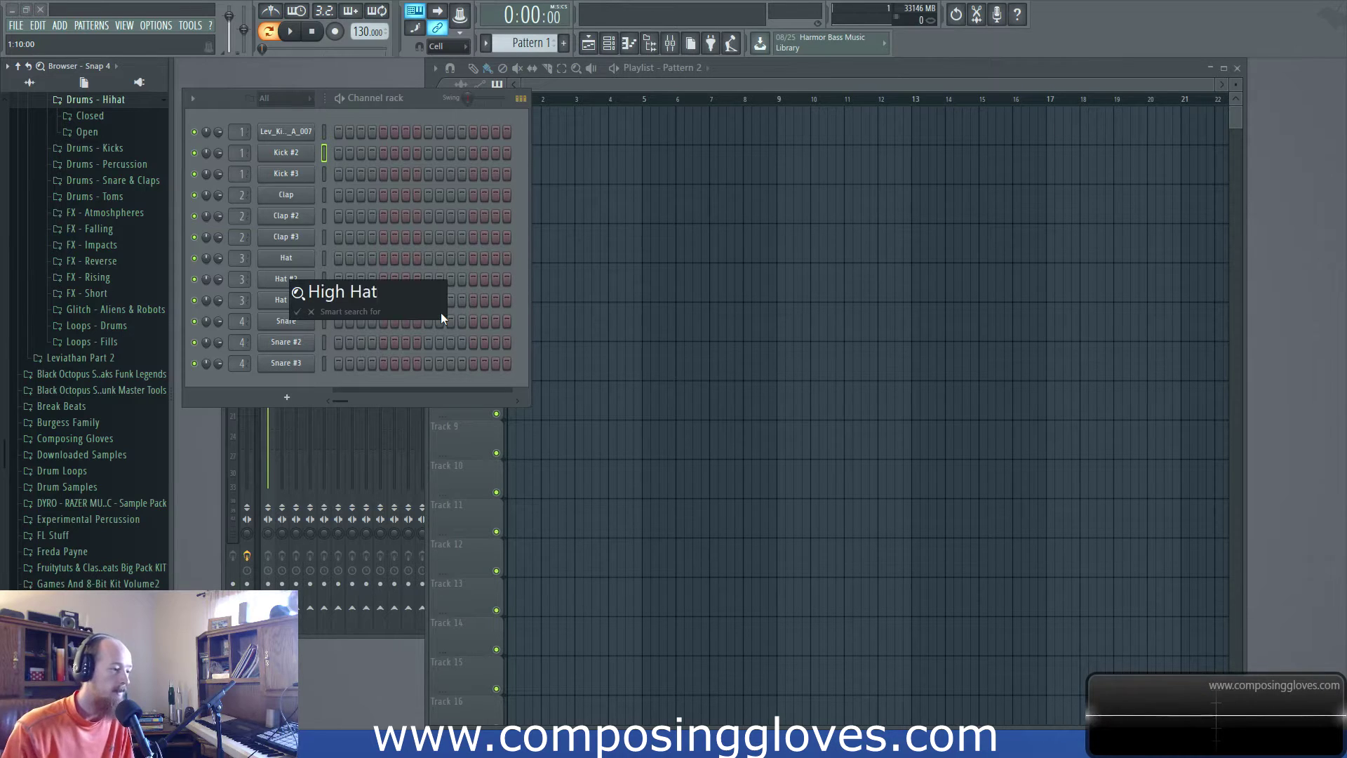
key("Return")
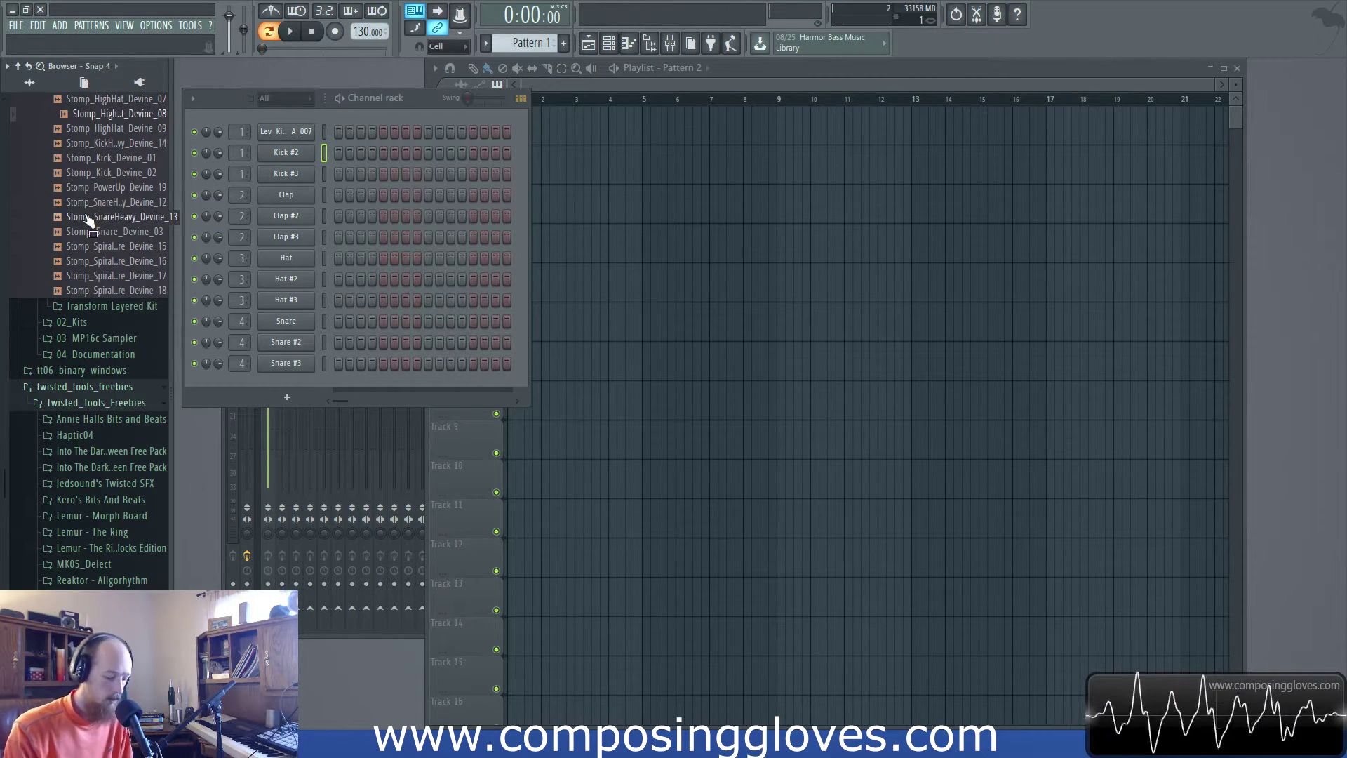
key("ctrl+f")
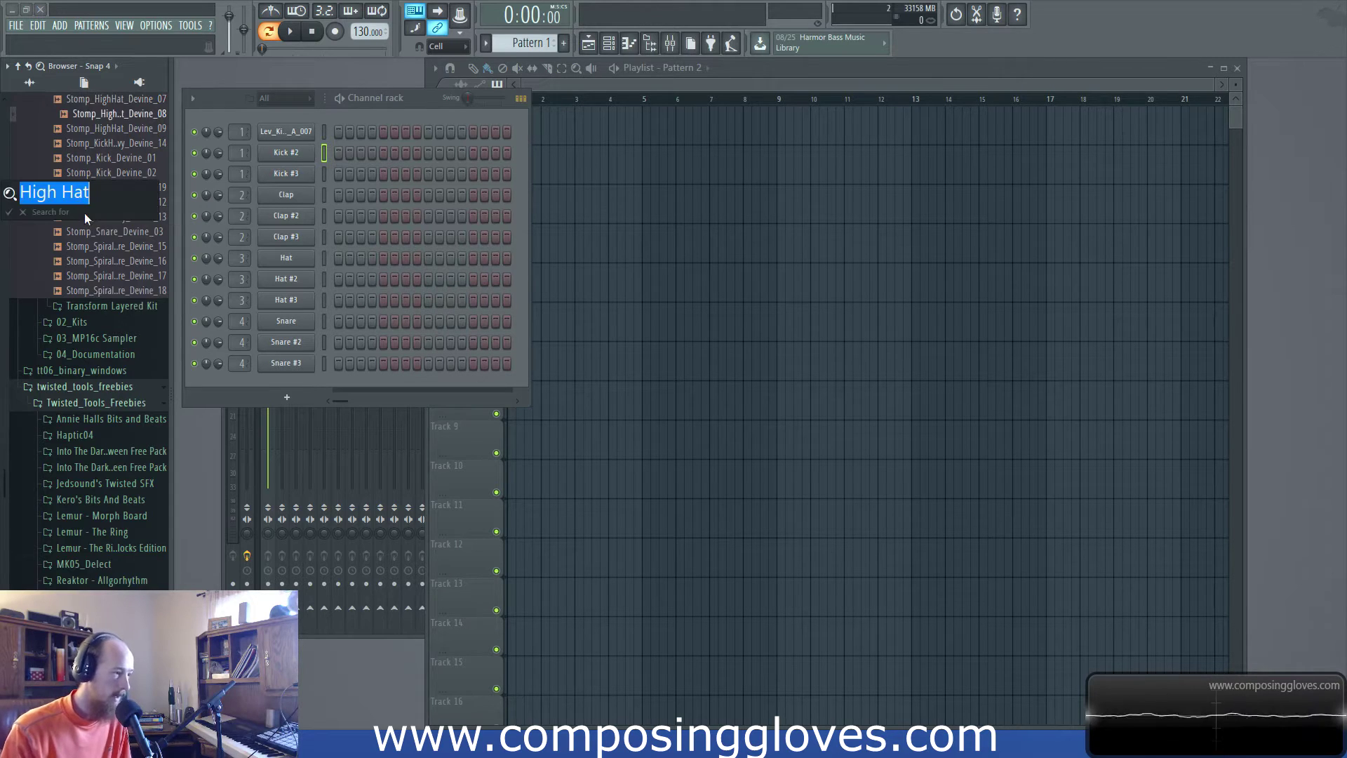
Step: Search the browser for 'Snare' and scroll to the Bombon kit's samples
key("Return")
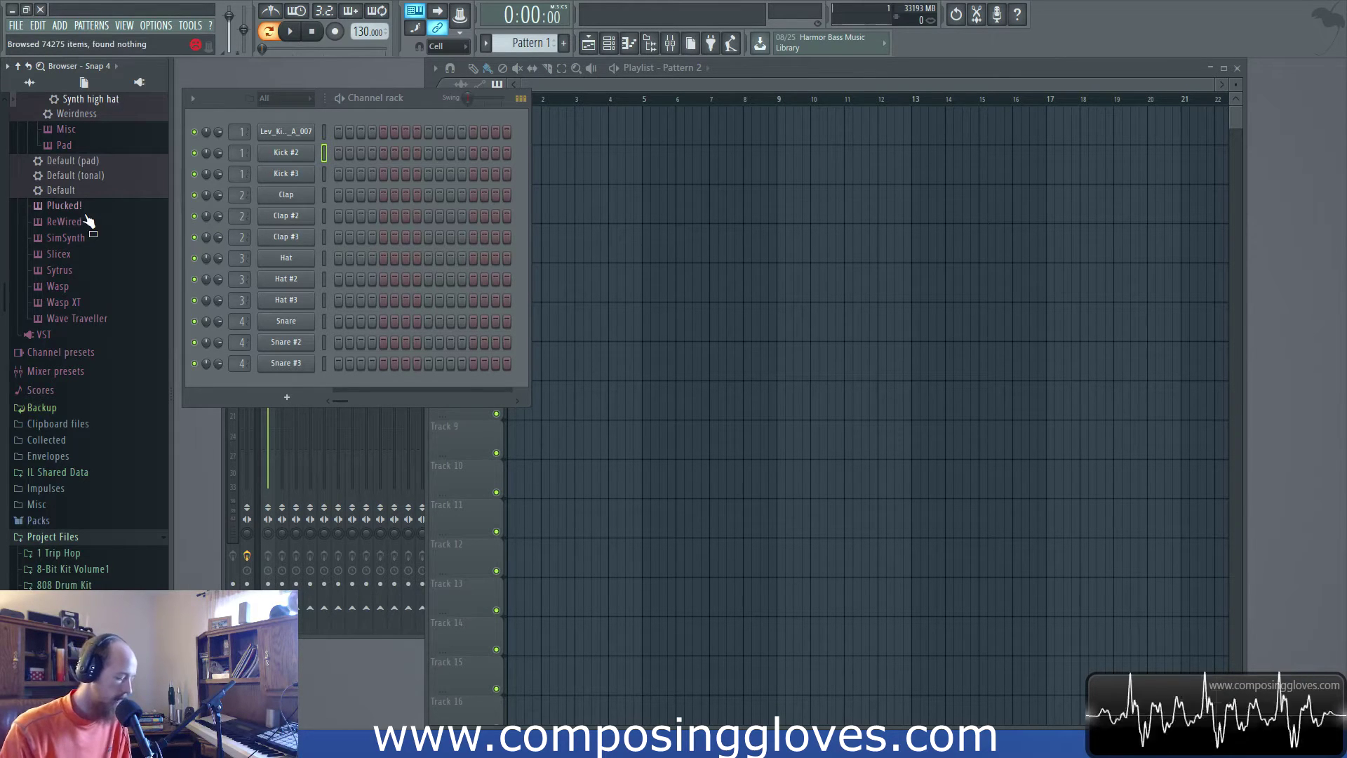
key("ctrl+f")
type("Snare")
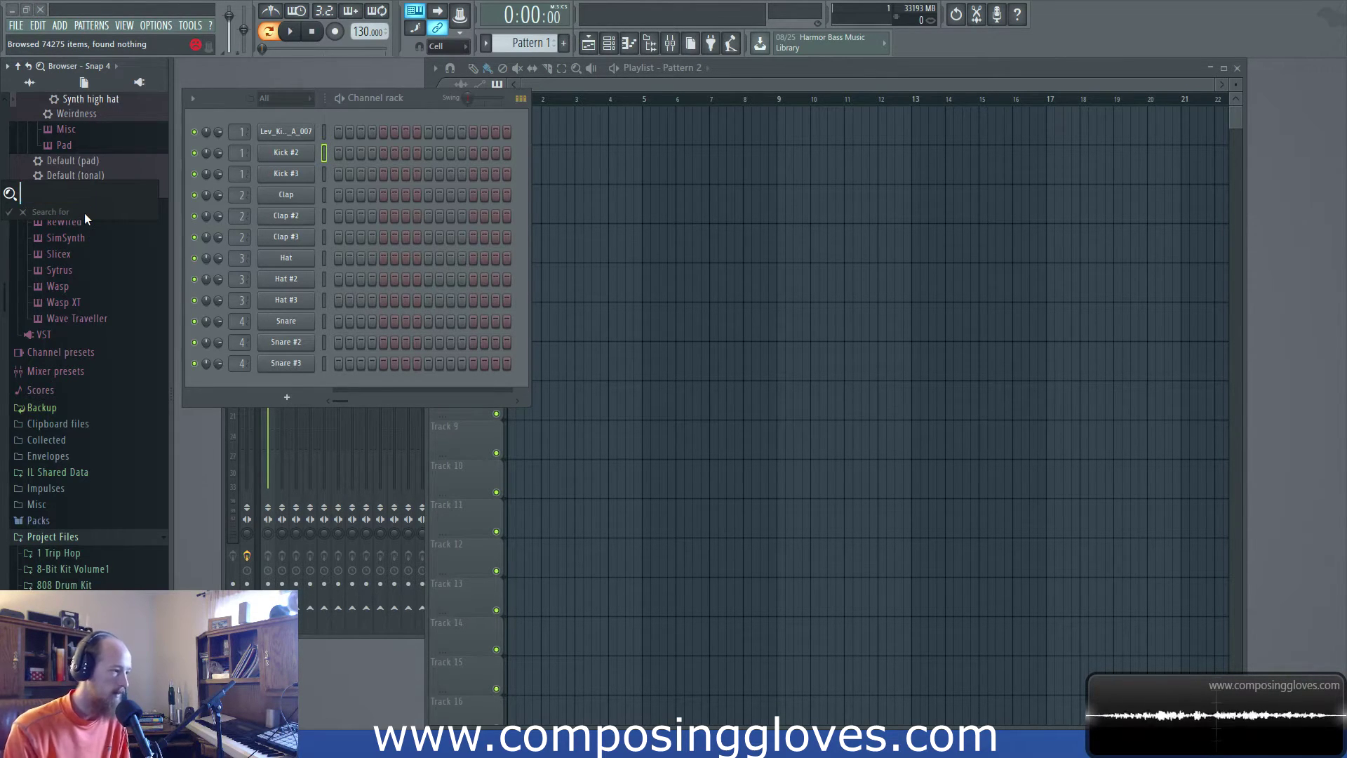
key("Return")
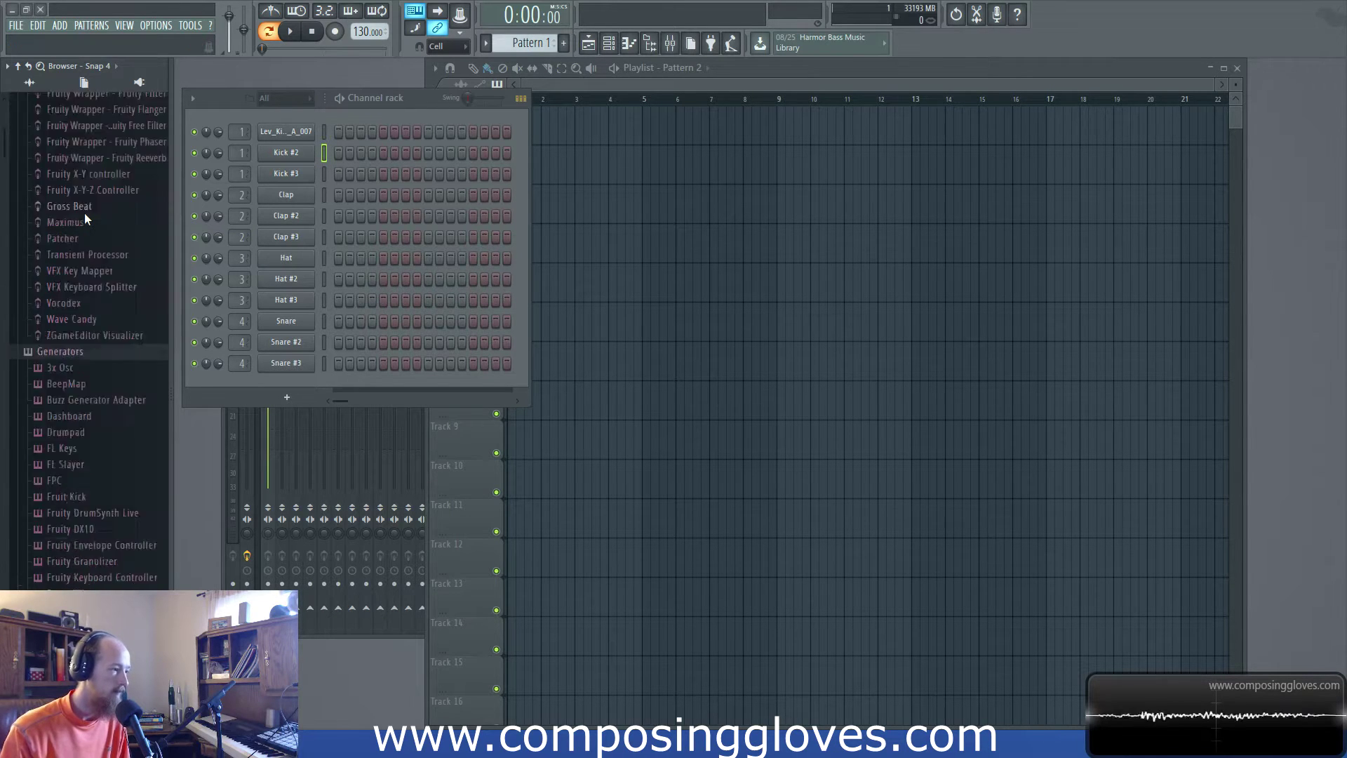
scroll(87, 221, "down", 15)
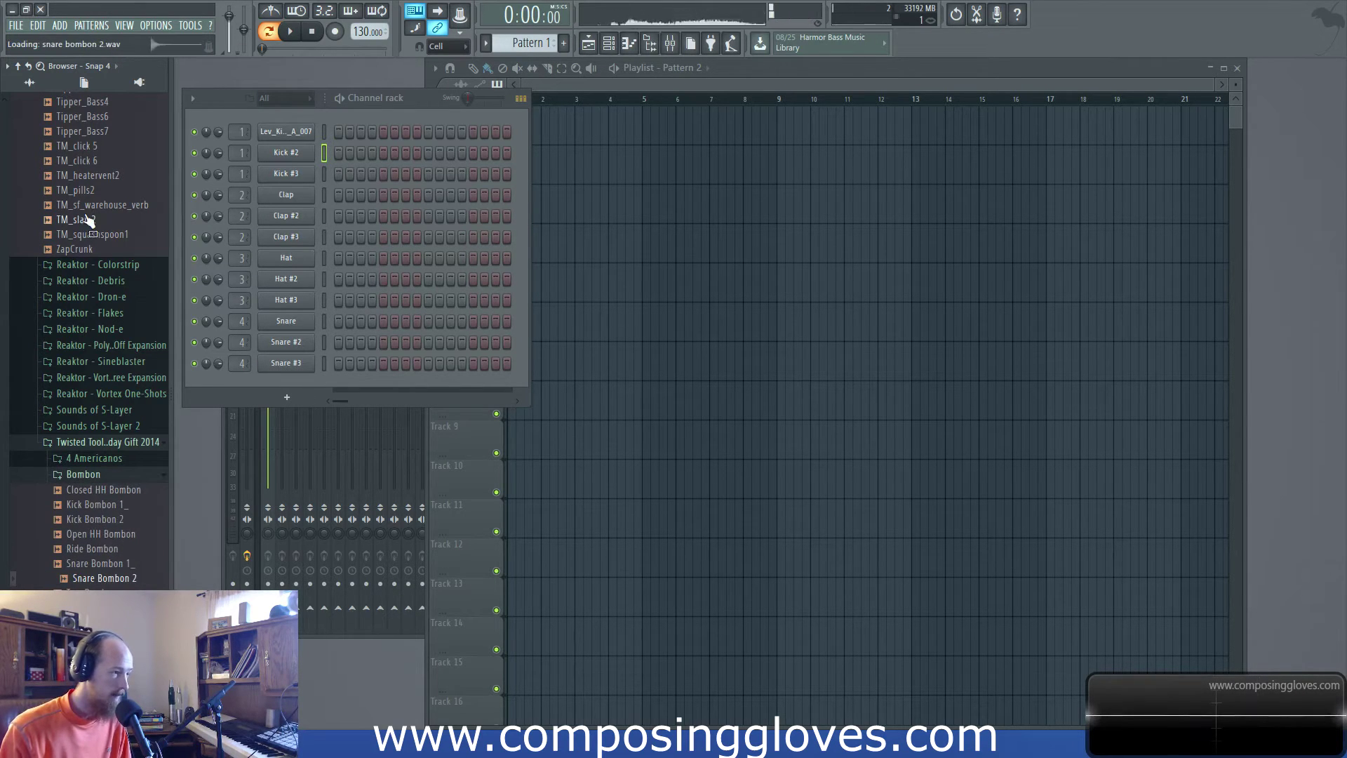
Step: Preview Snare 4 Americanos 1 and 2 against Snare Bombon 1 and 2
key("Up")
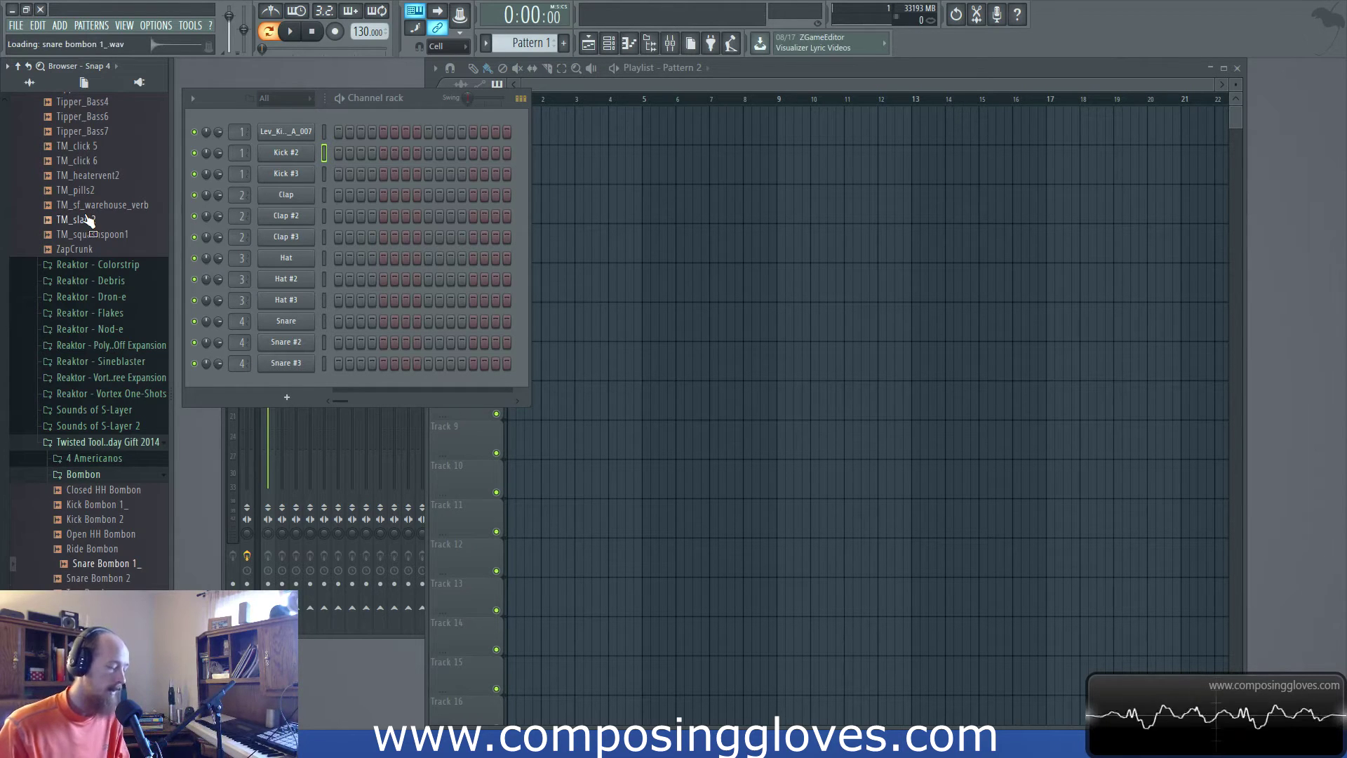
key("ctrl+Up")
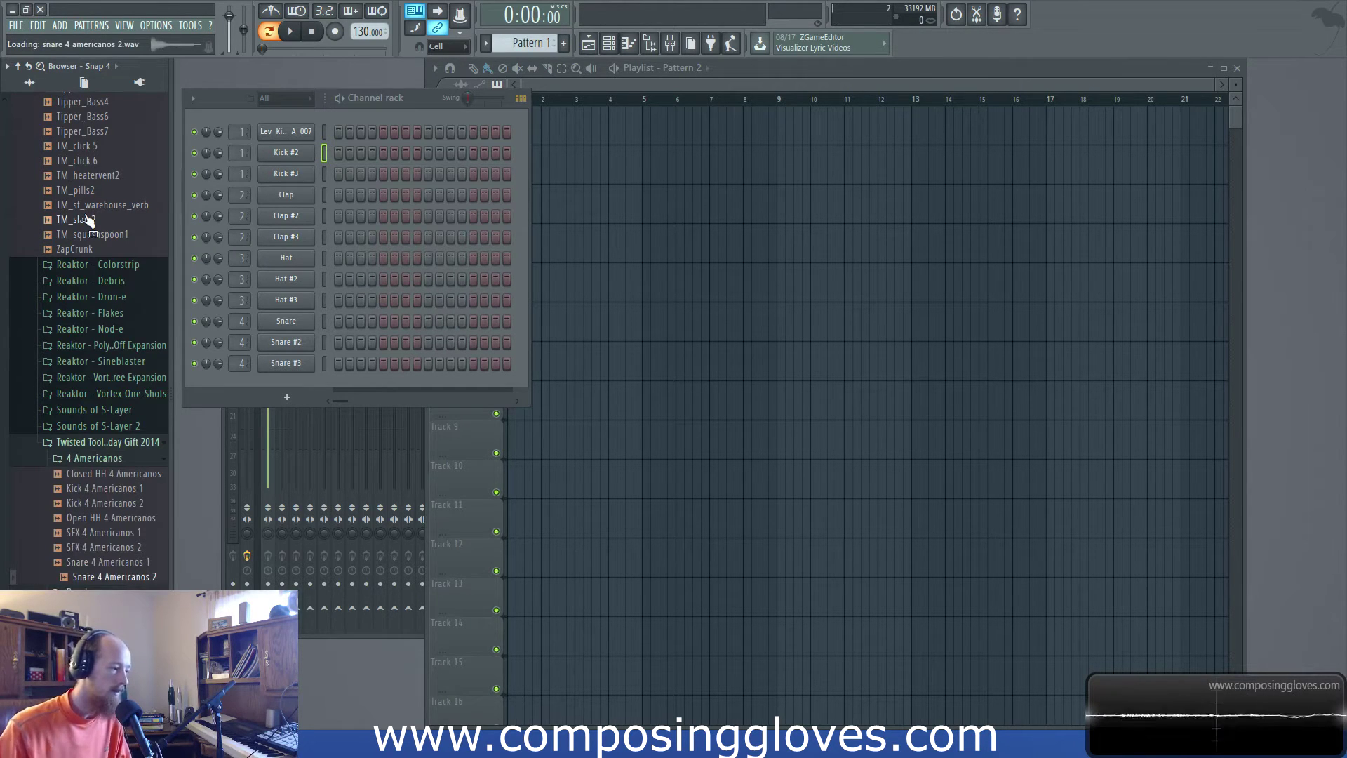
key("Up")
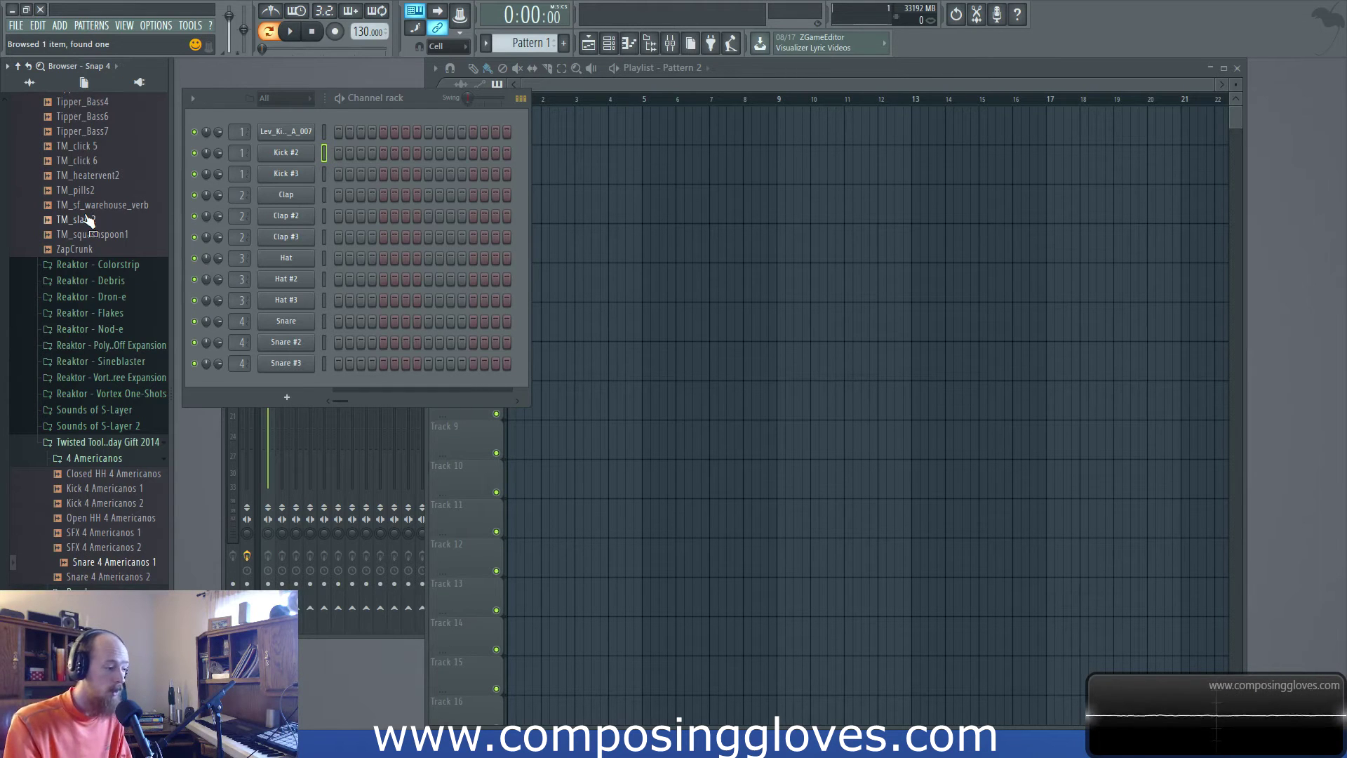
key("Down")
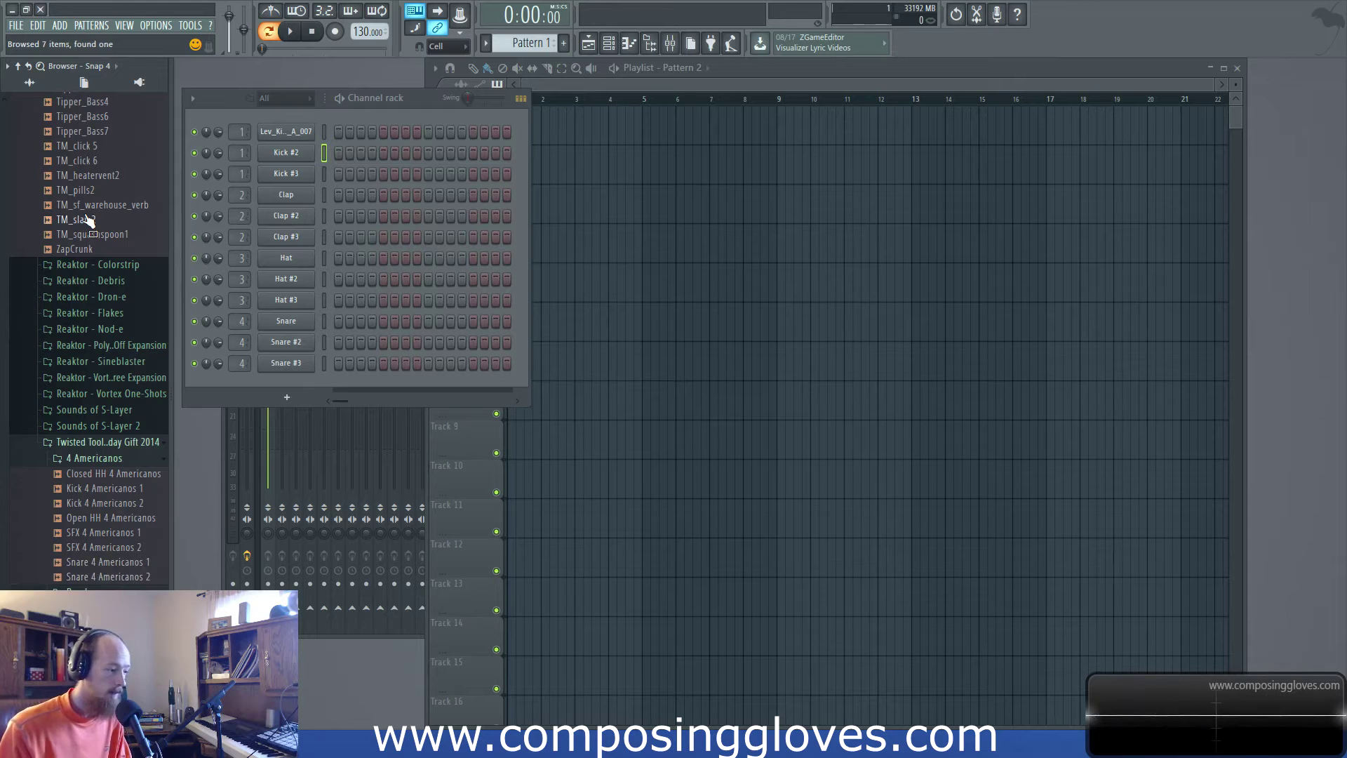
key("Down")
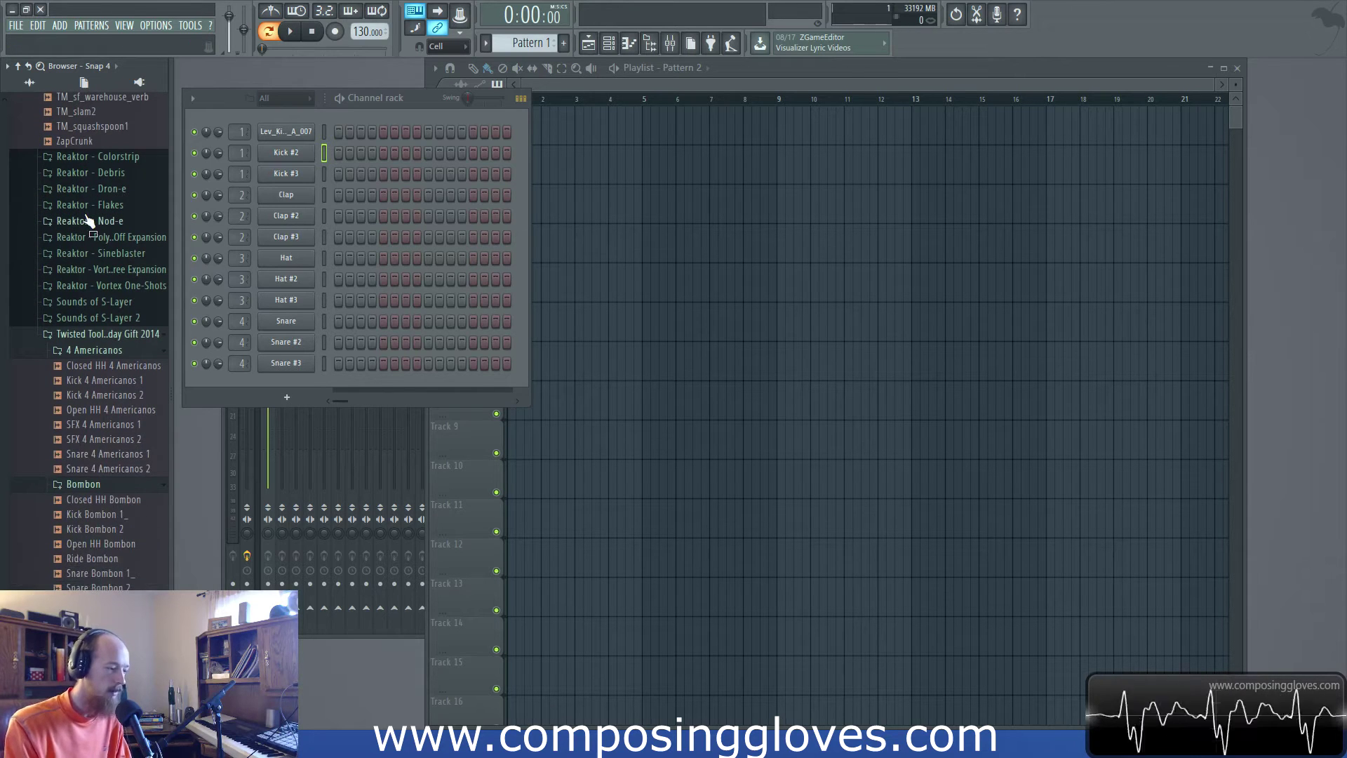
key("Down")
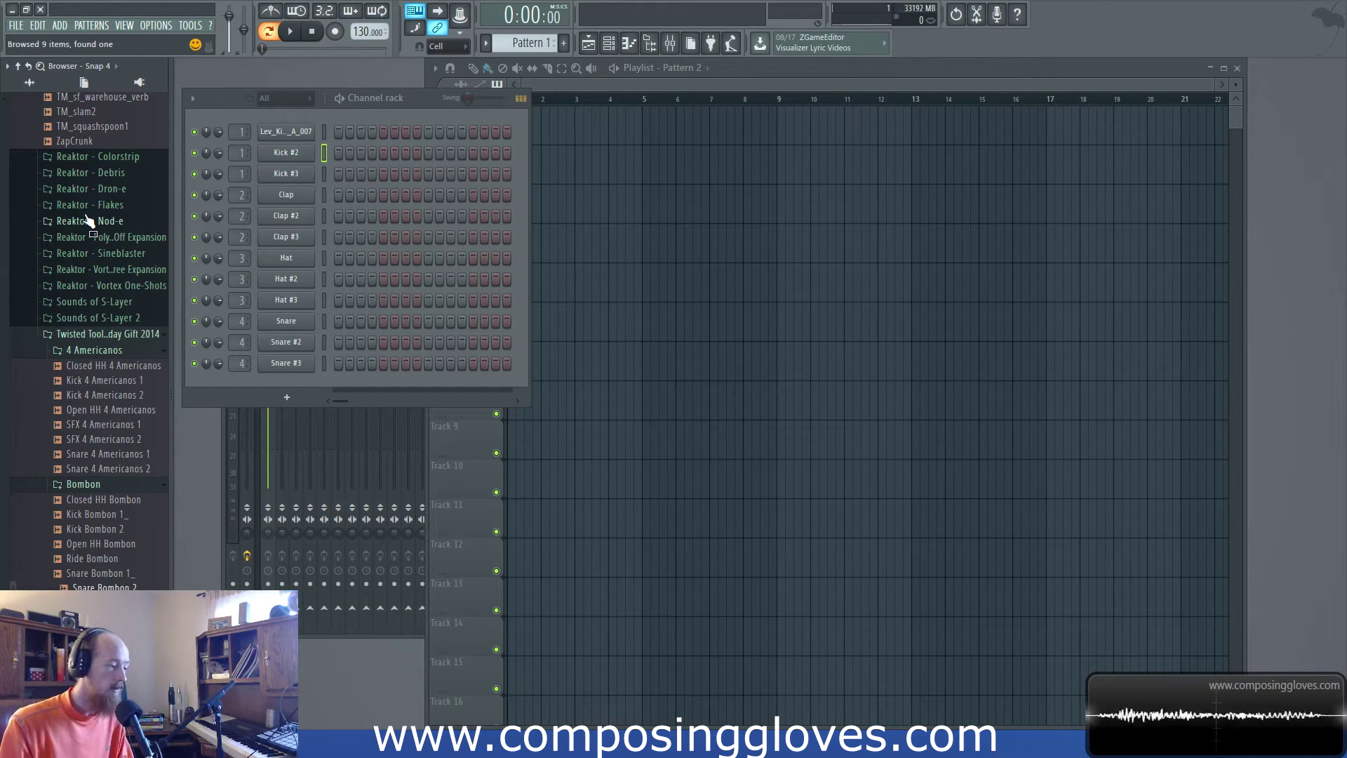
key("Up")
key("Up")
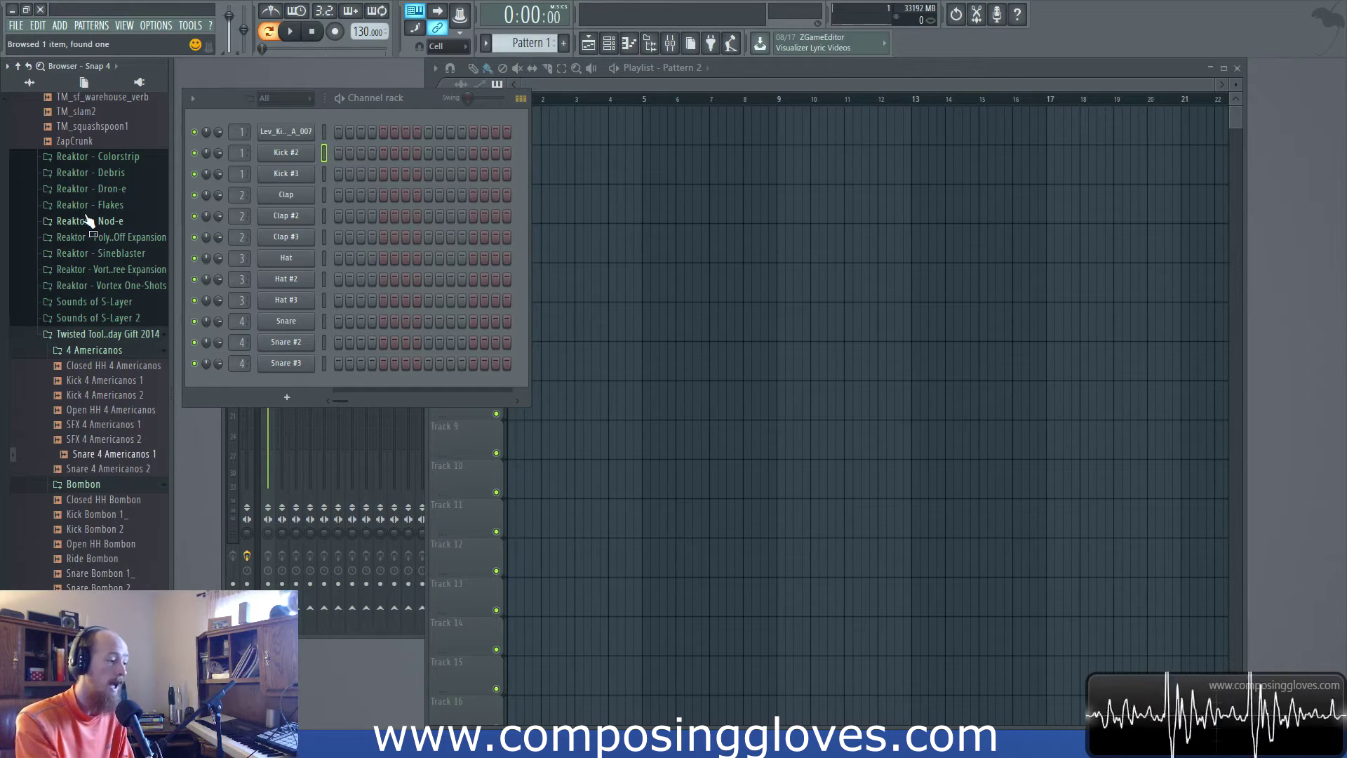
key("Down")
key("Down")
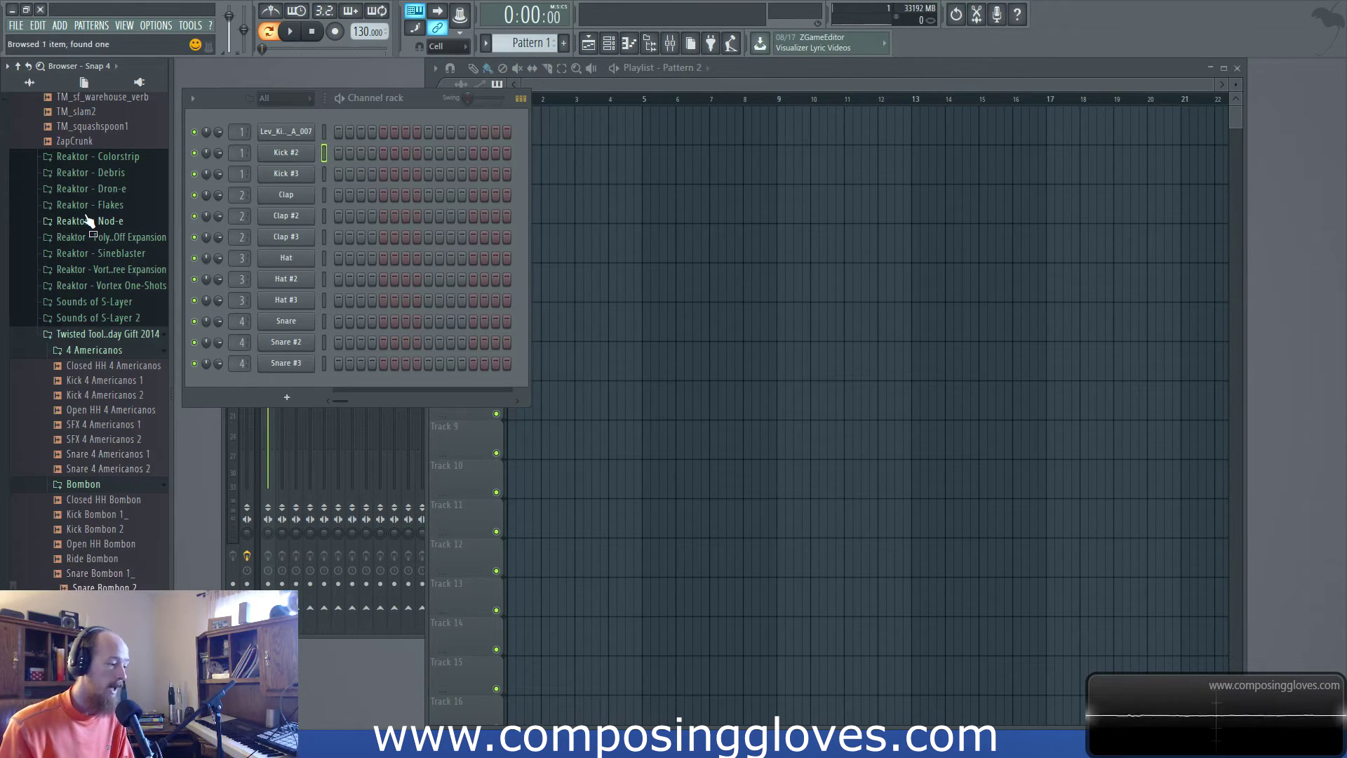
scroll(85, 212, "down", 3)
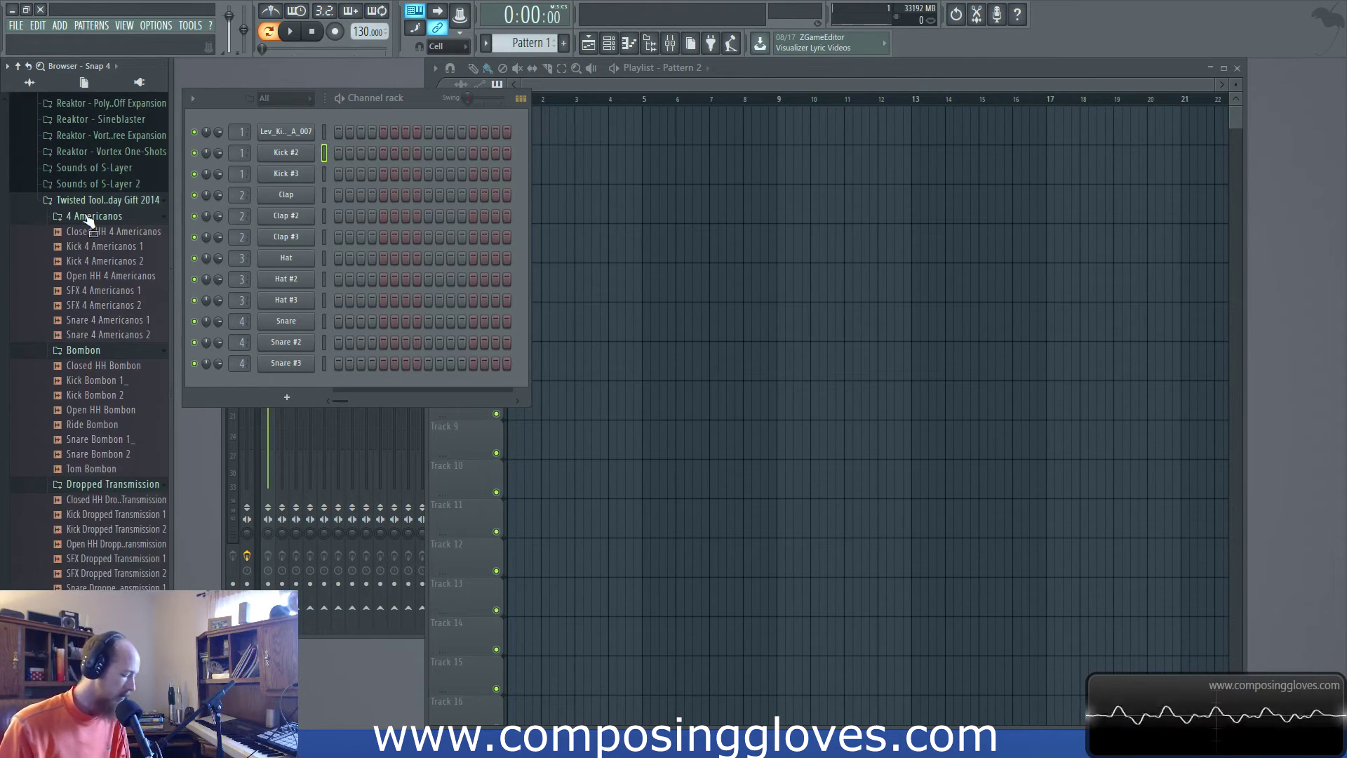
key("ctrl+f")
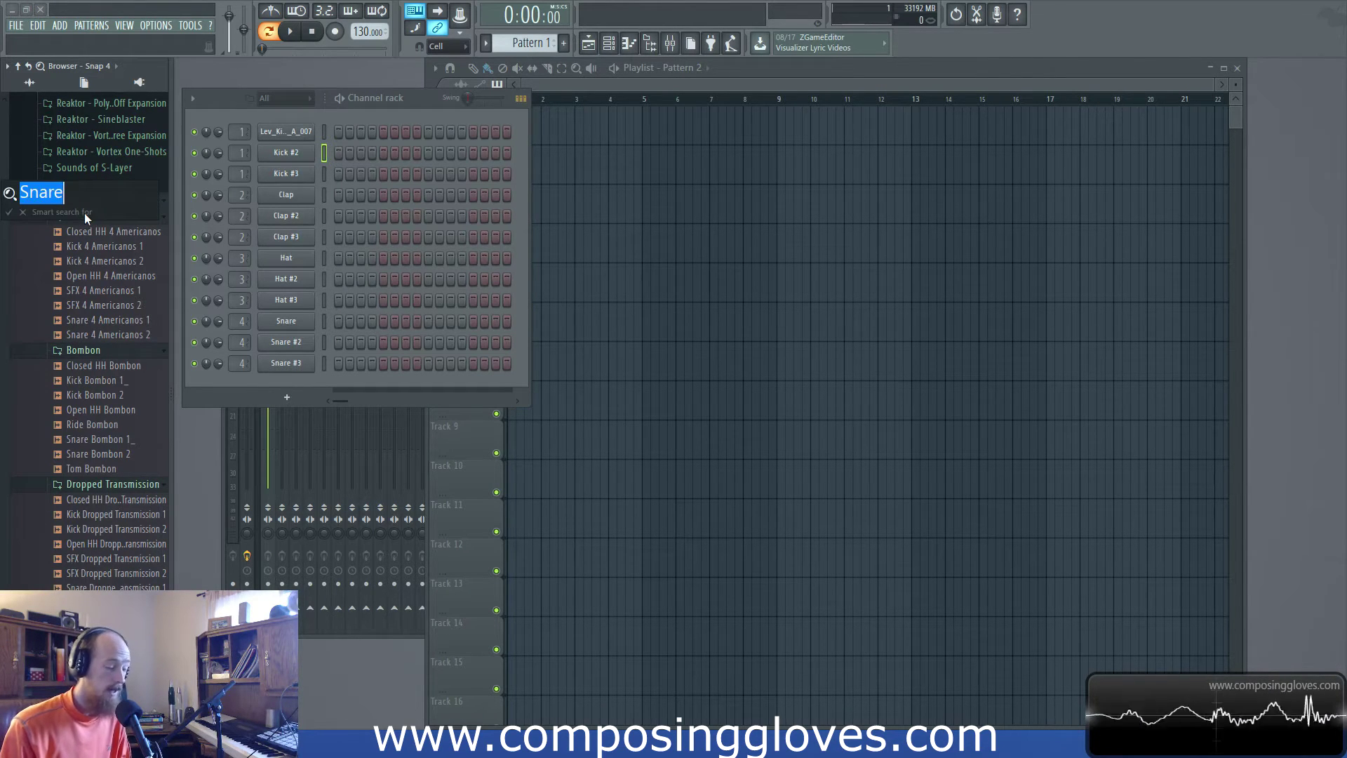
Step: Preview the Snare Freestyle Squash samples in the browser's kit list
key("Escape")
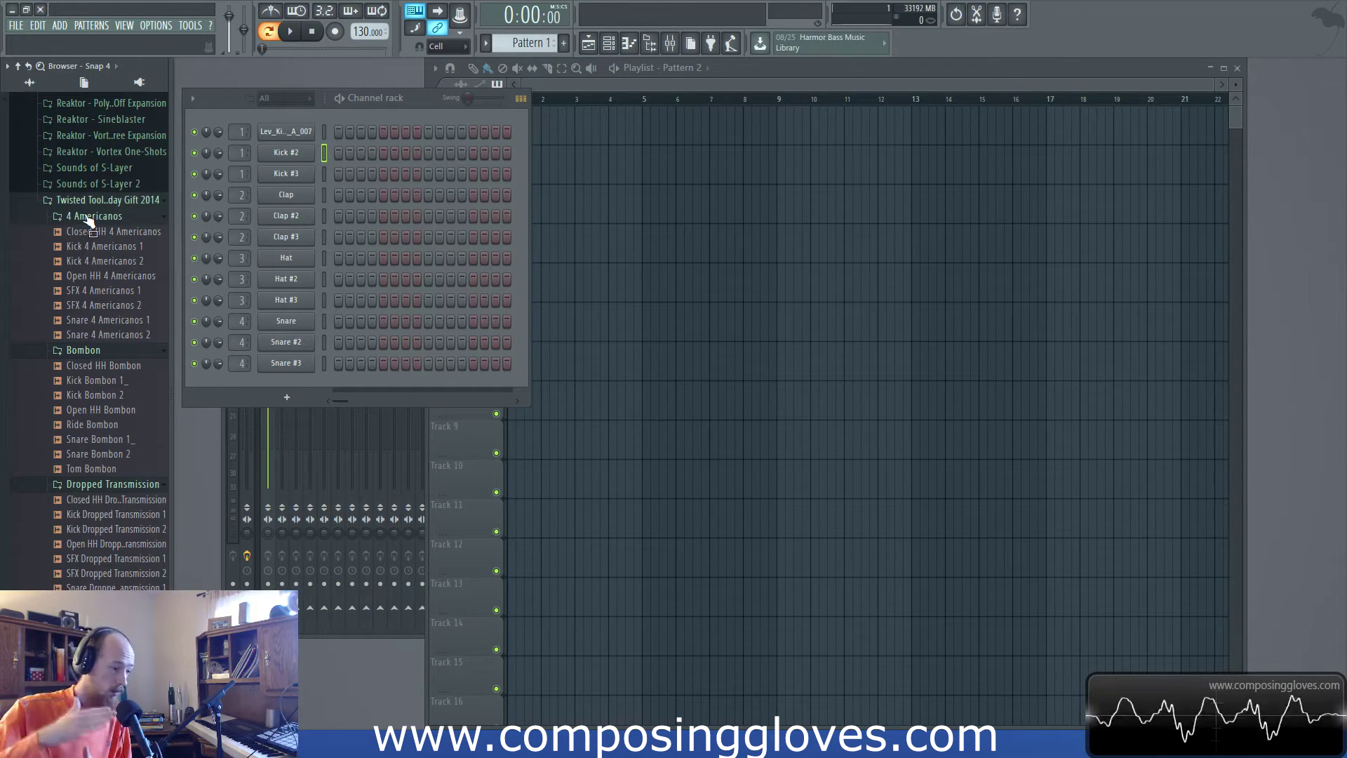
scroll(87, 220, "down", 3)
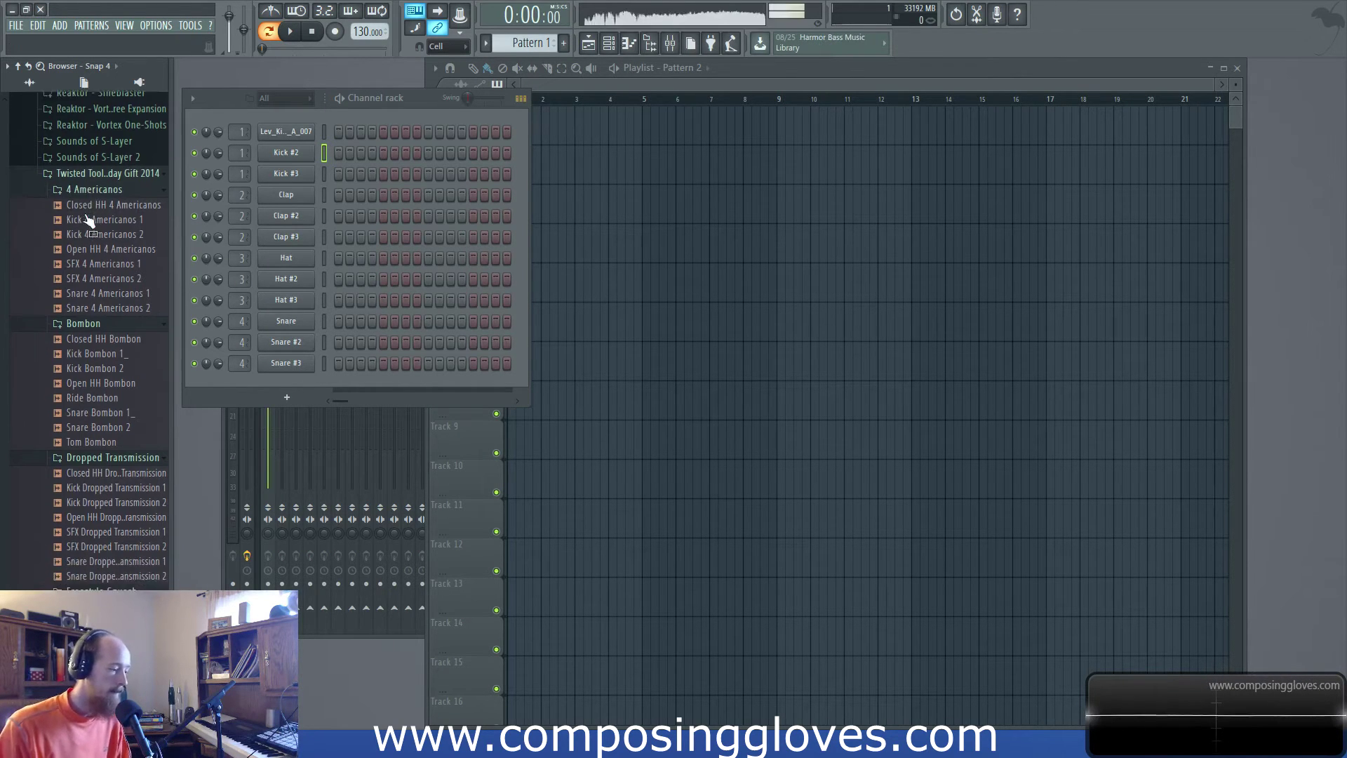
left_click(84, 212)
scroll(84, 212, "down", 1)
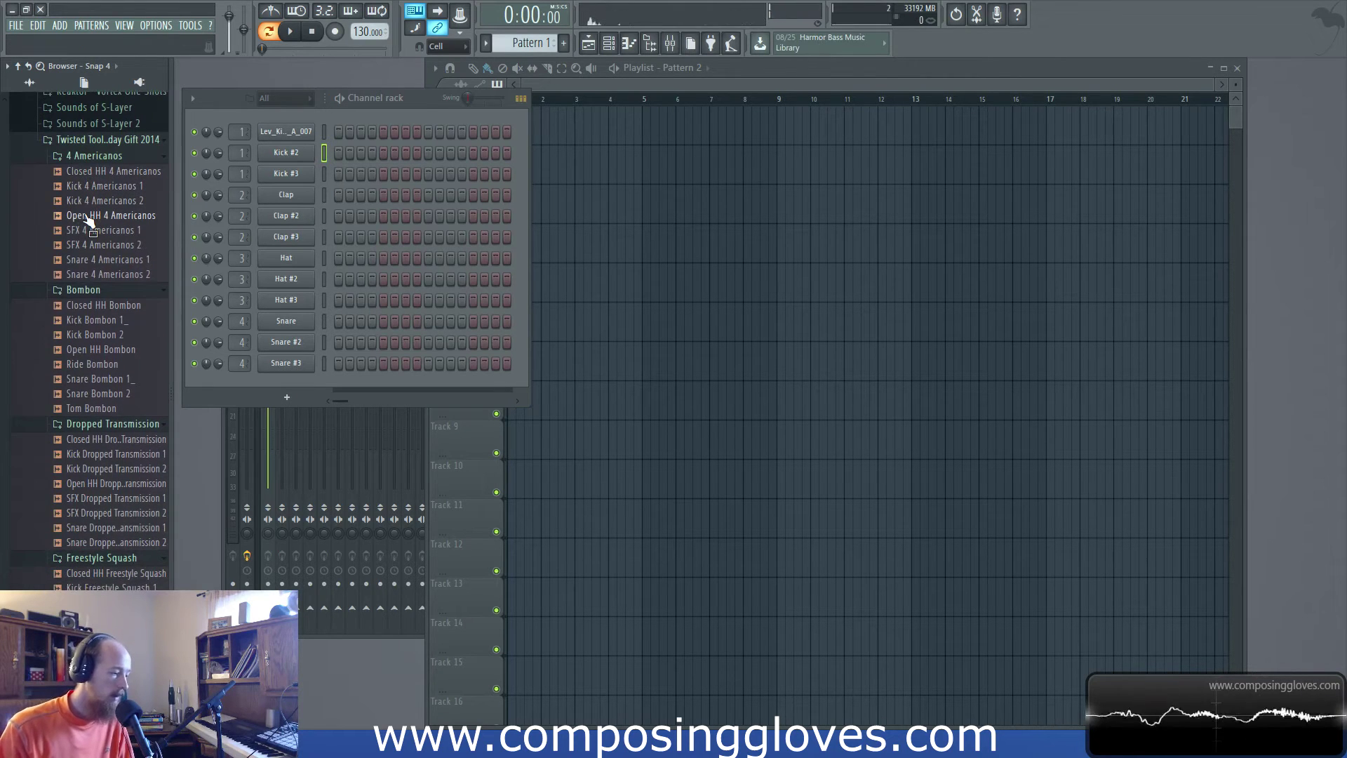
left_click(87, 216)
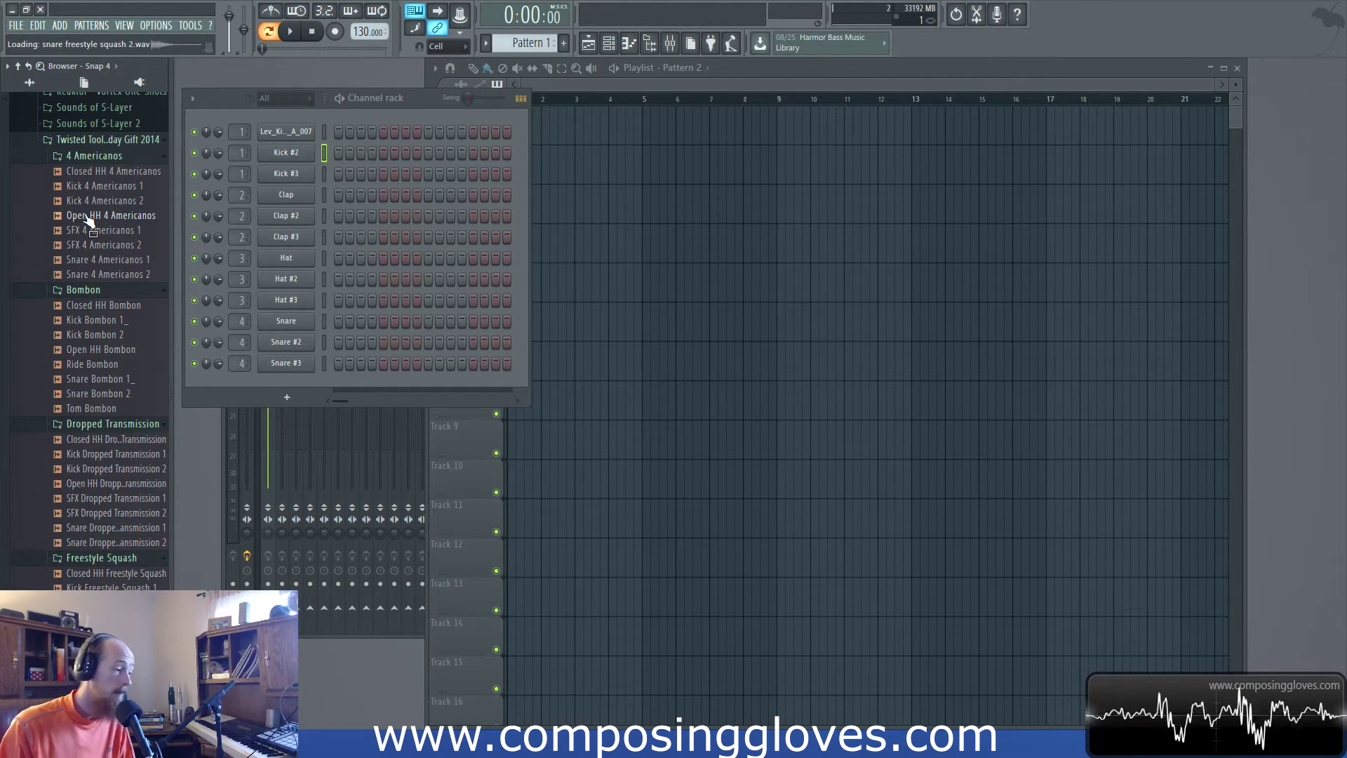
left_click(87, 218)
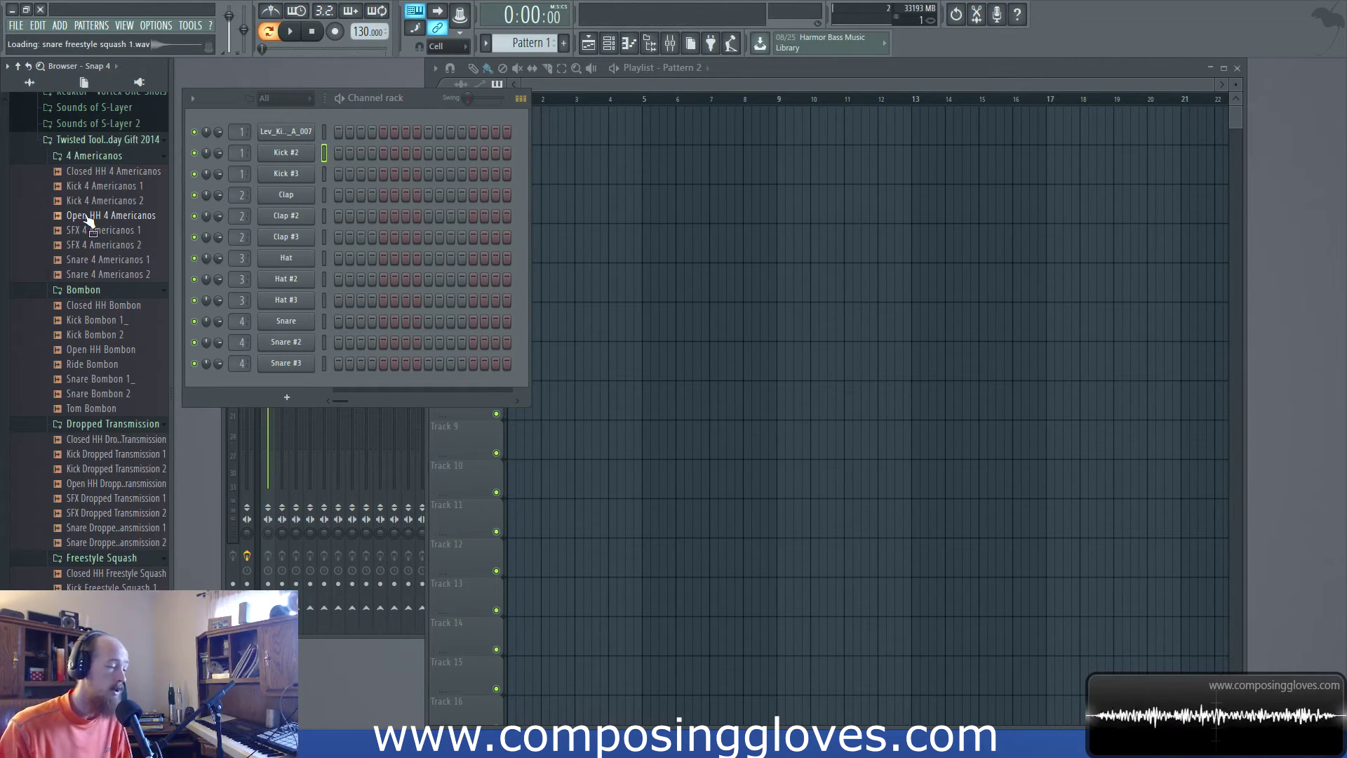
Step: Load Snare Freestyle Squash 2 onto the Kick #2 channel after briefly trying Snare Igloo Cuddle 2
left_click_drag(87, 219, 286, 152)
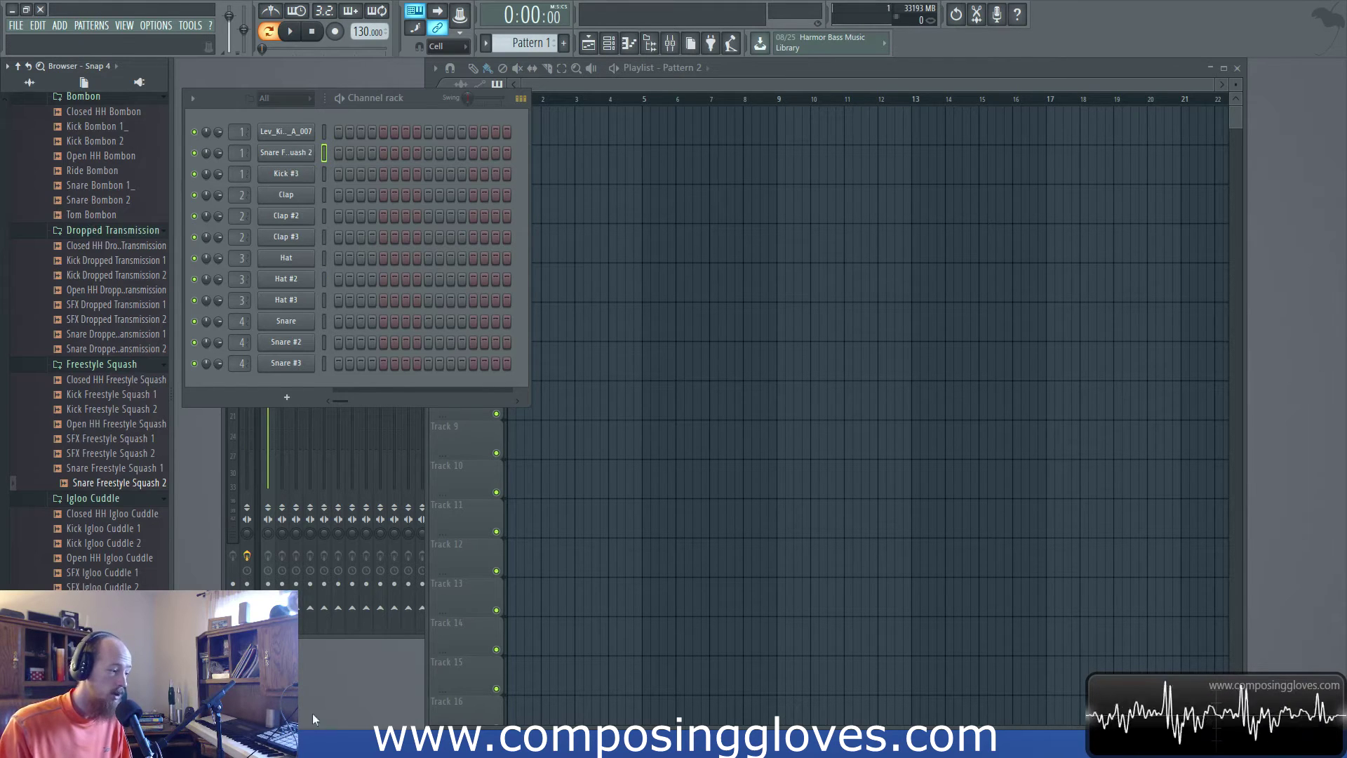
left_click_drag(106, 602, 309, 152)
left_click_drag(160, 469, 162, 461)
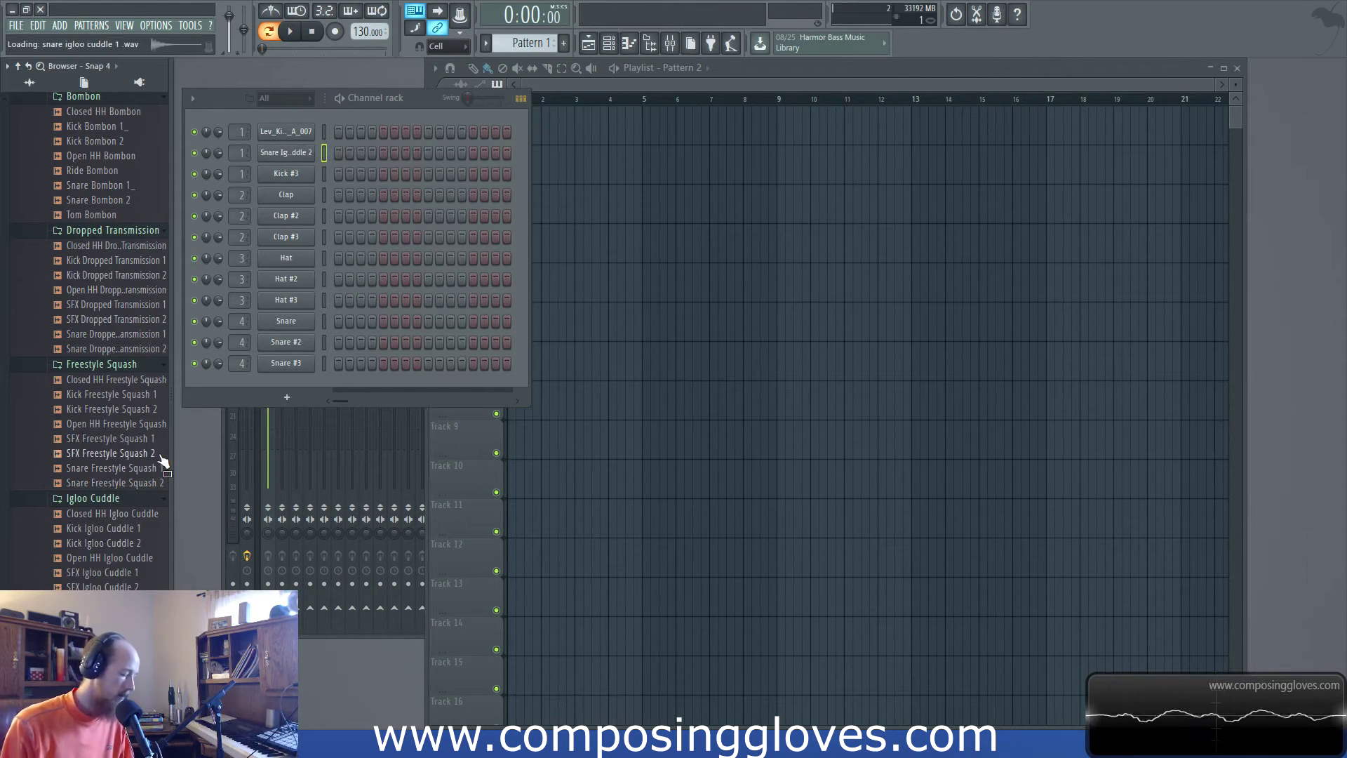
left_click(162, 465)
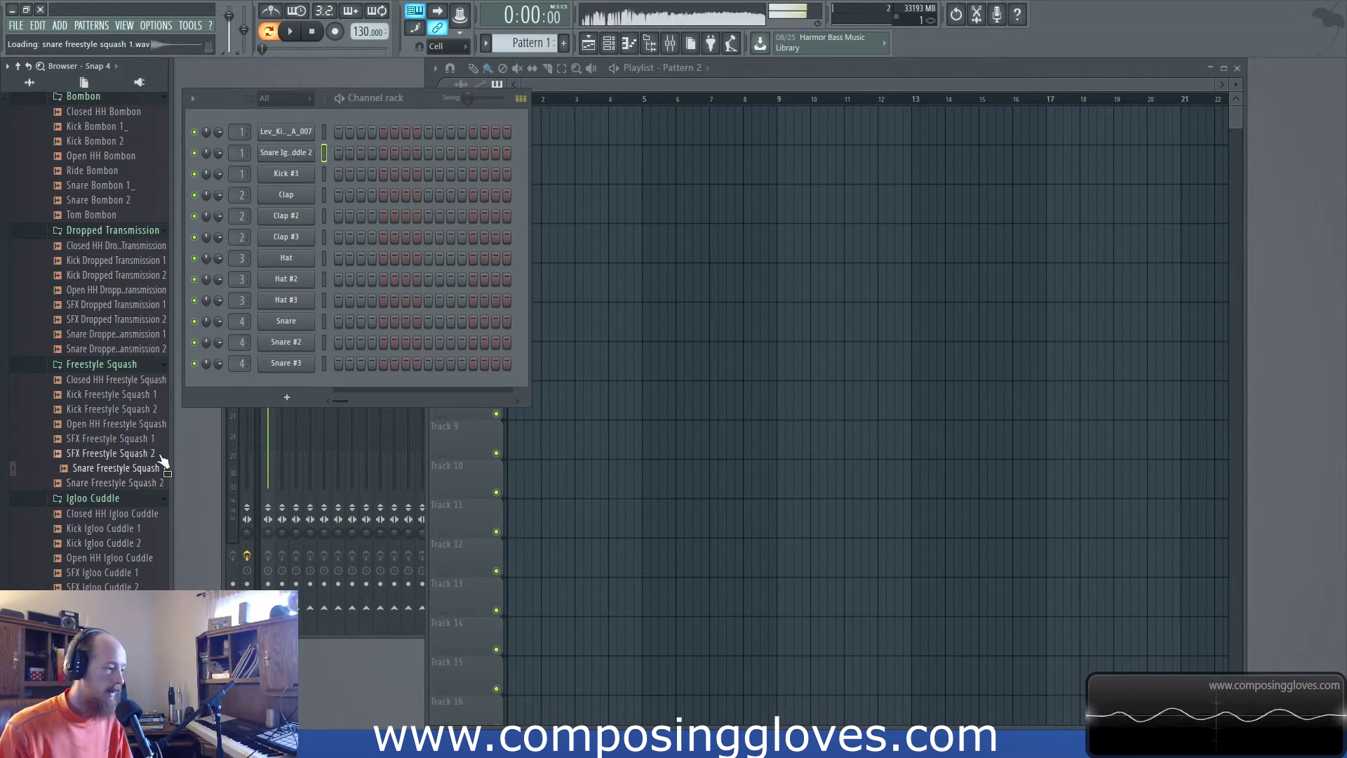
key("Down")
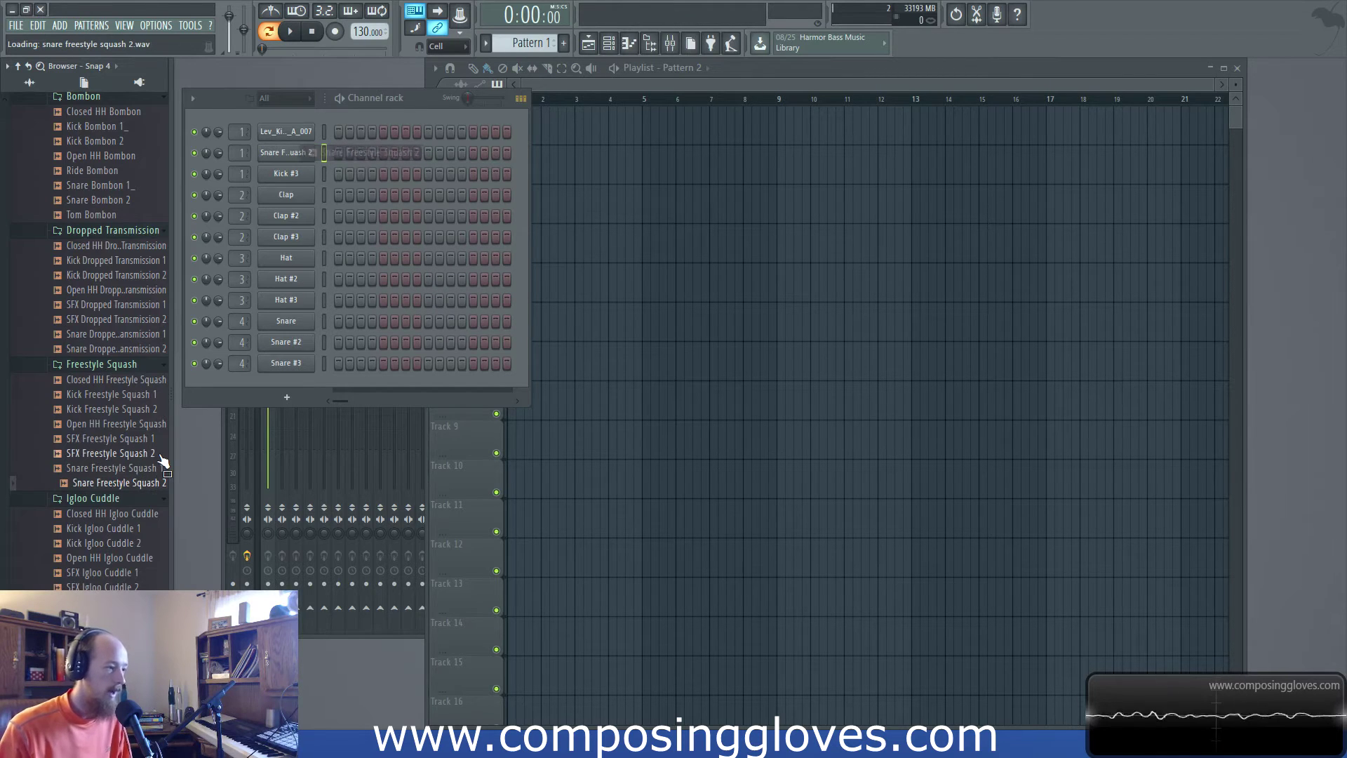
key("F6")
key("Down")
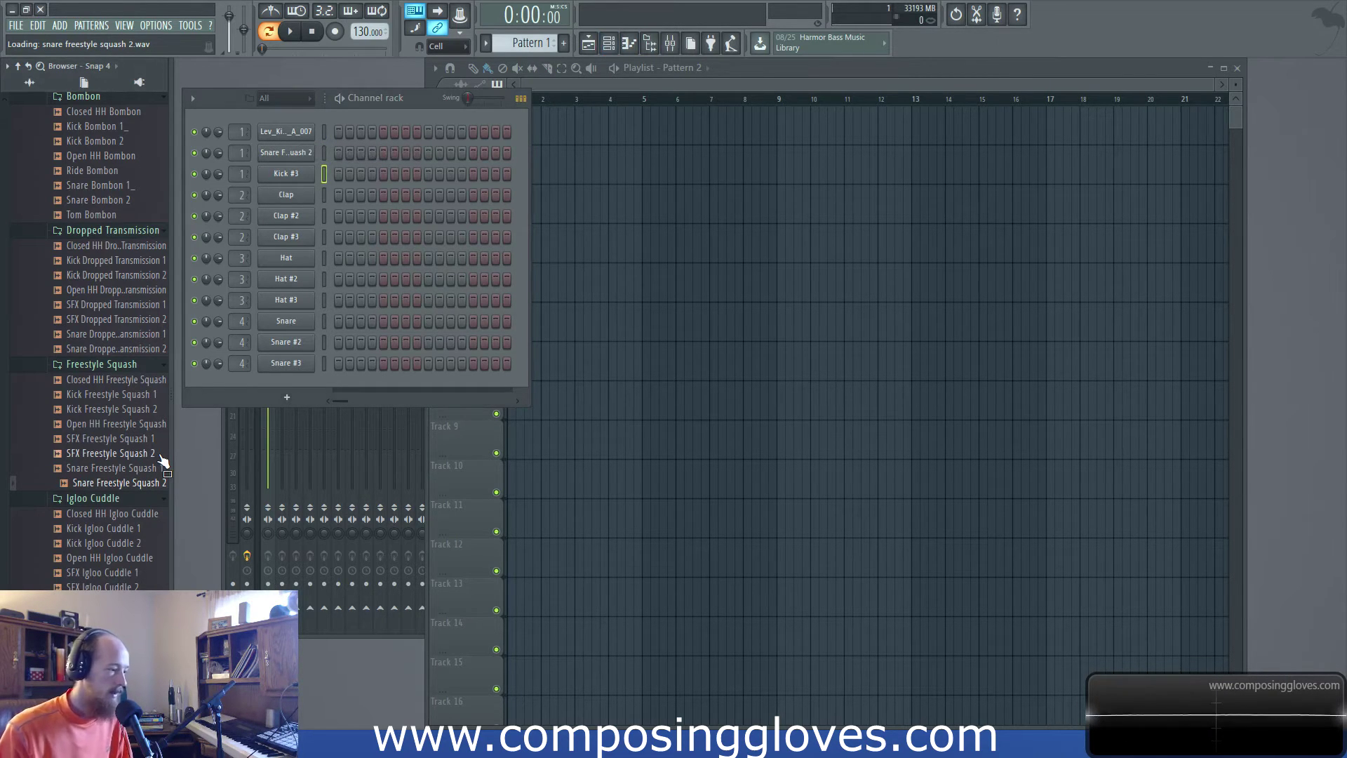
Step: Scroll the browser and switch between saved browser snapshots, returning to the original one
scroll(160, 460, "up", 15)
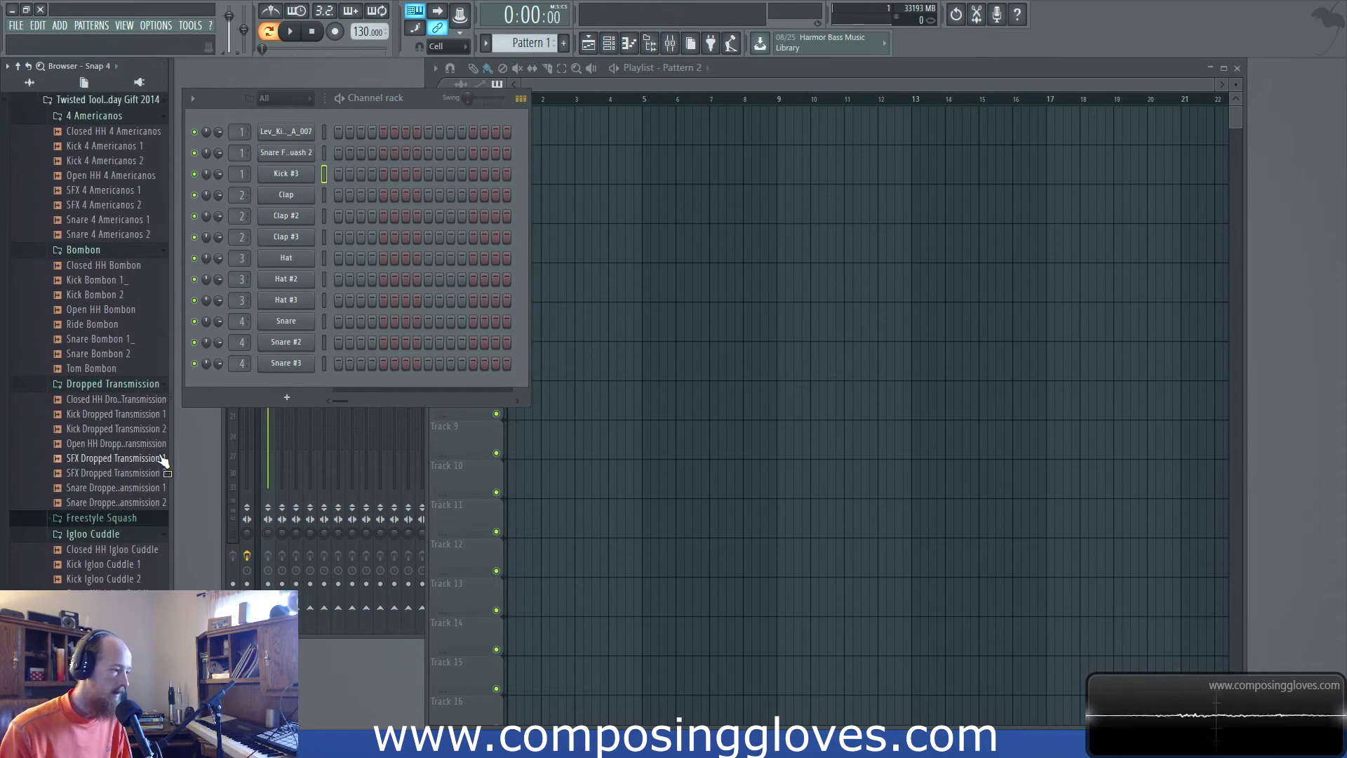
scroll(159, 455, "down", 10)
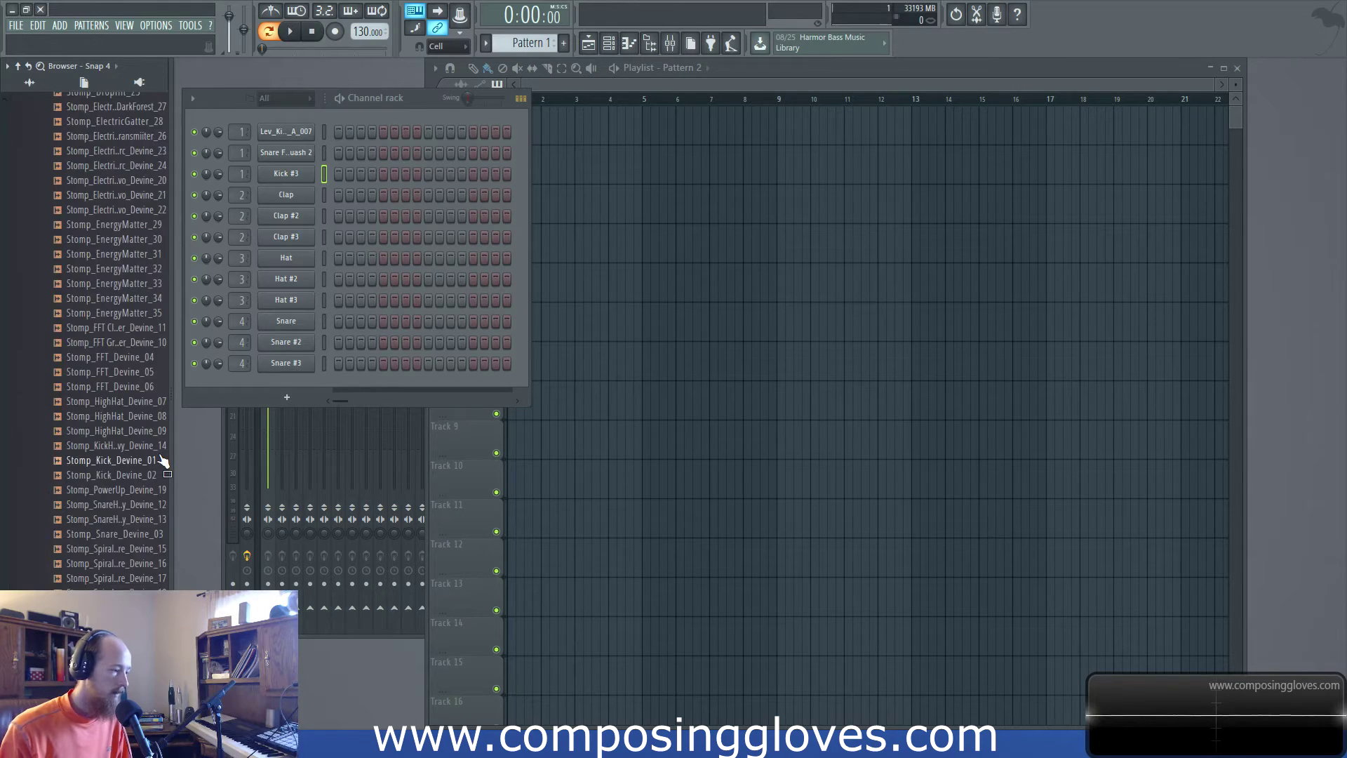
scroll(160, 459, "up", 15)
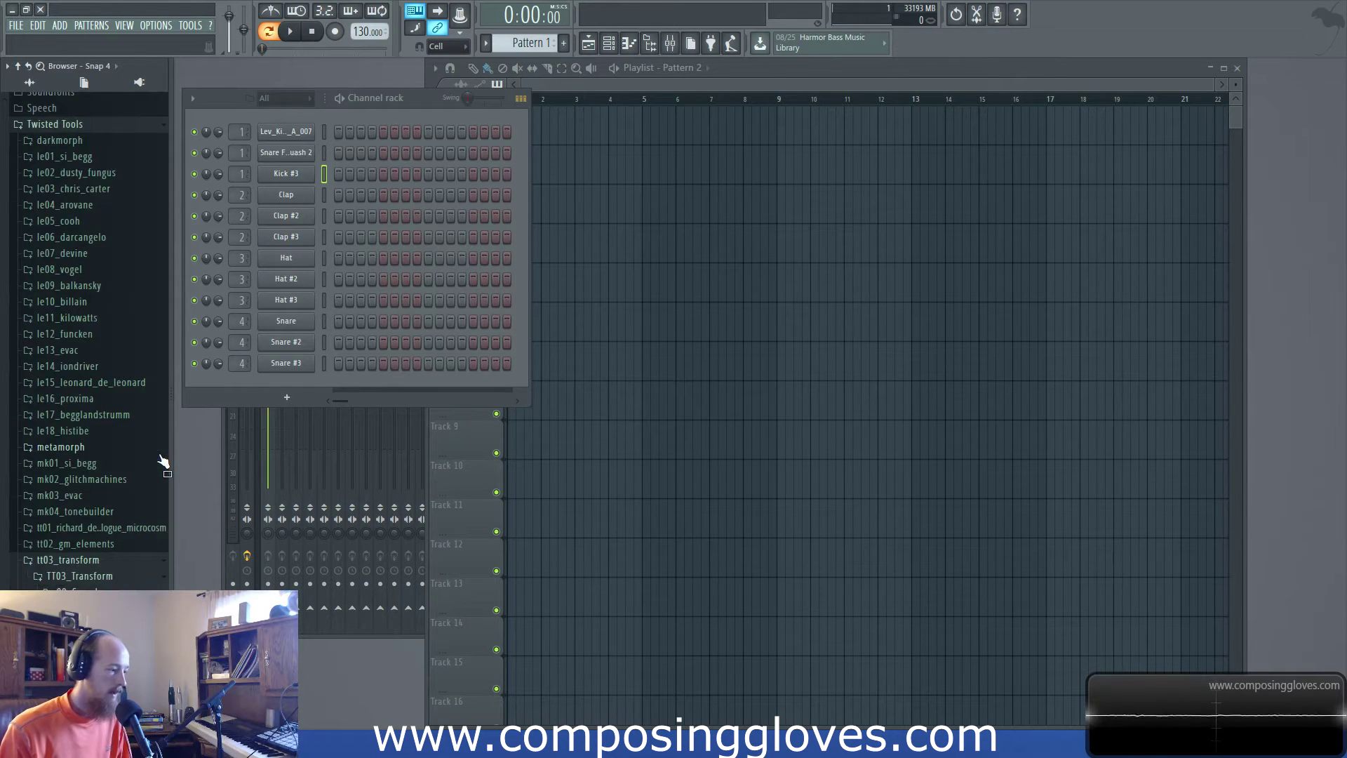
scroll(161, 461, "up", 5)
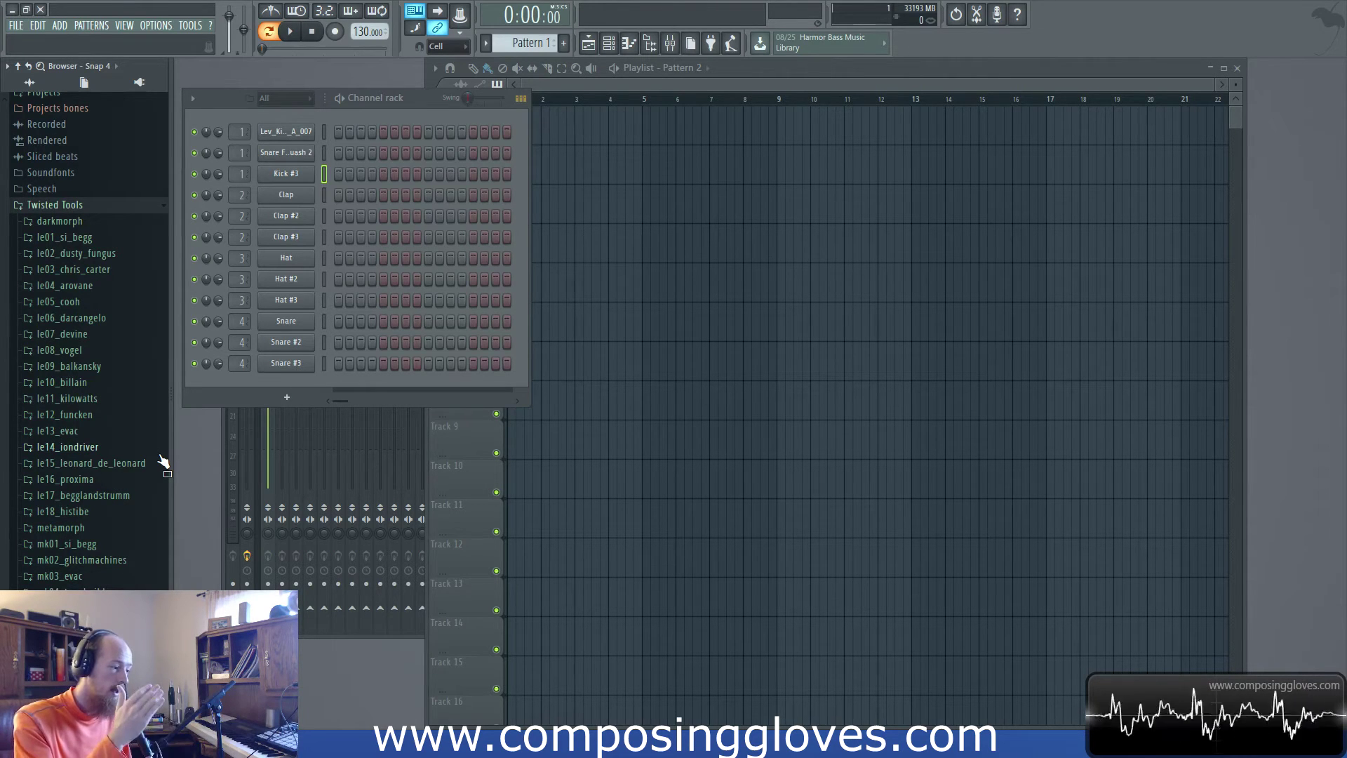
scroll(163, 460, "up", 1)
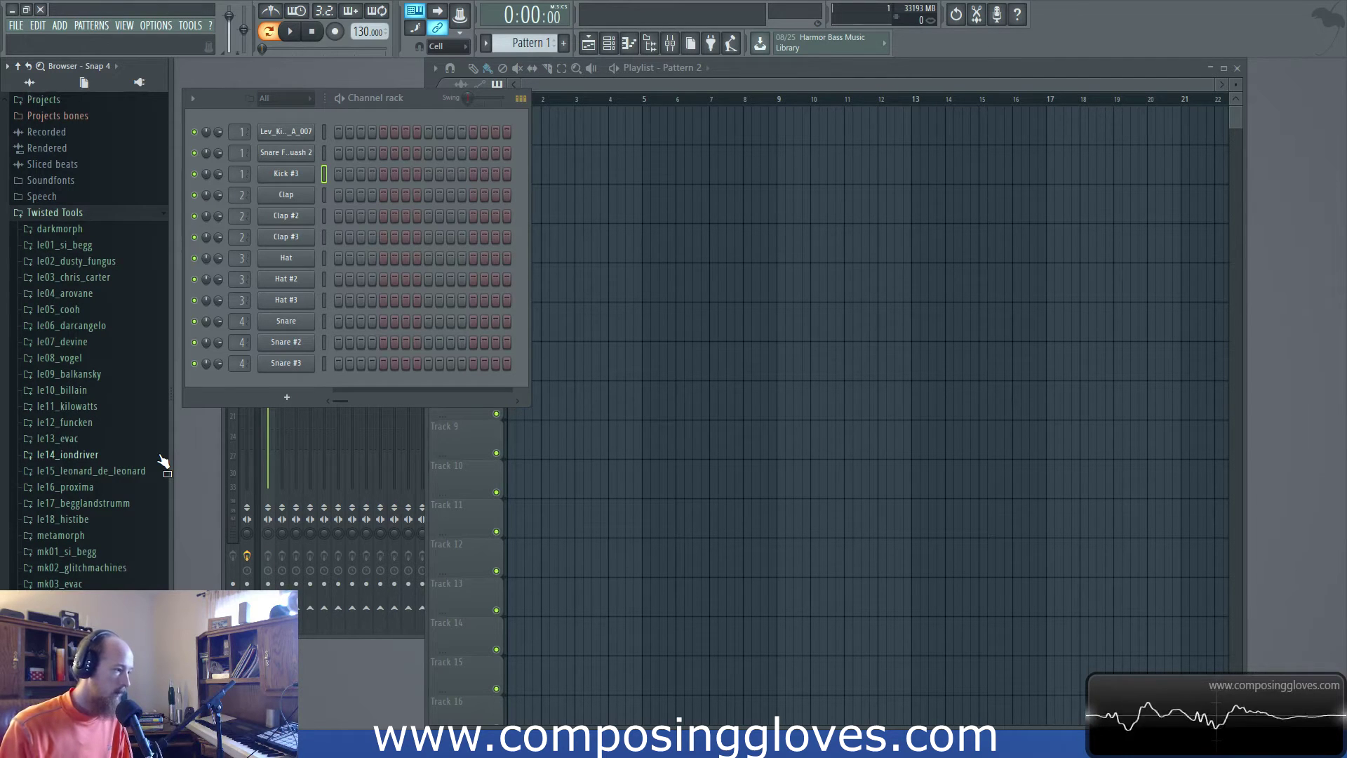
key("alt+7")
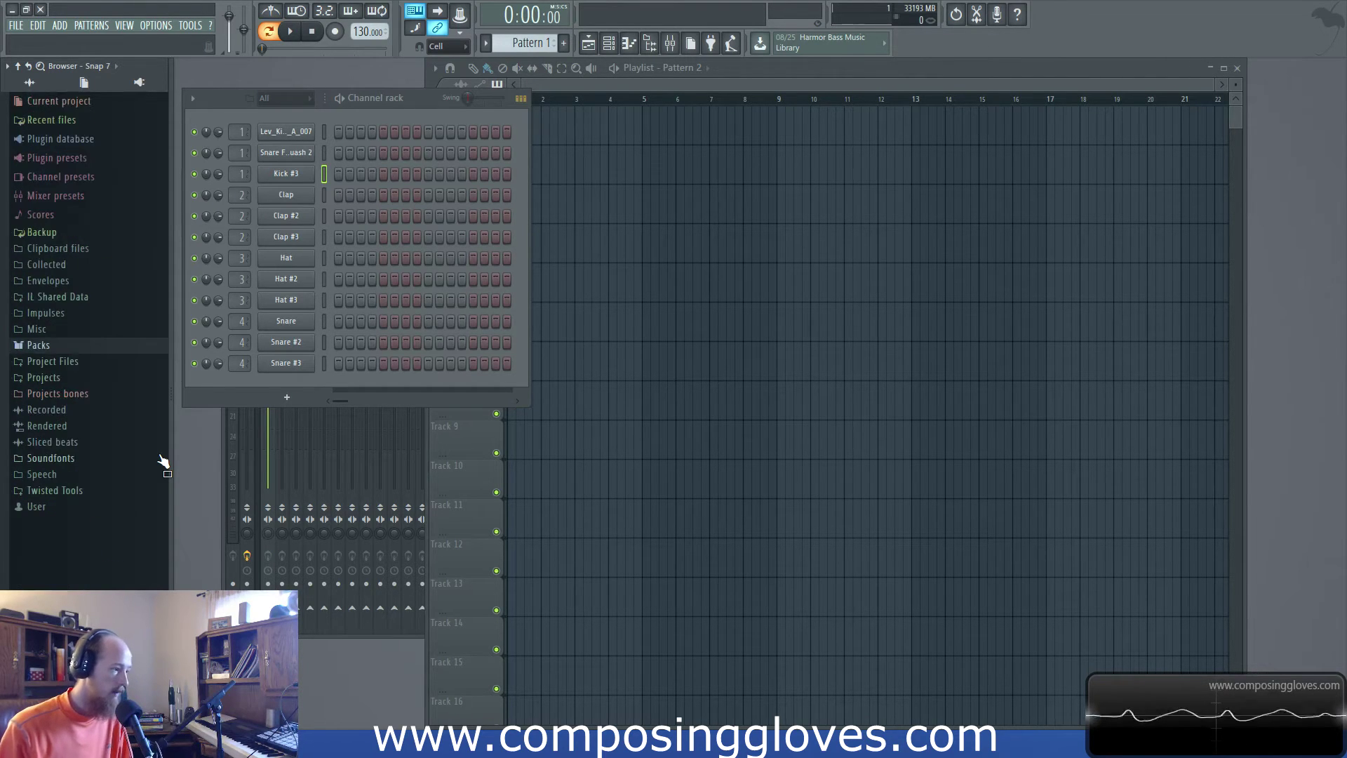
key("alt+4")
Step: Step up the Packs tree to Black Octopus > Leviathan > Drums - Hihat
scroll(163, 460, "up", 1)
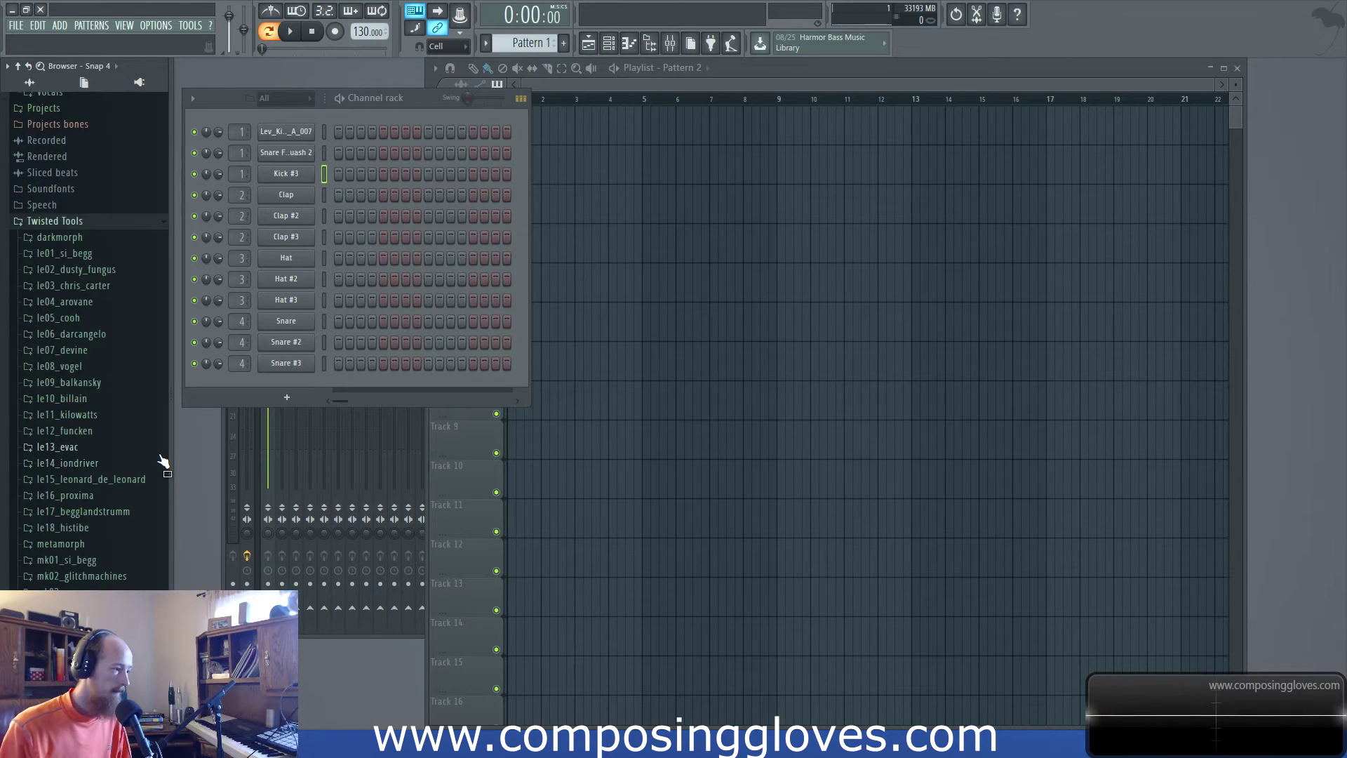
scroll(162, 460, "up", 10)
key("Up")
key("Up")
key("Up")
key("Up")
key("Up")
key("Up")
key("Up")
key("Up")
key("Up")
key("Up")
key("Up")
key("Up")
key("Up")
key("Up")
key("Up")
key("Up")
key("Up")
key("Up")
key("Up")
key("Up")
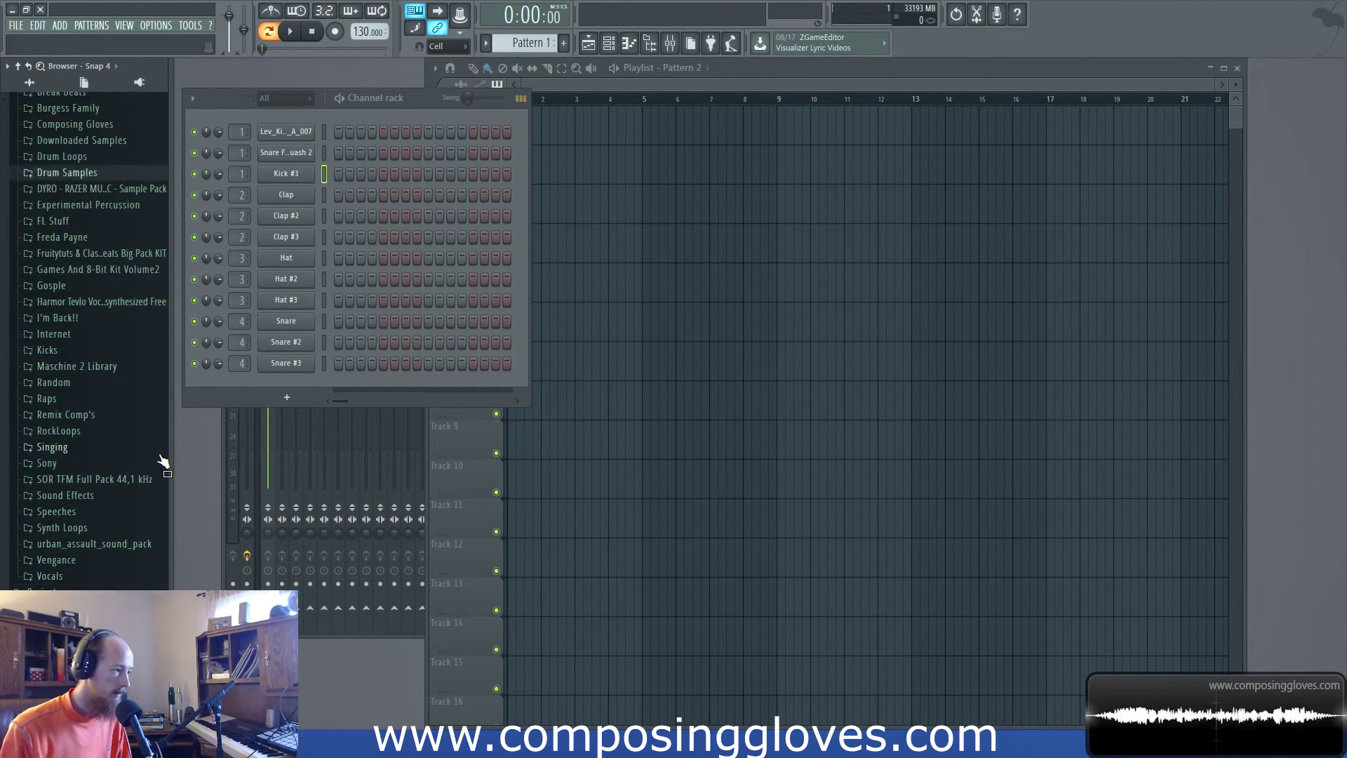
key("Up")
key("Up")
key("Up")
key("Up")
key("Up")
key("Up")
key("Up")
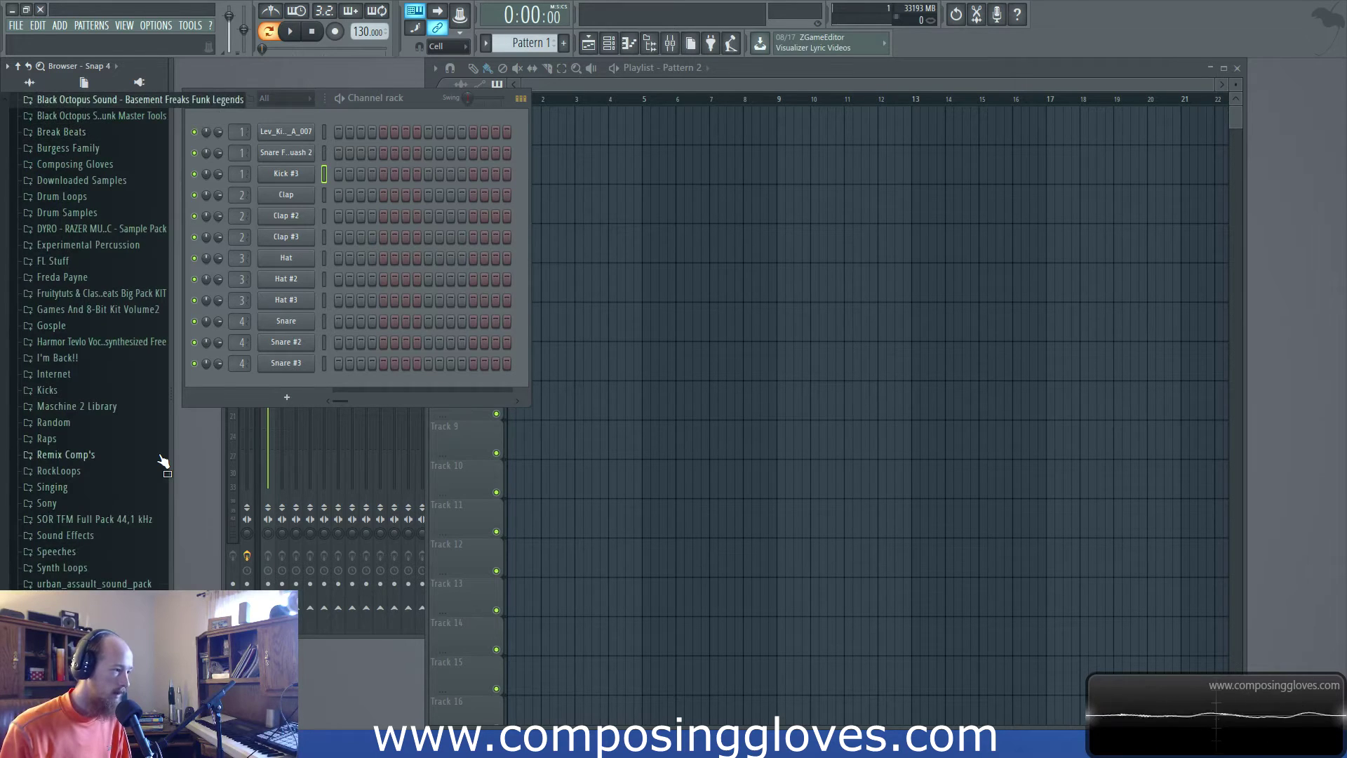
key("Up")
key("Up")
key("Up")
key("Up")
key("Up")
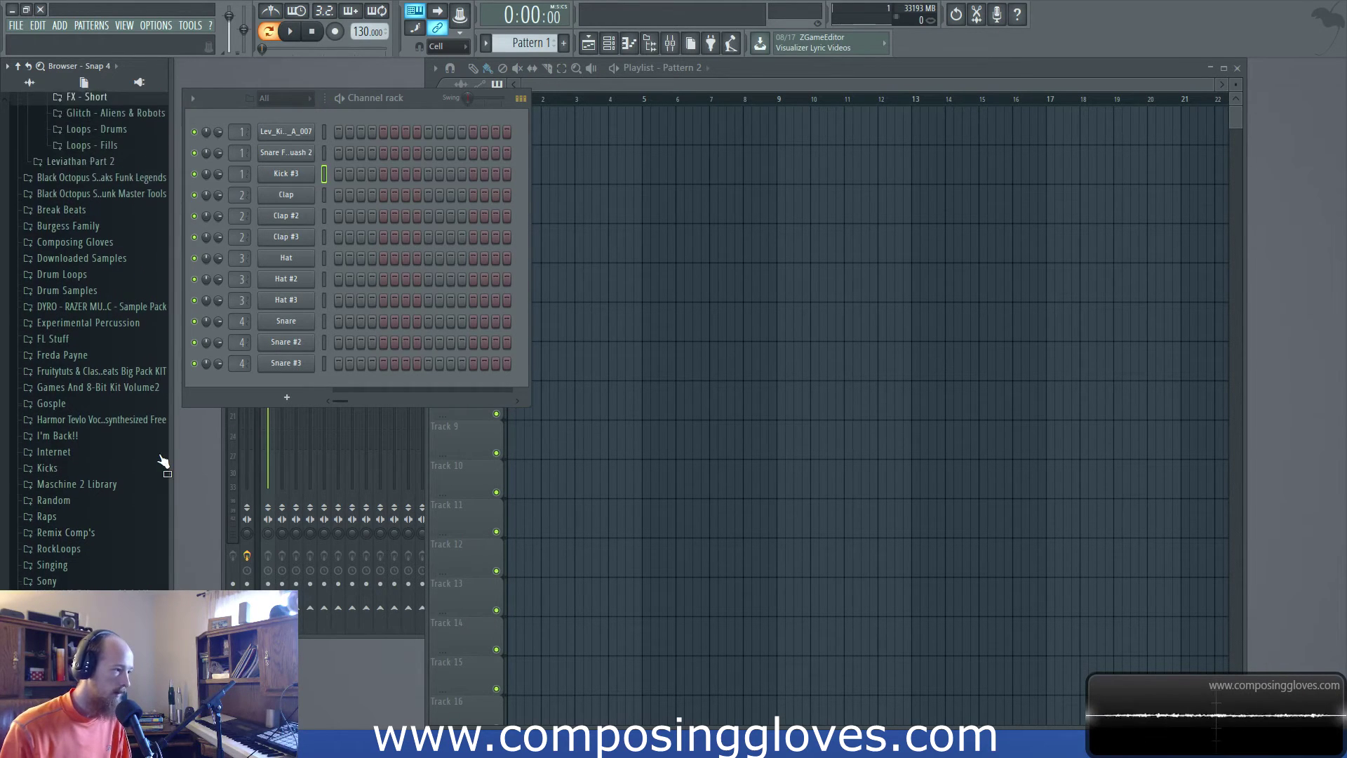
key("Up")
key("Up")
key("Up")
key("Up")
key("Up")
key("Up")
key("Up")
key("Up")
key("Up")
key("Up")
key("Up")
key("Up")
key("Up")
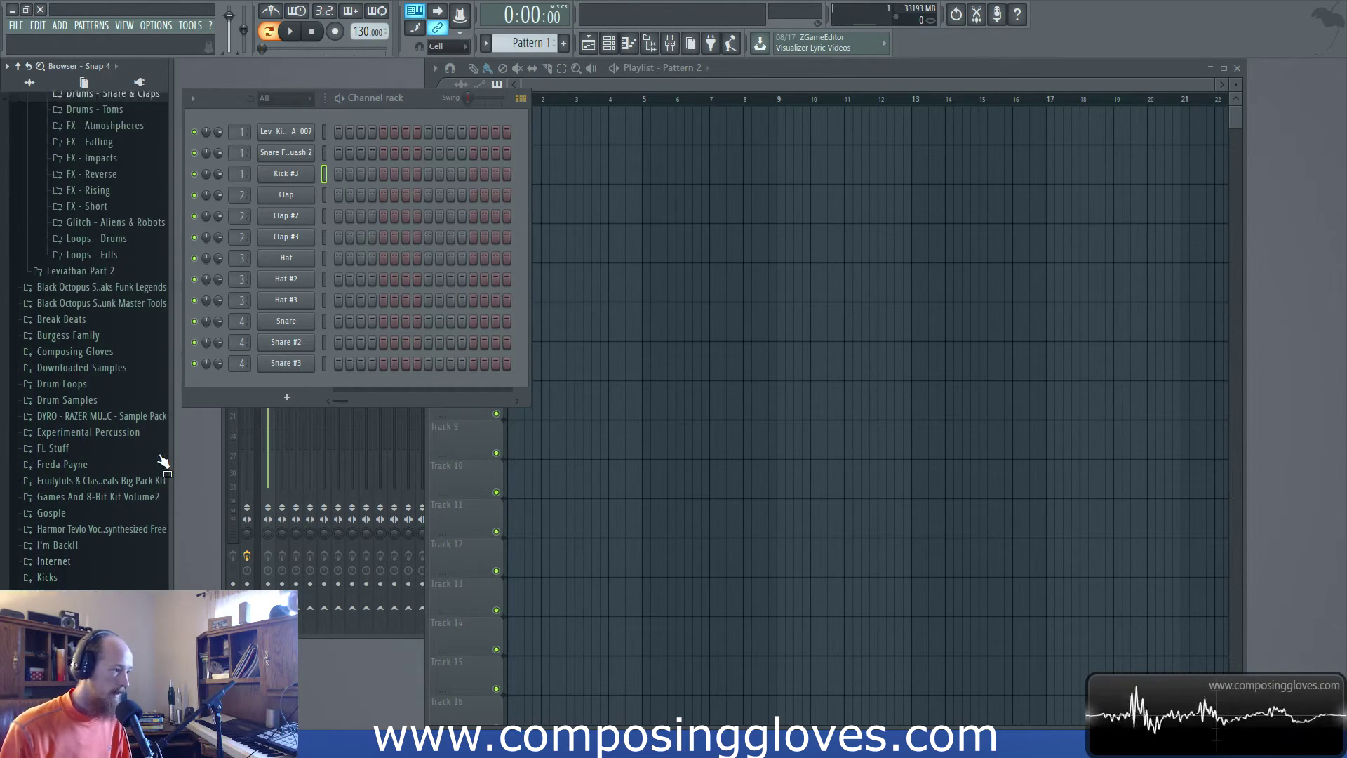
scroll(159, 458, "up", 1)
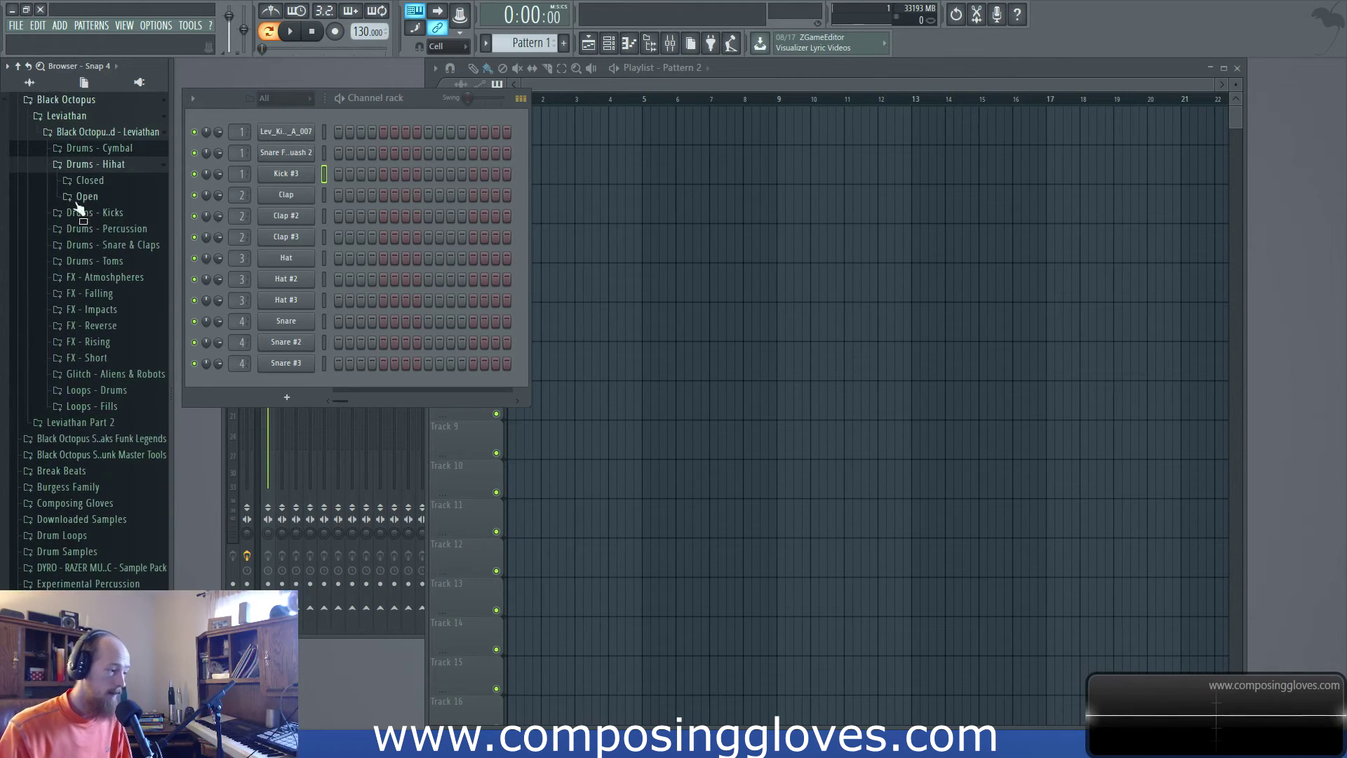
Step: Collapse the Black Octopus branch and open the Closed folder under Drums - Hihat
left_click(96, 292)
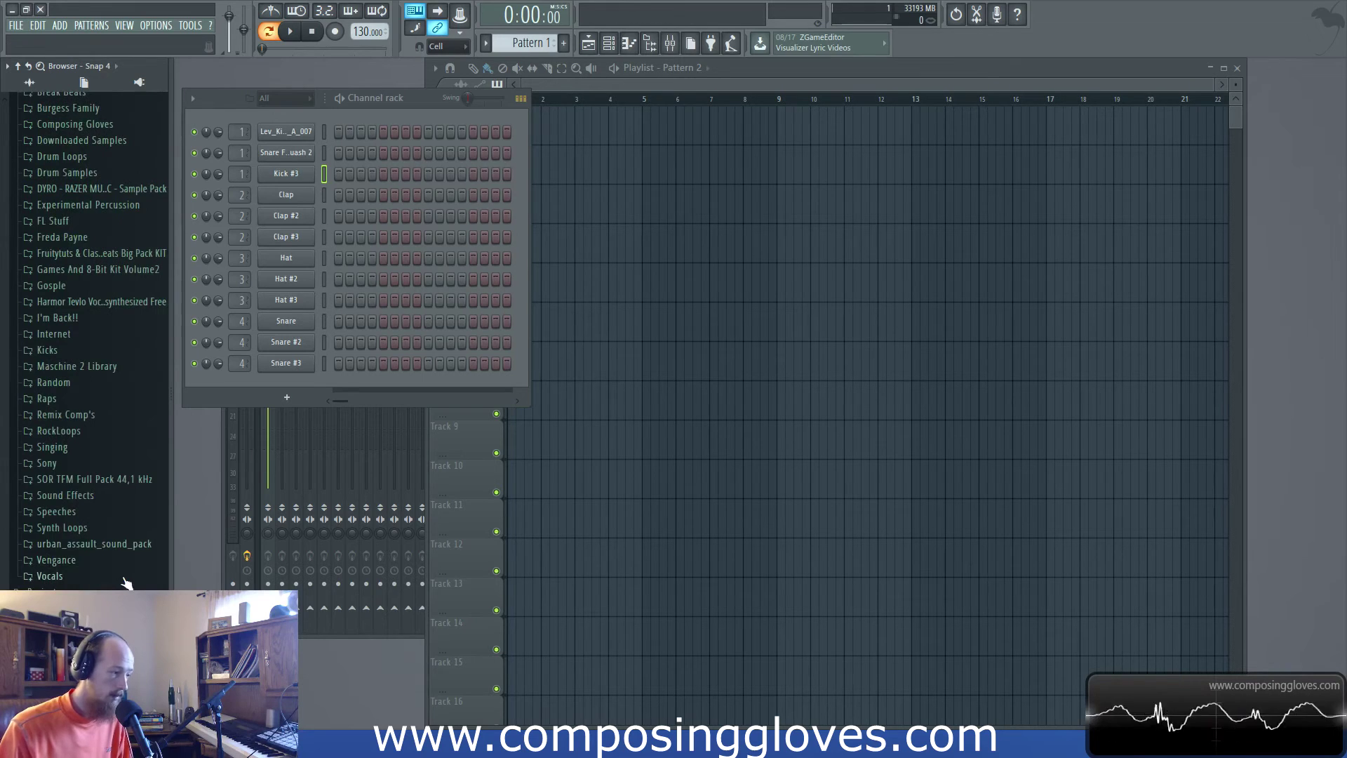
scroll(127, 576, "down", 5)
scroll(129, 571, "up", 3)
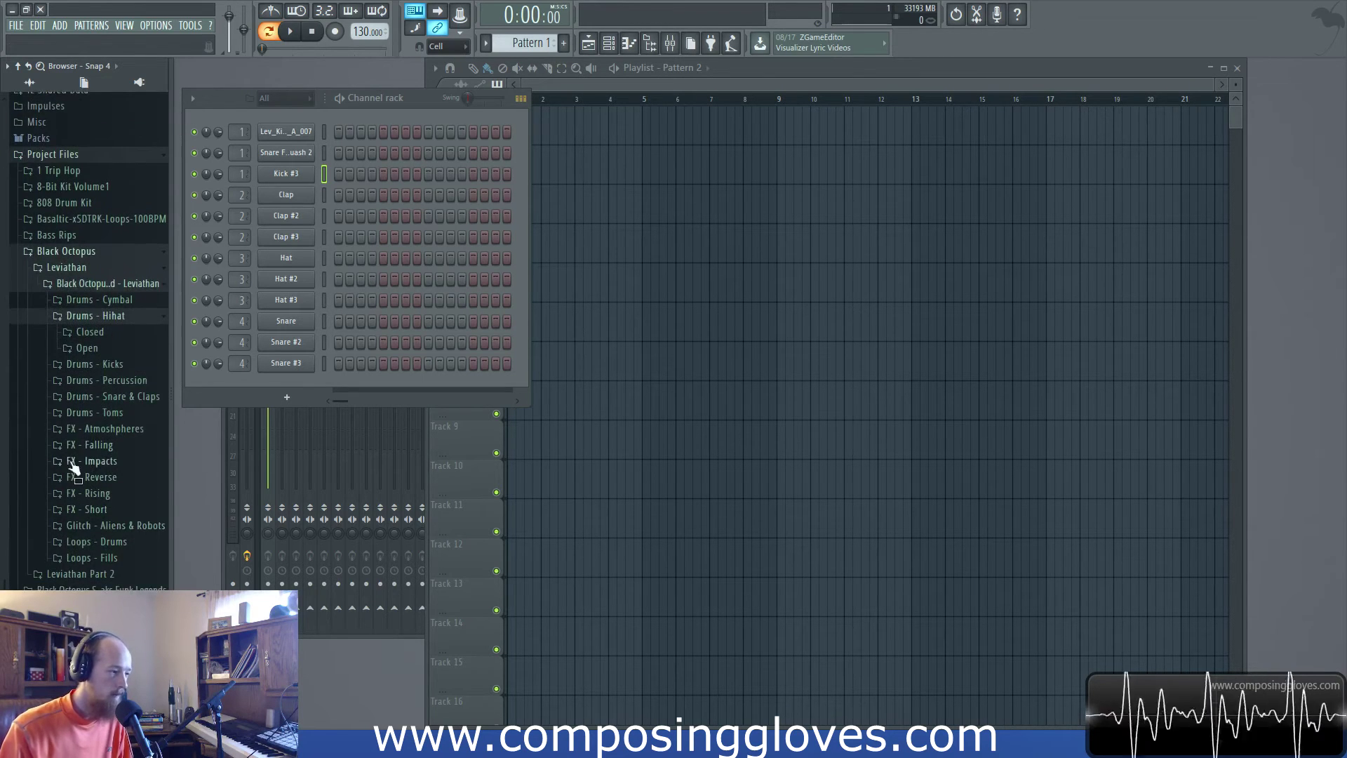
left_click(109, 330)
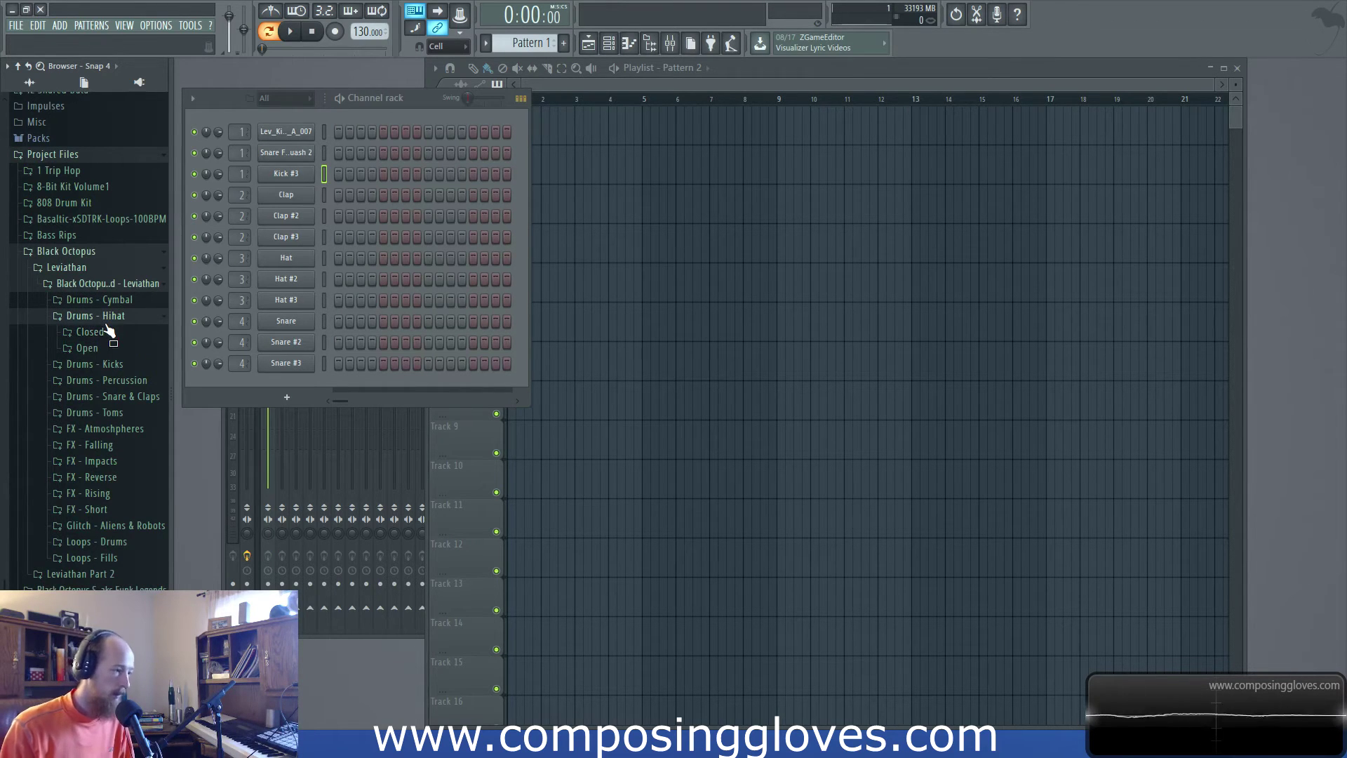
left_click(109, 329)
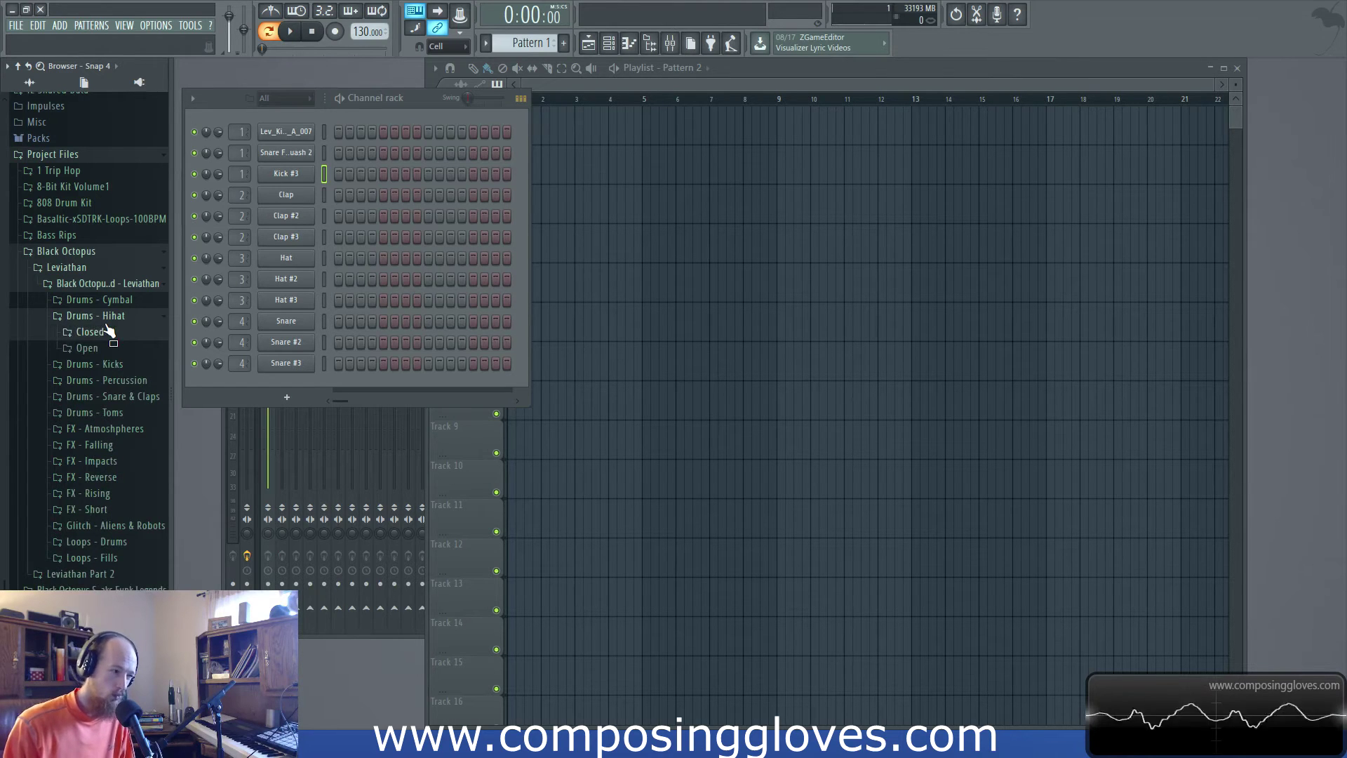
left_click(109, 330)
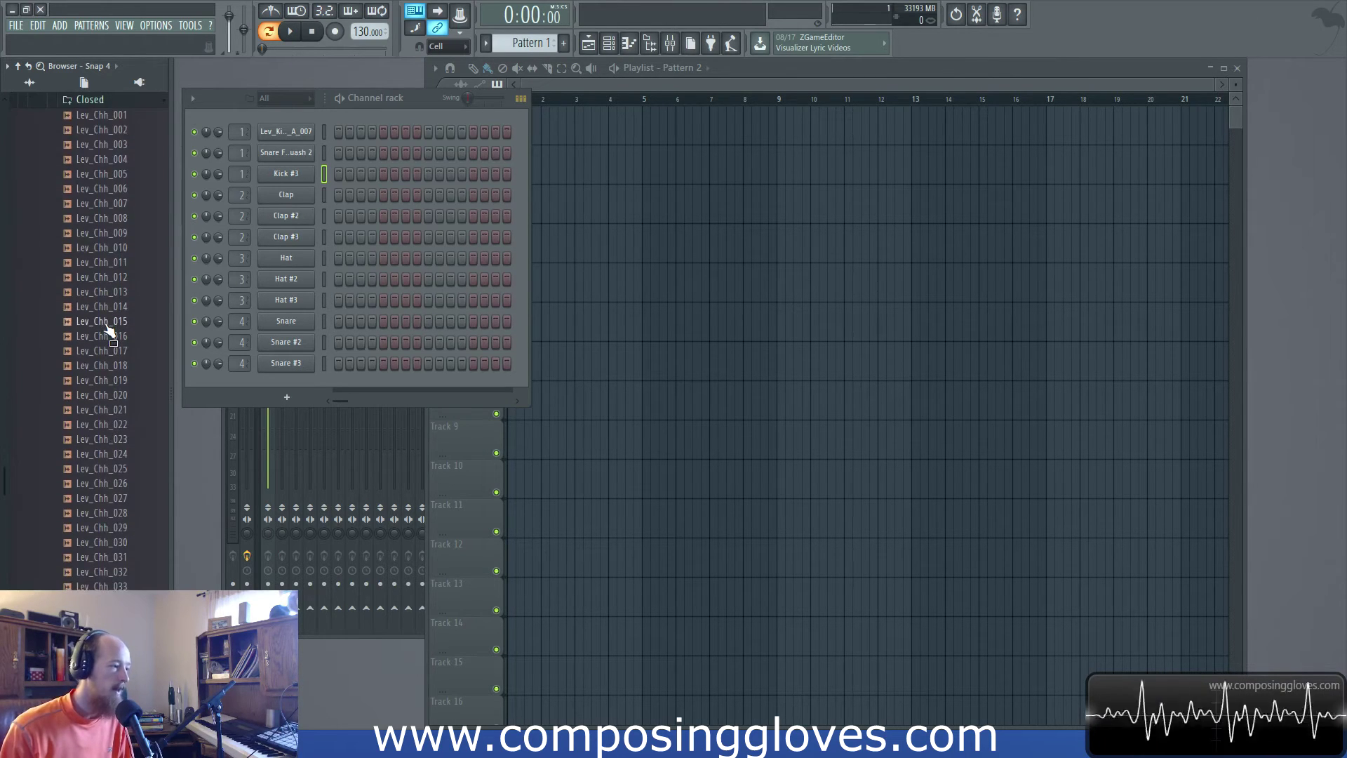
Step: Preview the closed hi-hats and load Lev_Chh_005.wav onto the Kick #3 channel
key("Down")
key("Down")
key("Down")
key("Down")
key("Down")
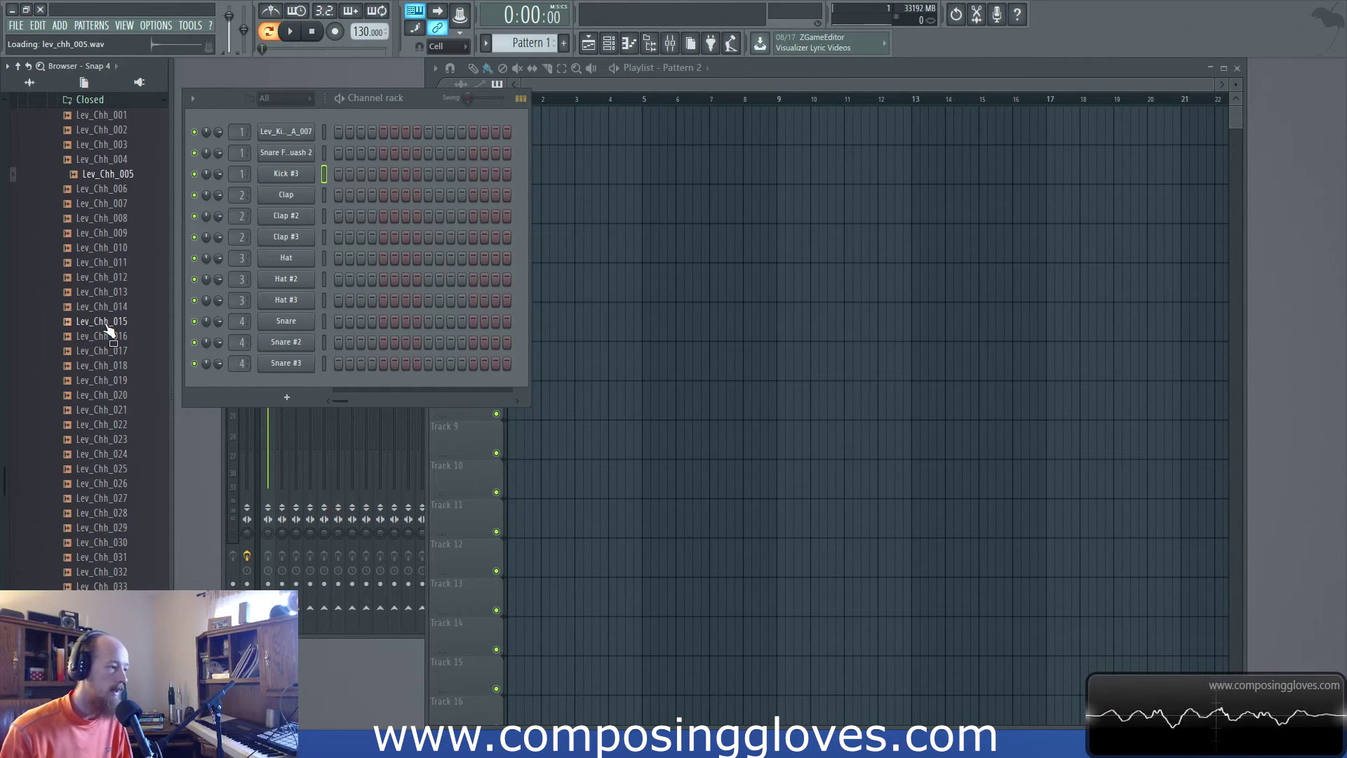
left_click_drag(112, 174, 288, 174)
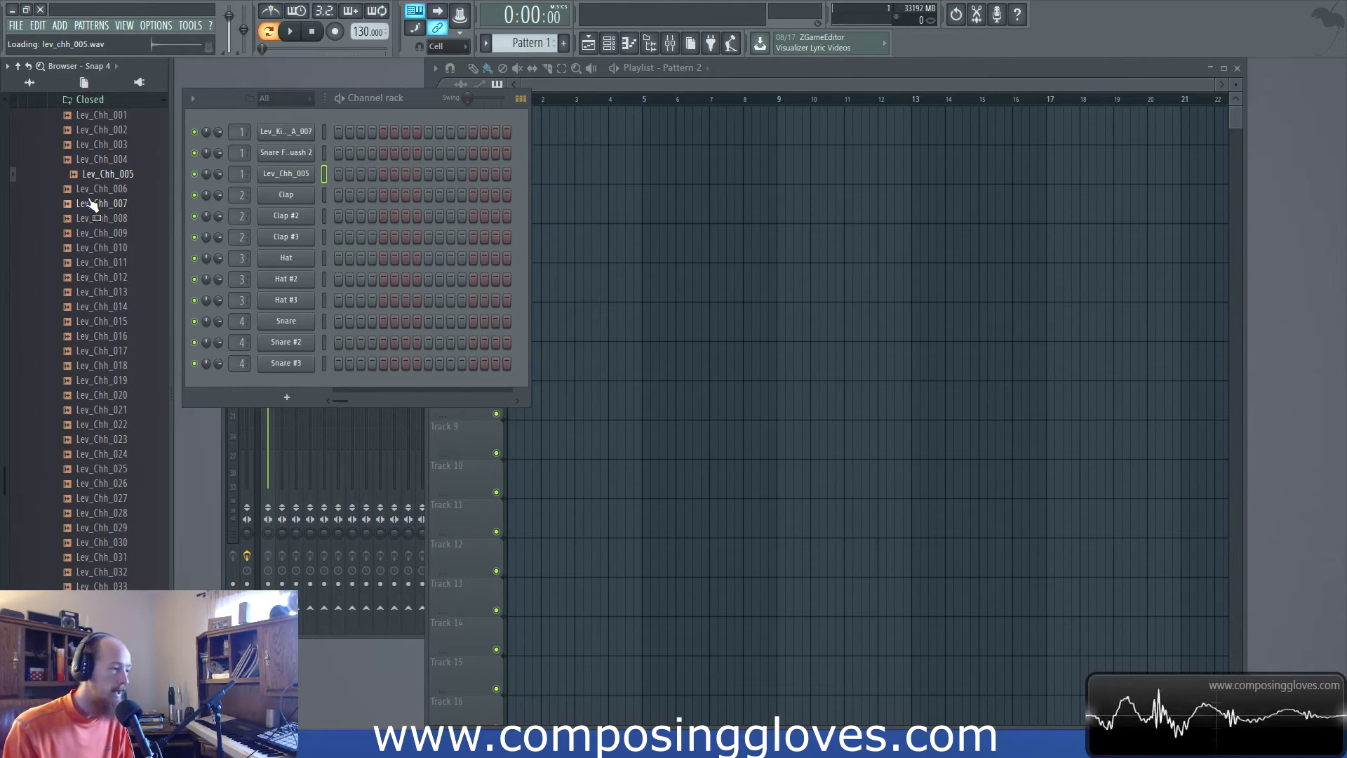
scroll(91, 203, "down", 12)
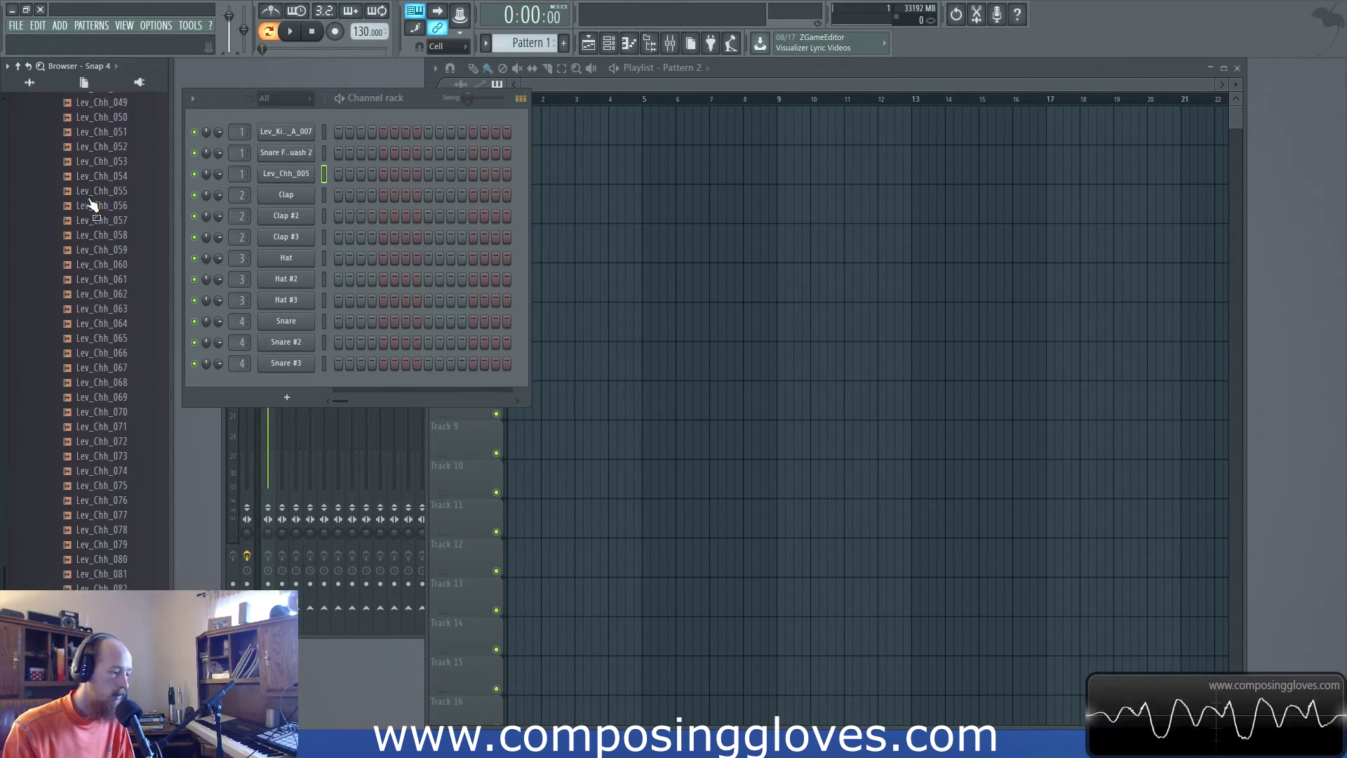
scroll(91, 203, "down", 10)
scroll(88, 199, "up", 20)
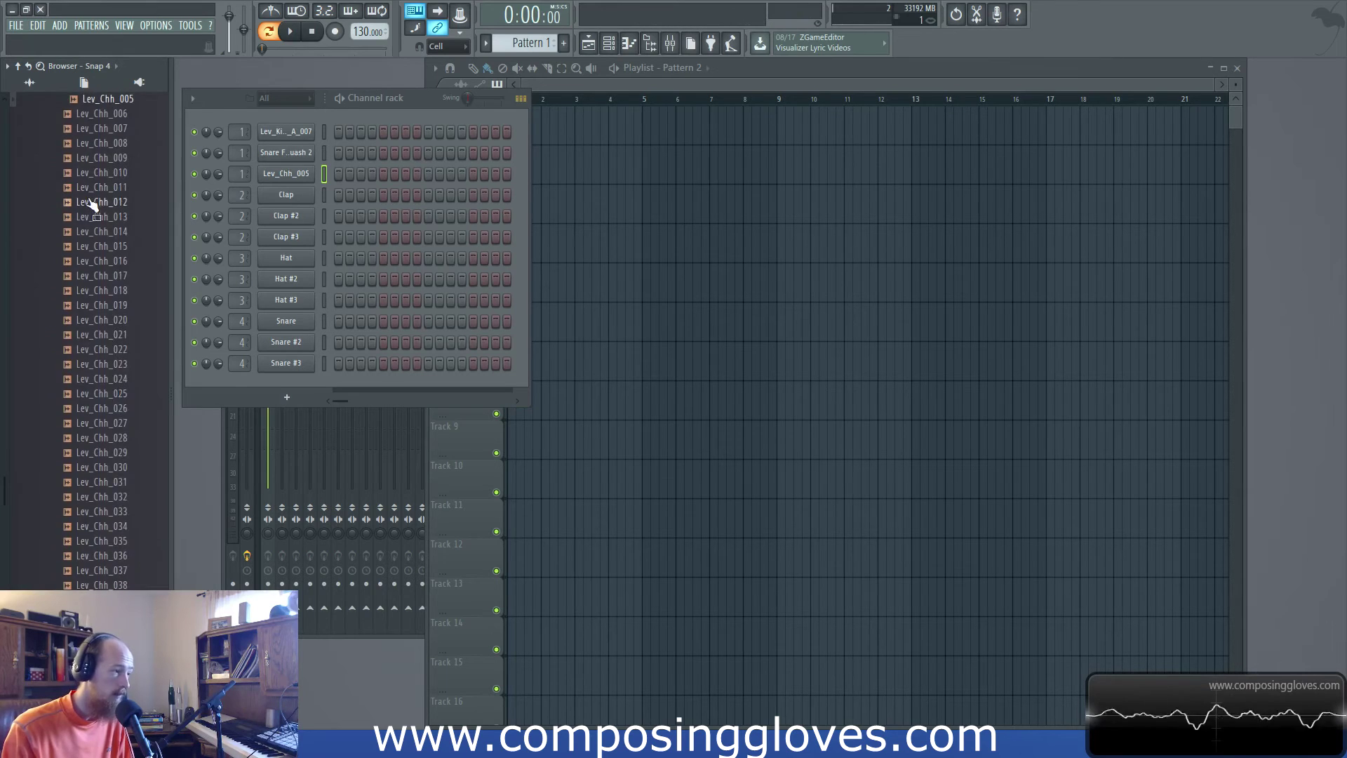
scroll(90, 204, "up", 10)
scroll(90, 205, "down", 10)
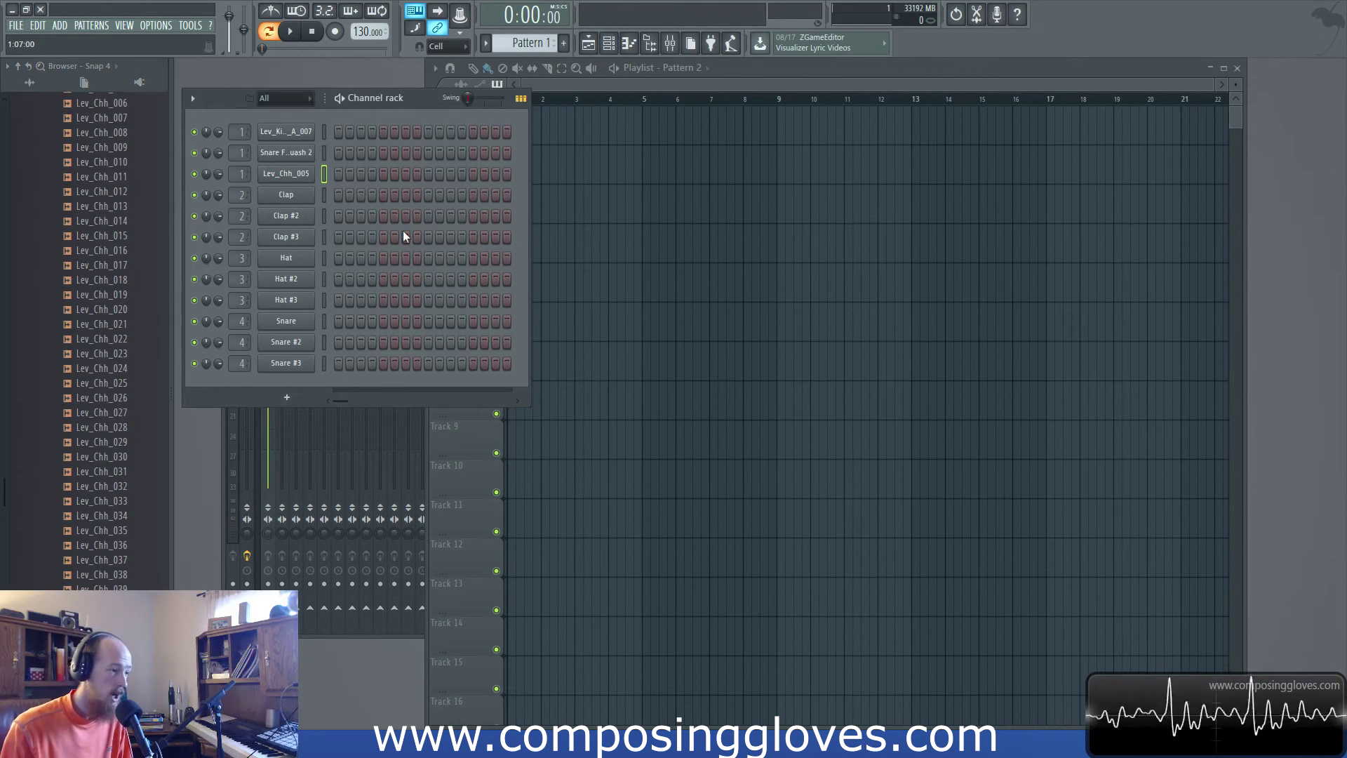
Step: Select the Clap channel, search the browser for 'Clap' and load FLS_Clap 04 onto it
key("Down")
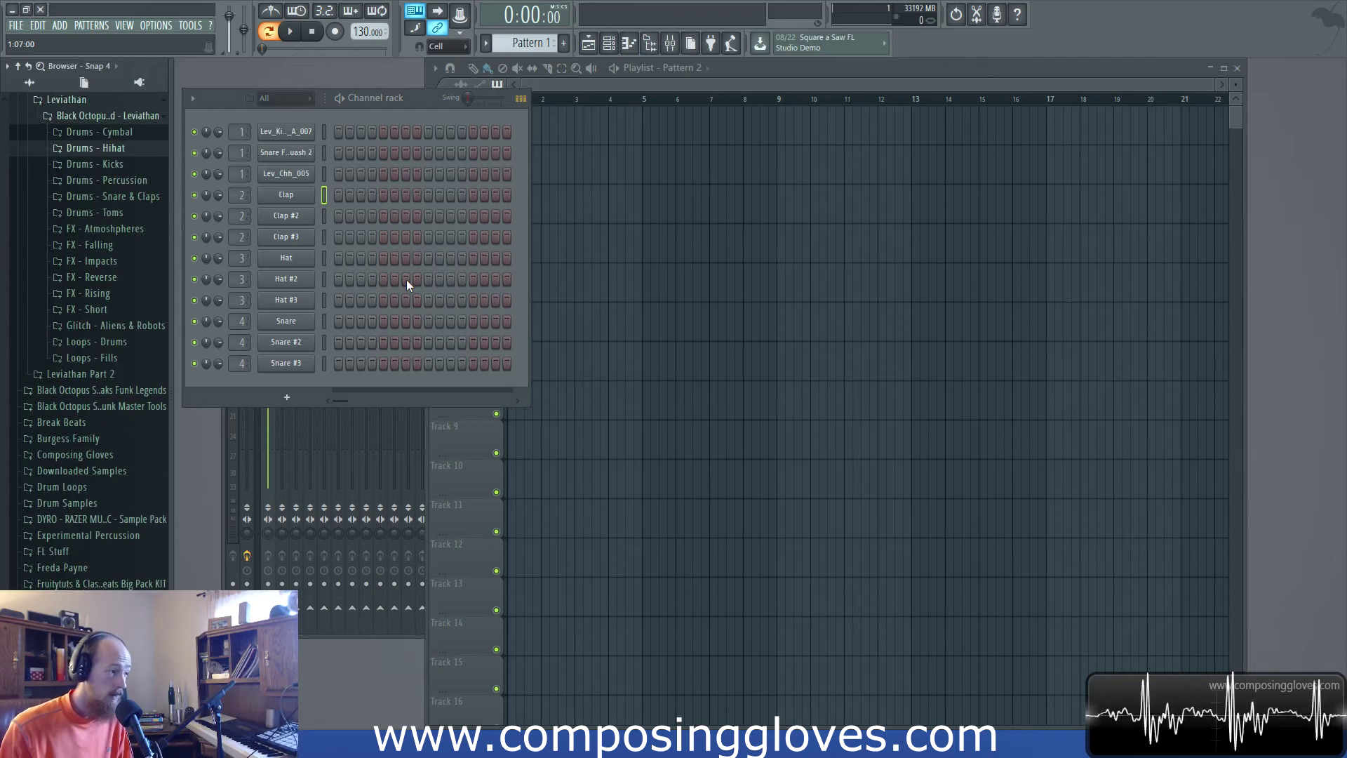
key("Down")
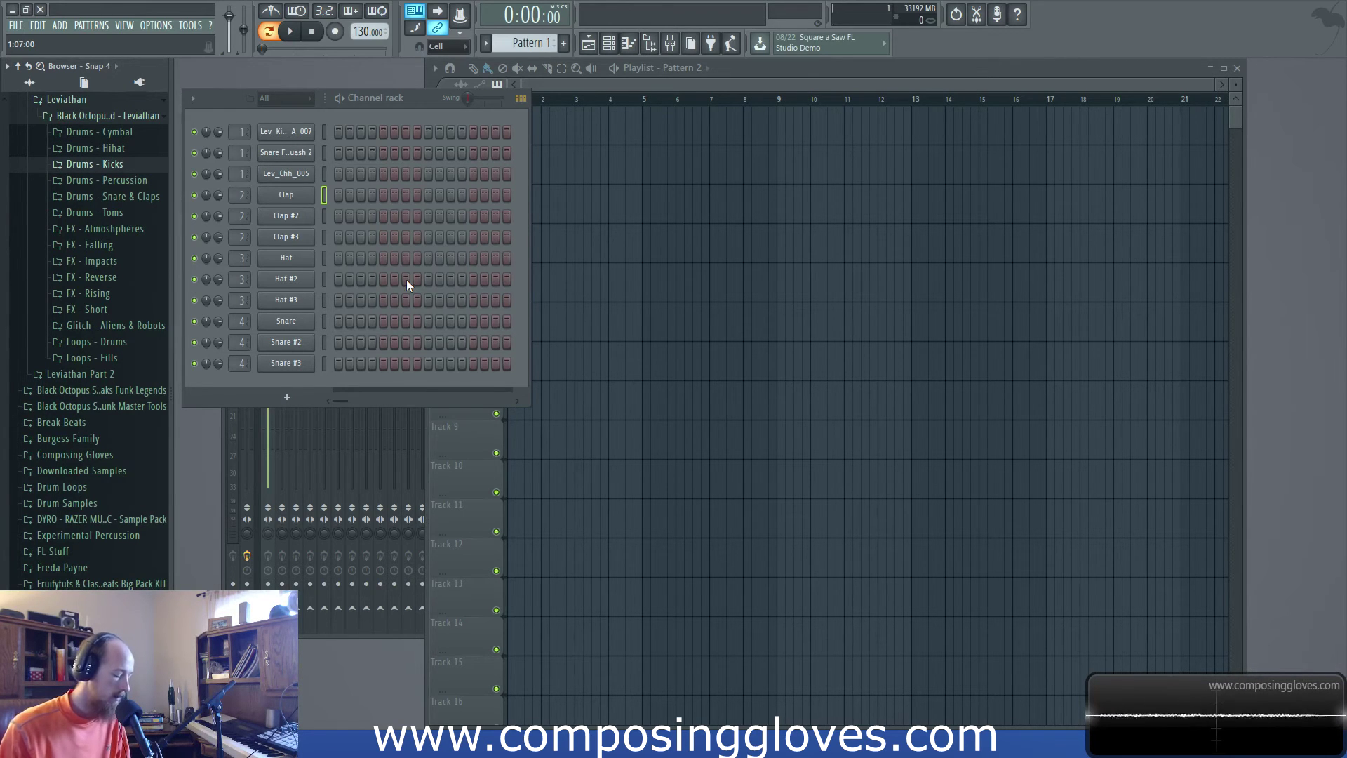
key("ctrl+f")
type("Clap")
key("Return")
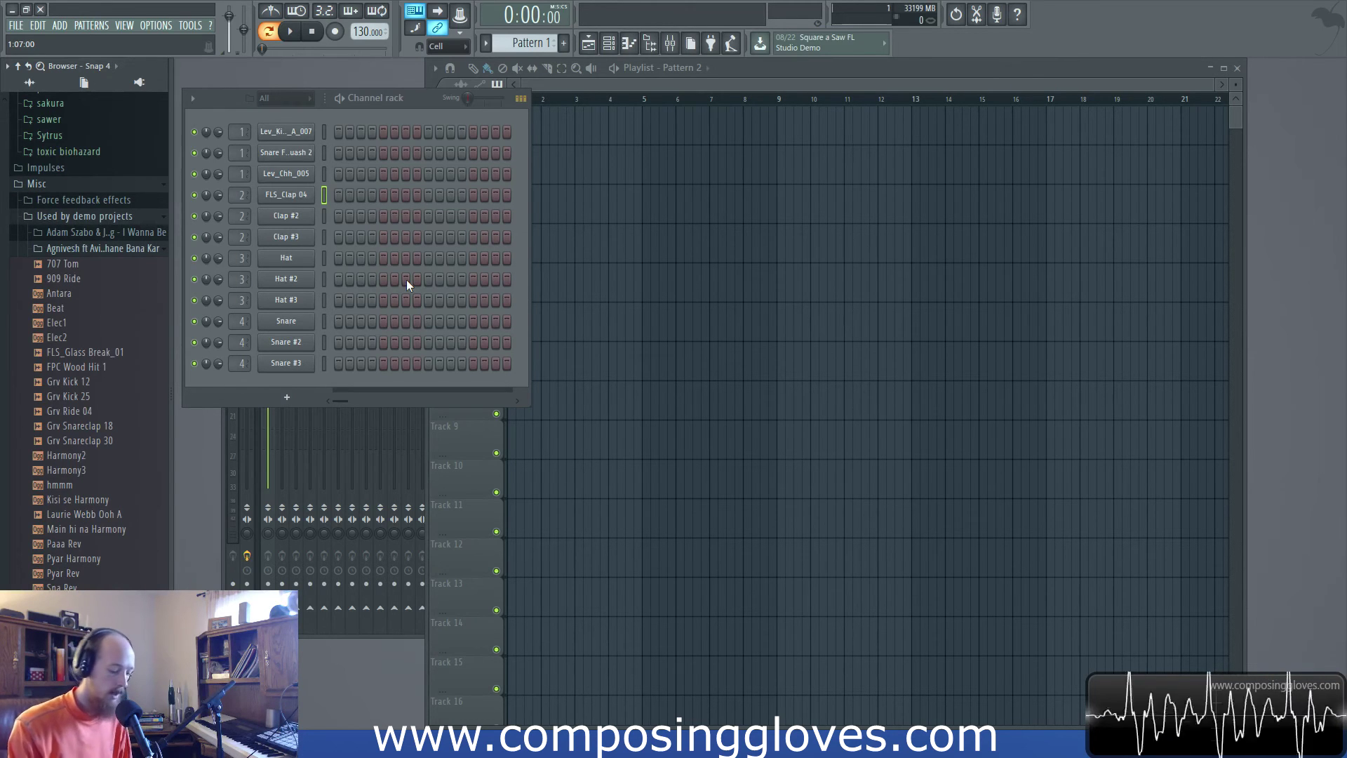
key("alt+F8")
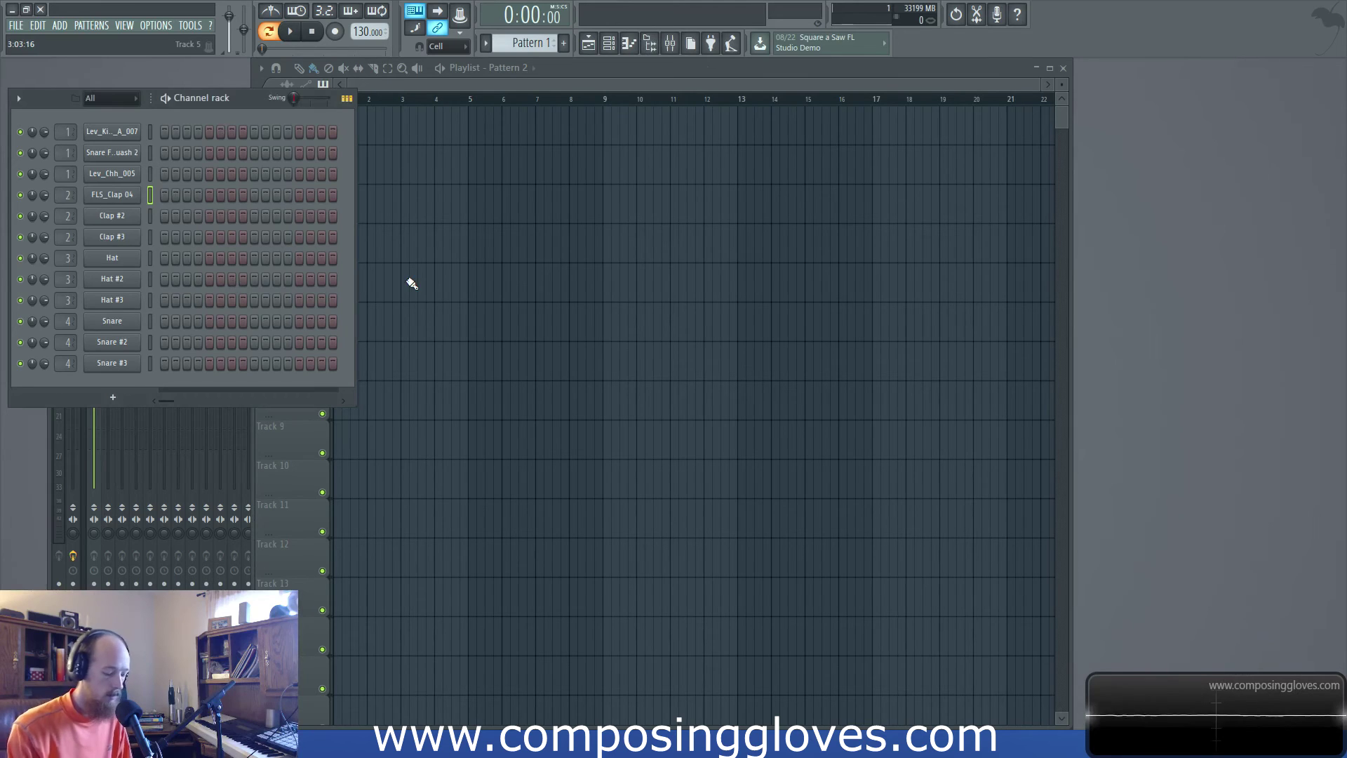
Step: Toggle the channel rack off and back on, then move it to the workspace centre
key("F6")
key("F6")
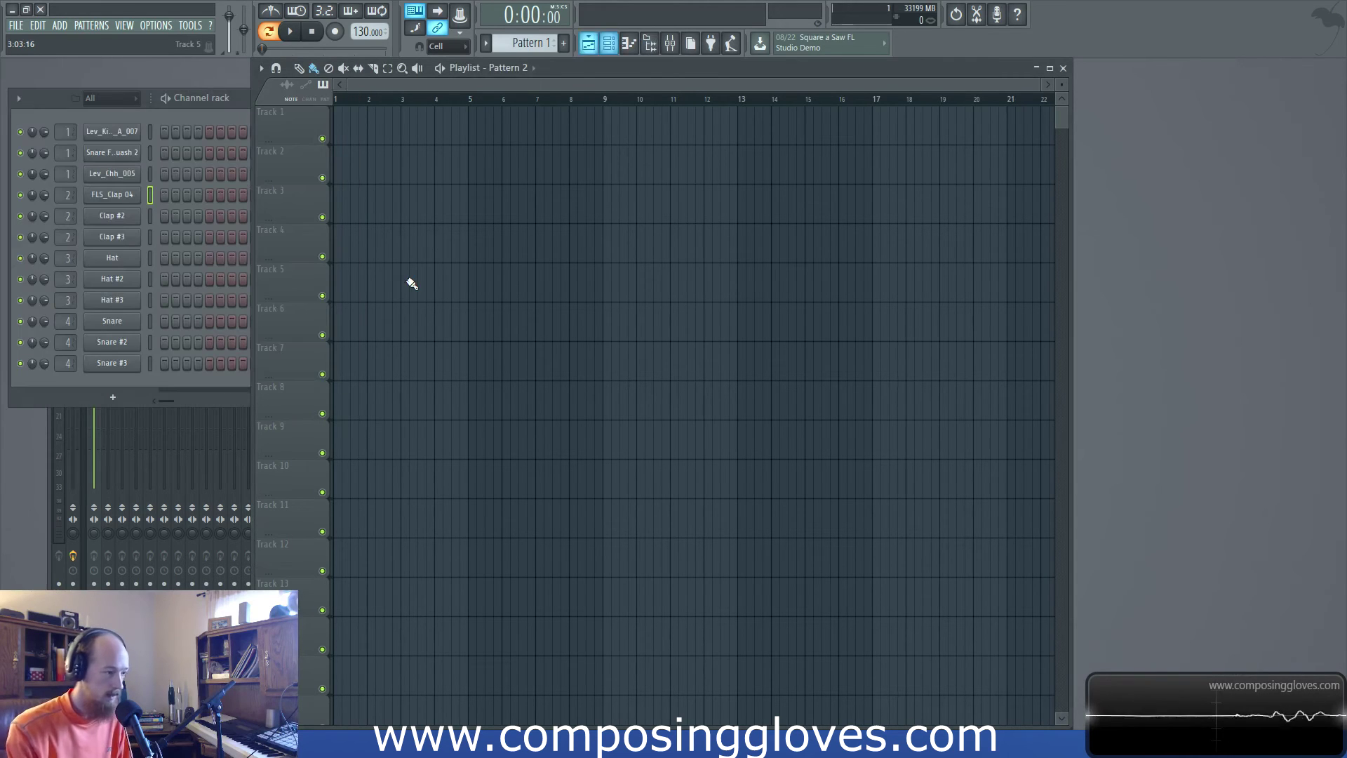
key("F6")
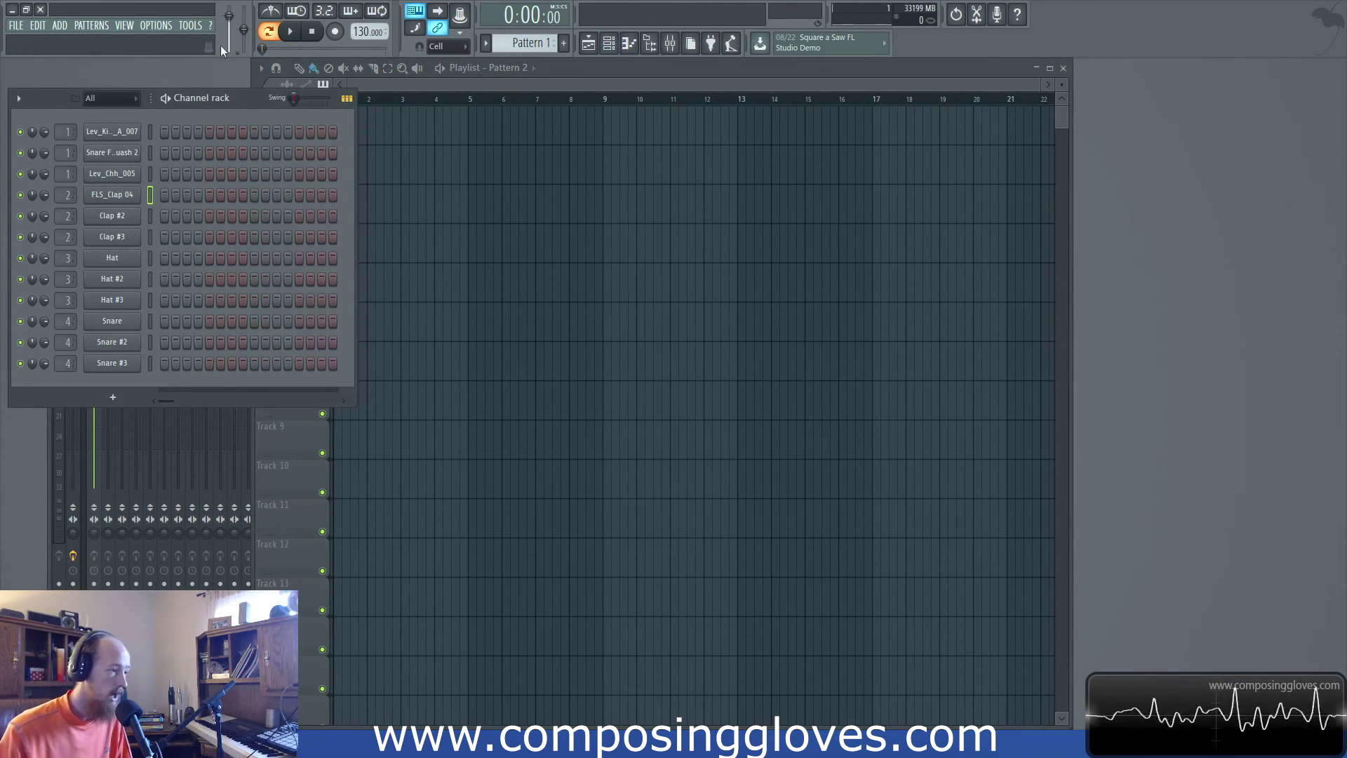
left_click_drag(249, 99, 581, 116)
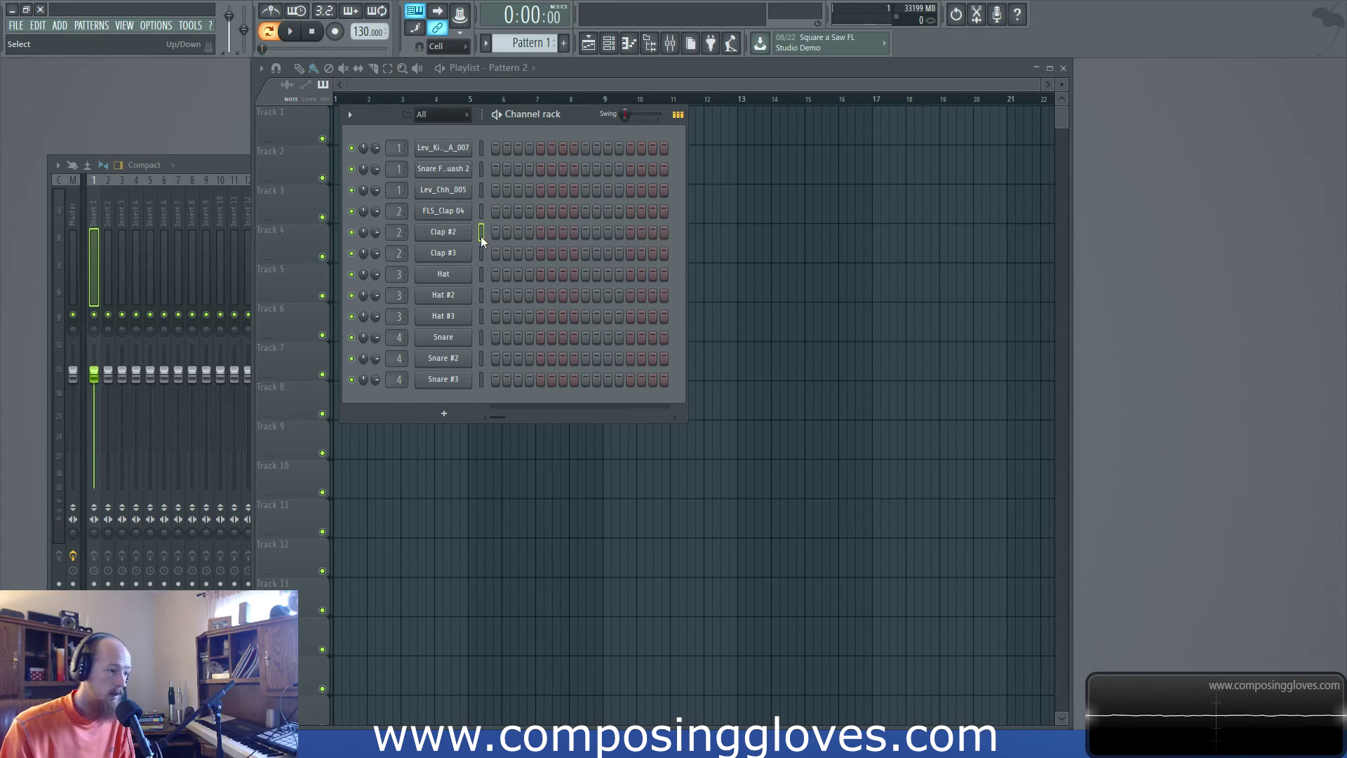
Step: Delete the copied channels from Clap #2 through Snare #3 and confirm the deletion
left_click_drag(482, 250, 478, 342)
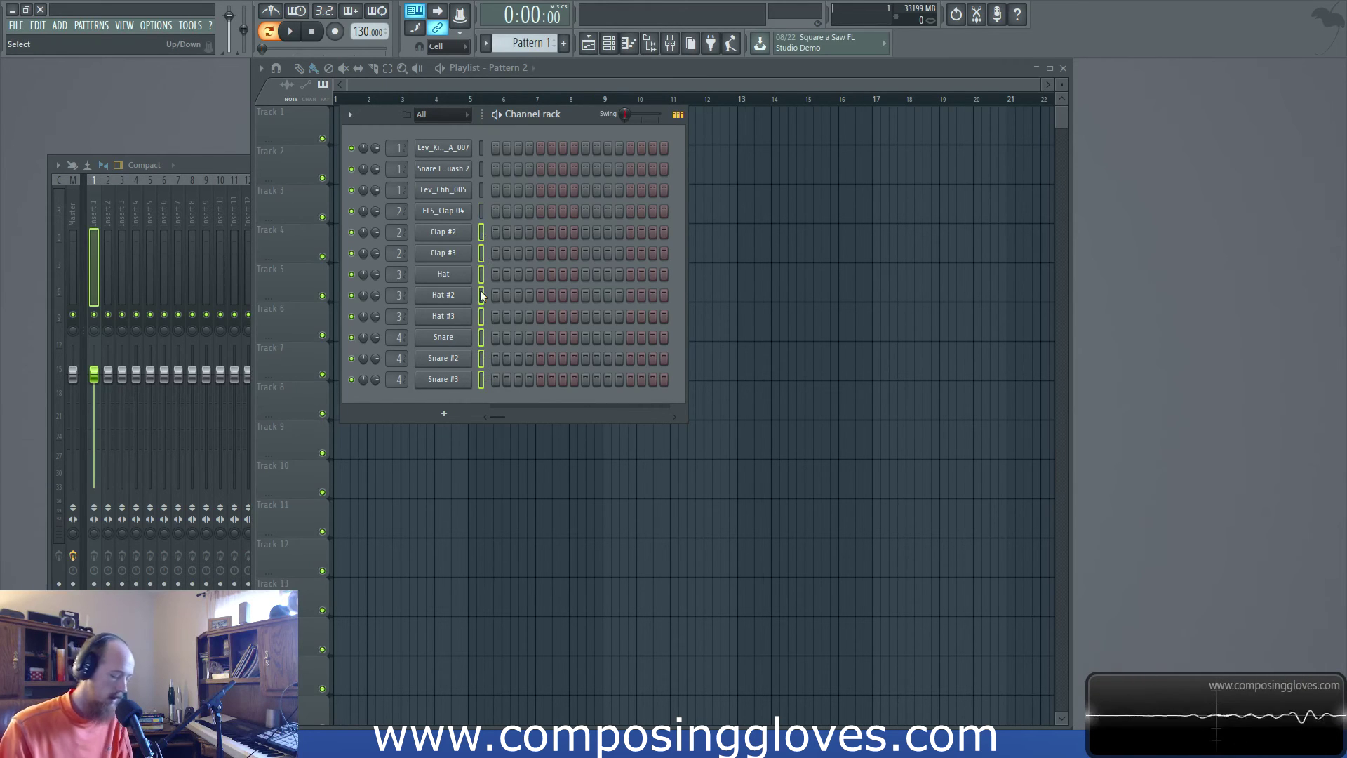
key("alt+Delete")
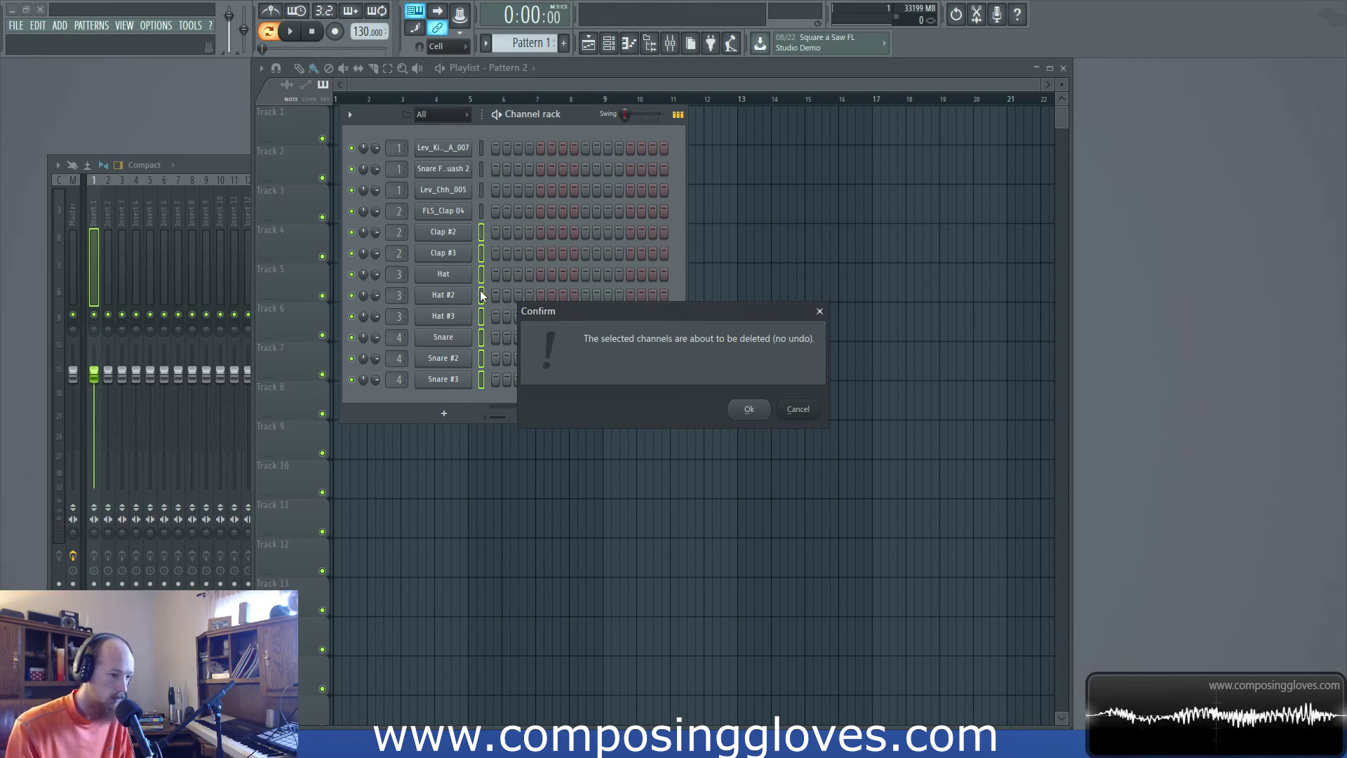
key("Return")
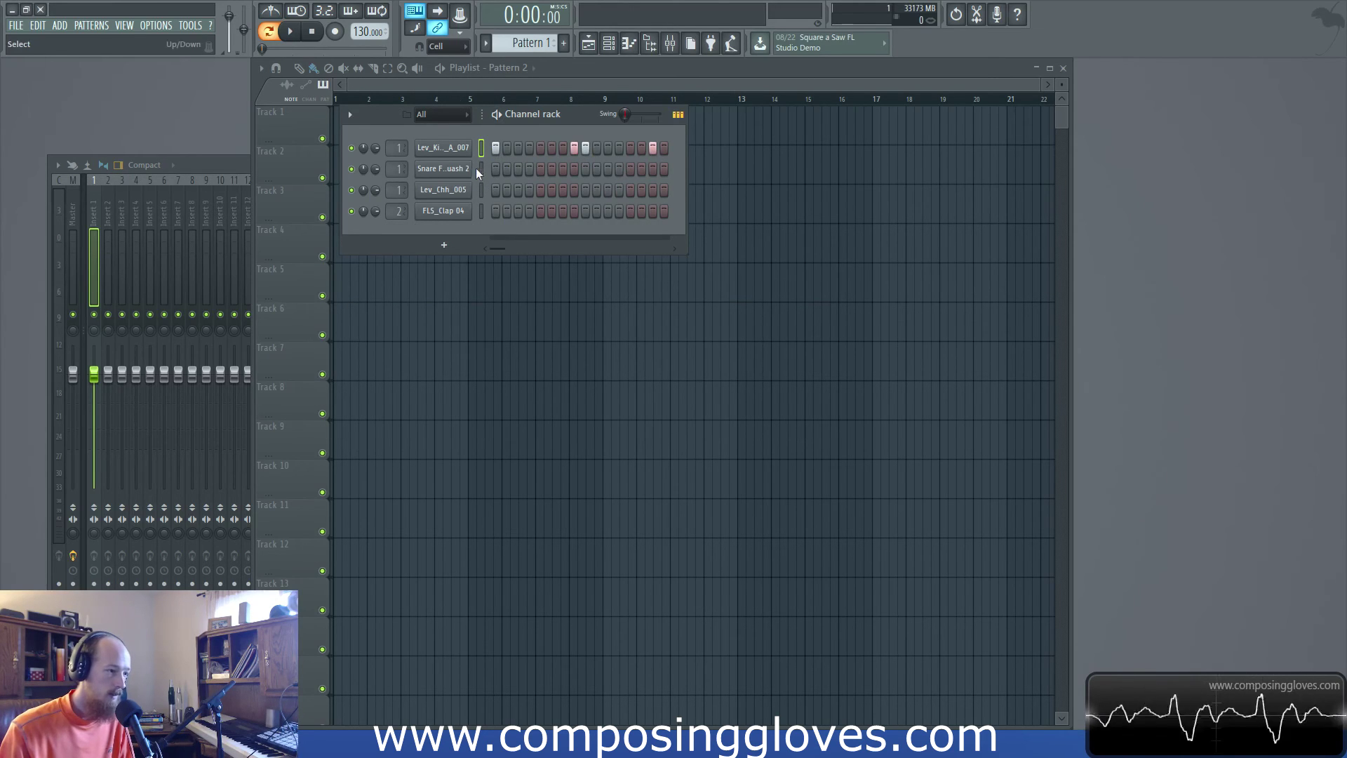
Step: Add two snare and two clap hits, and fill the hi-hat every second step
left_click(540, 169)
left_click(628, 170)
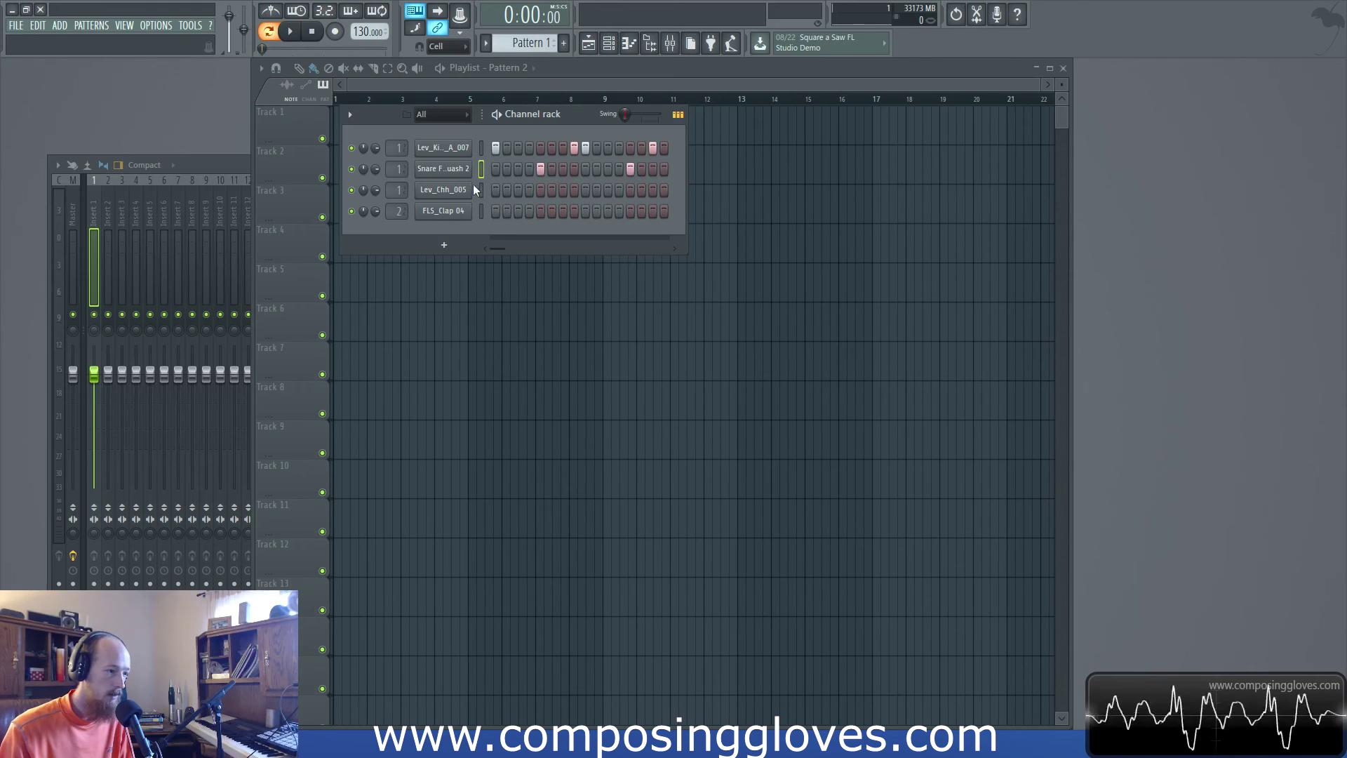
right_click(468, 188)
mouse_move(575, 238)
left_click(631, 238)
left_click(541, 213)
left_click(630, 211)
Step: Play and stop the beat, nudge the channel rack higher, and show the browser again
key("space")
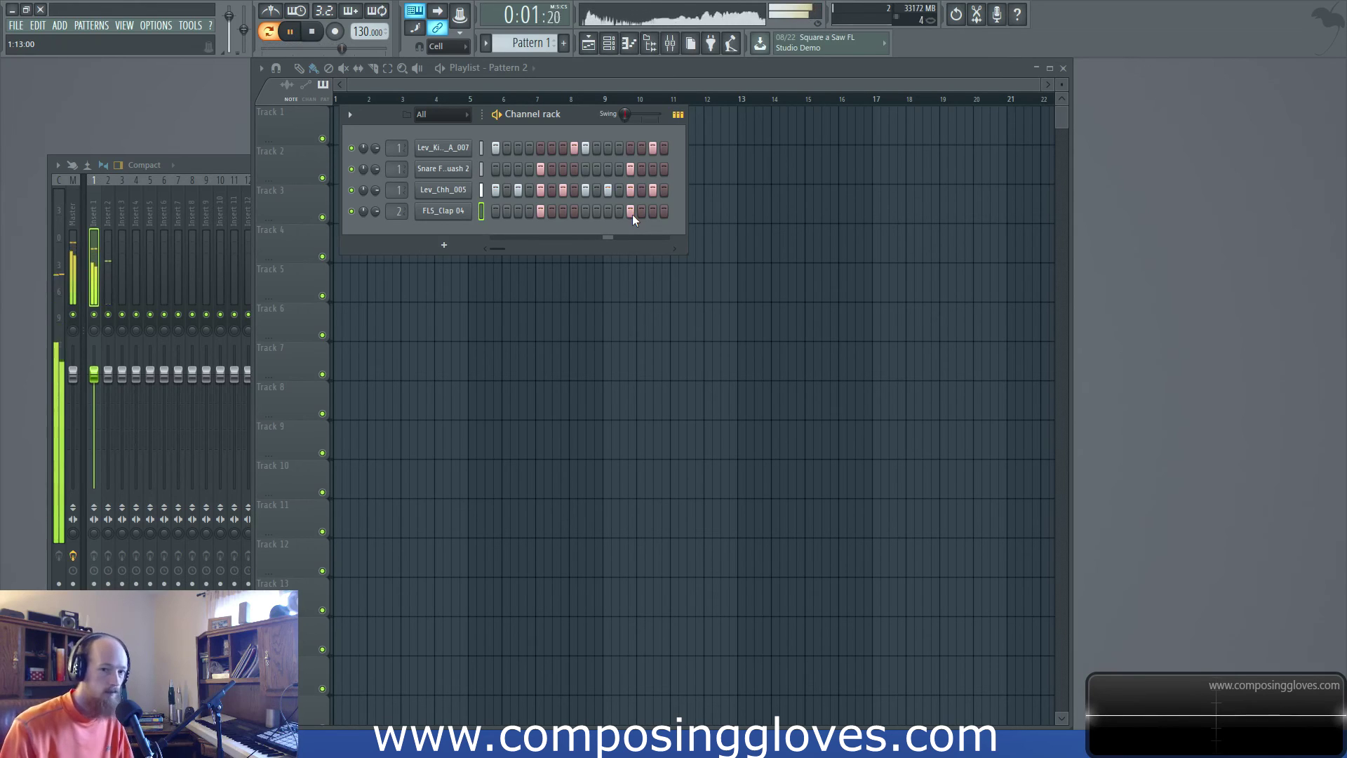
key("space")
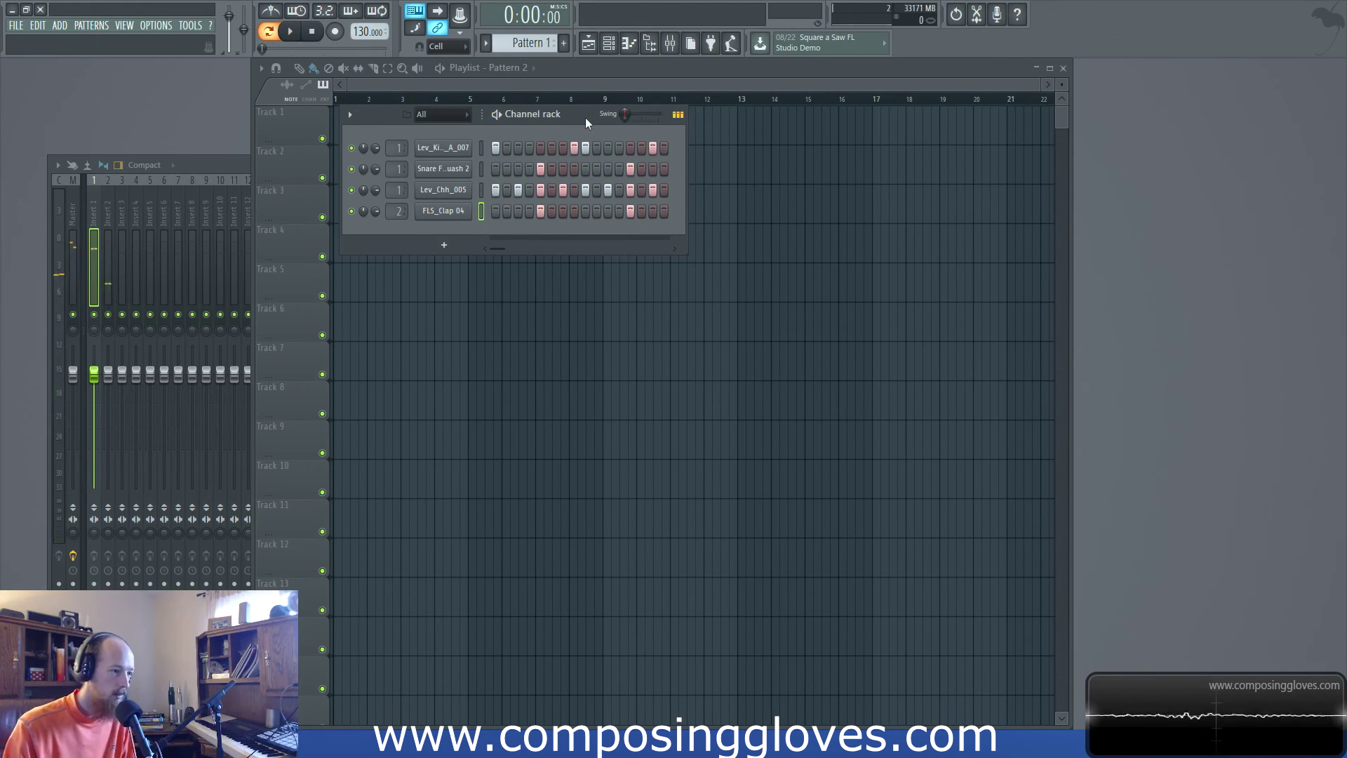
left_click_drag(585, 115, 585, 86)
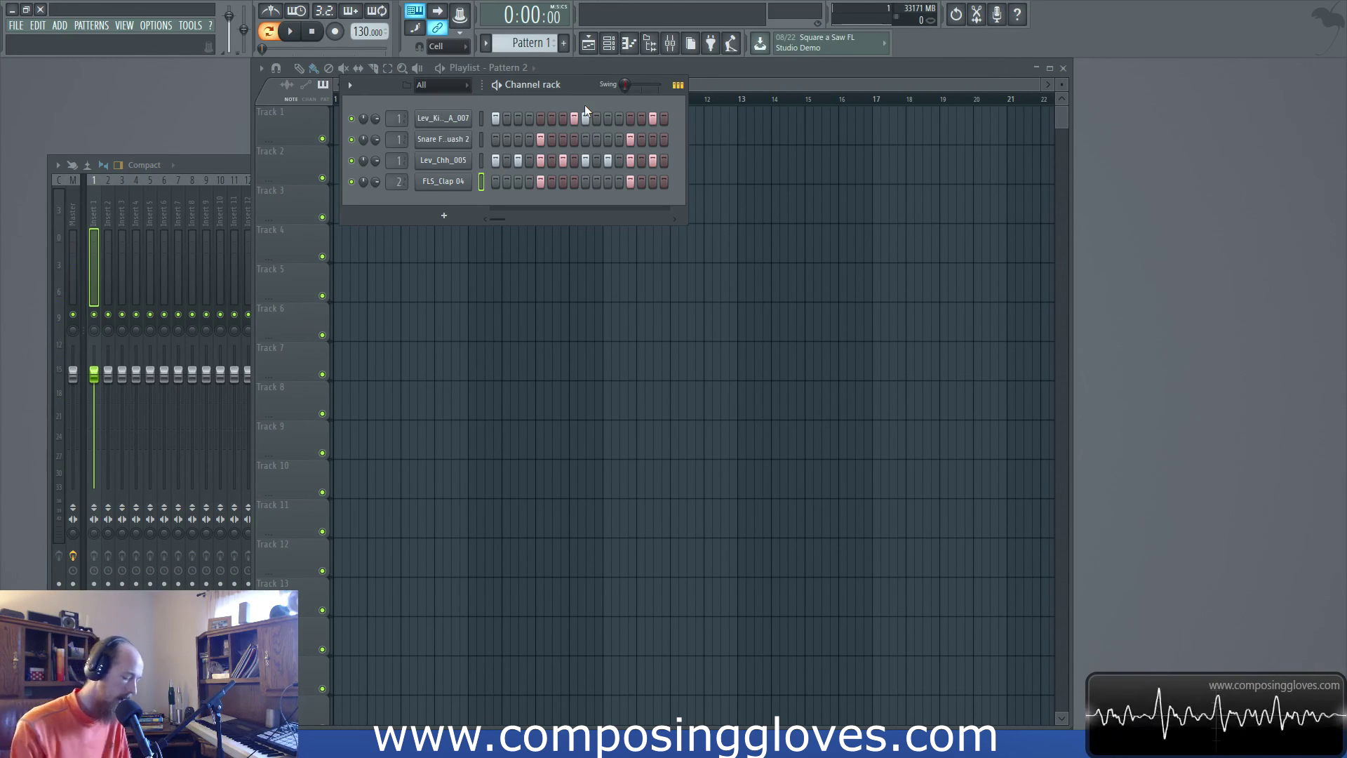
key("alt+F8")
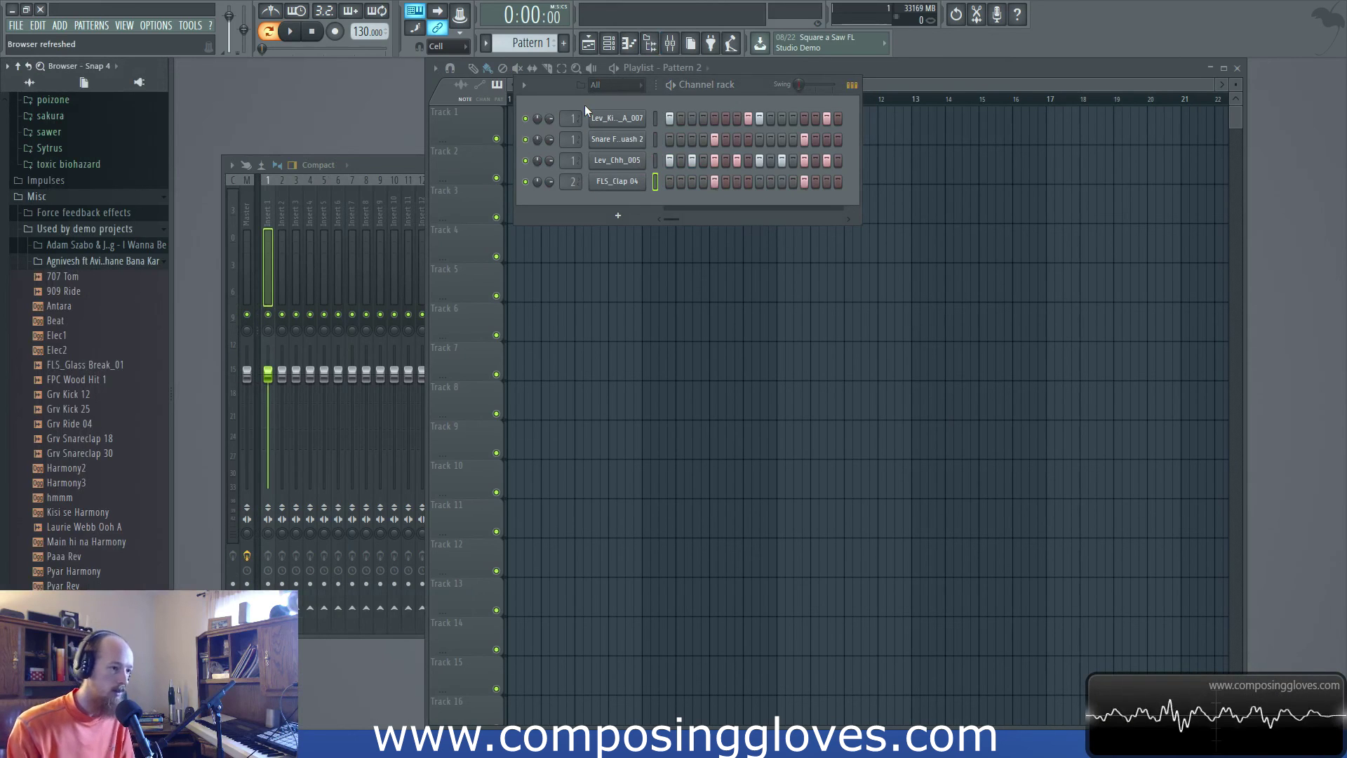